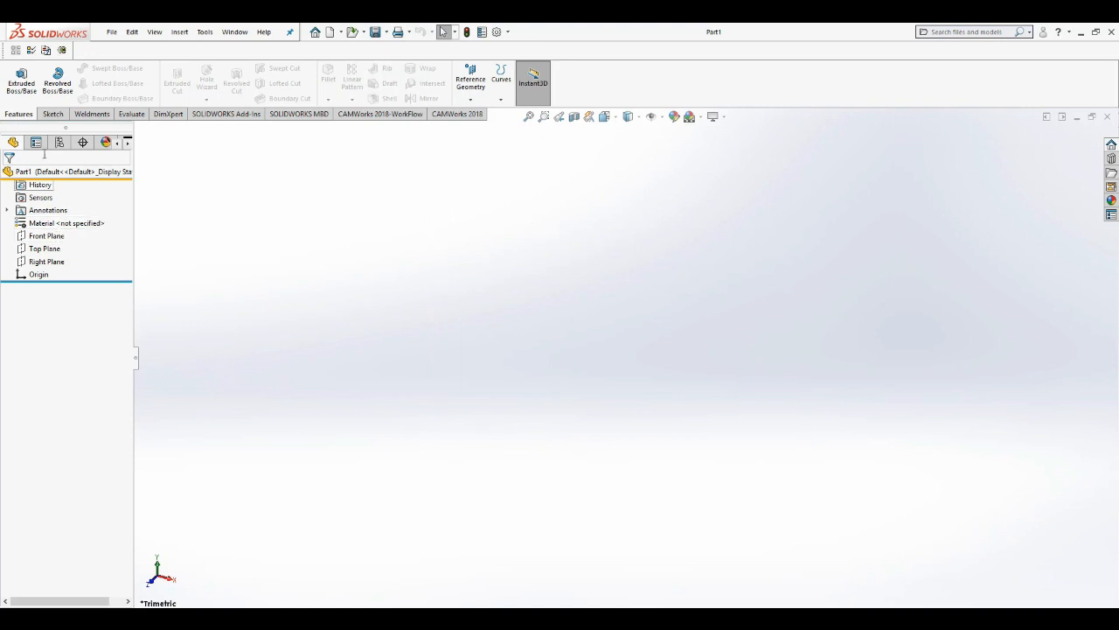
Start a new sketch on the Front Plane
{"action": "left_click", "coordinate": [53, 113]}
{"action": "left_click", "coordinate": [21, 79]}
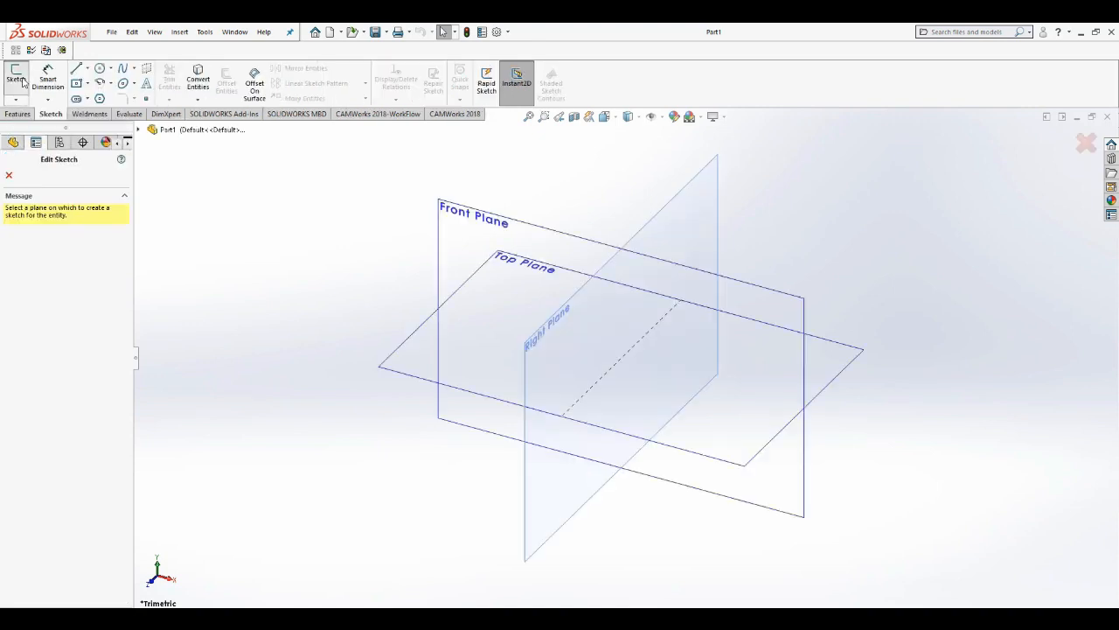
{"action": "left_click", "coordinate": [476, 244]}
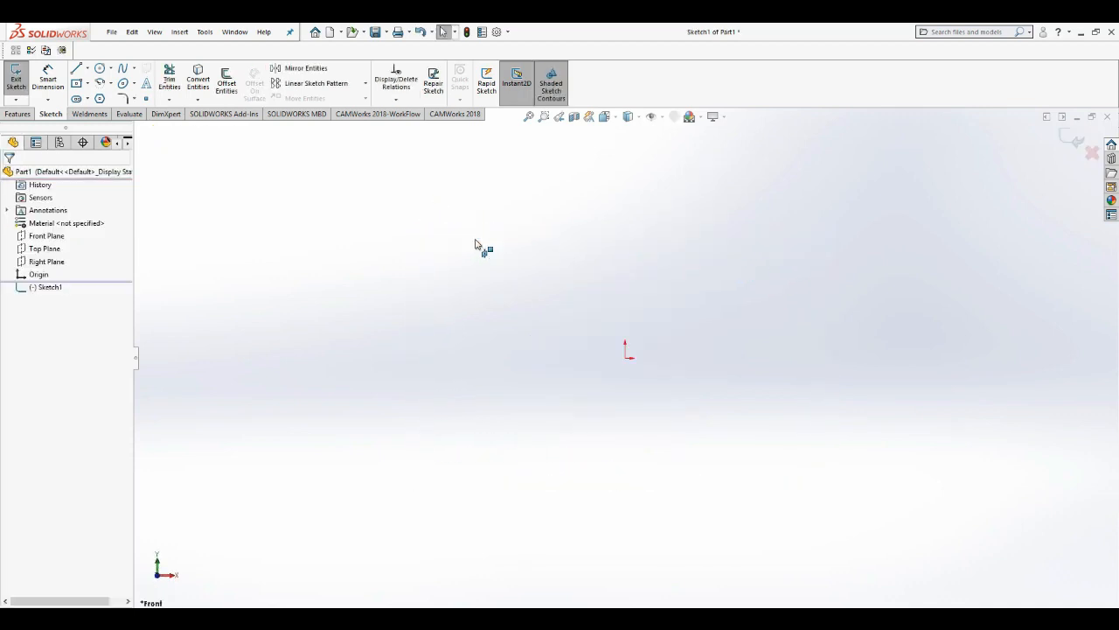
Draw a horizontal centerline about 75 mm long from the origin toward negative X
{"action": "left_click", "coordinate": [87, 69]}
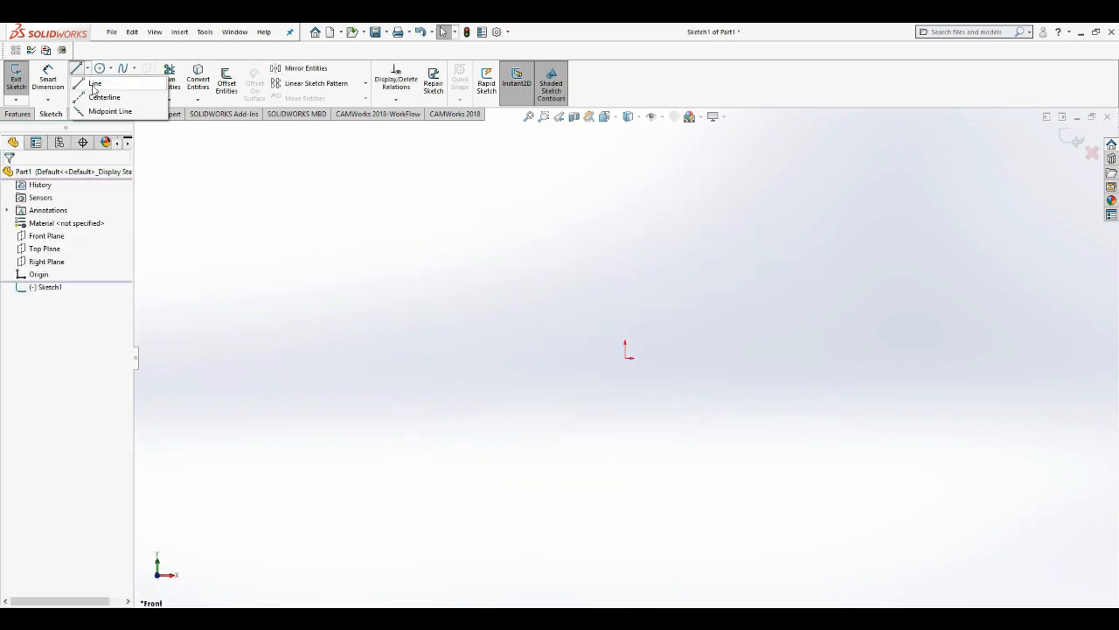
{"action": "left_click", "coordinate": [101, 95]}
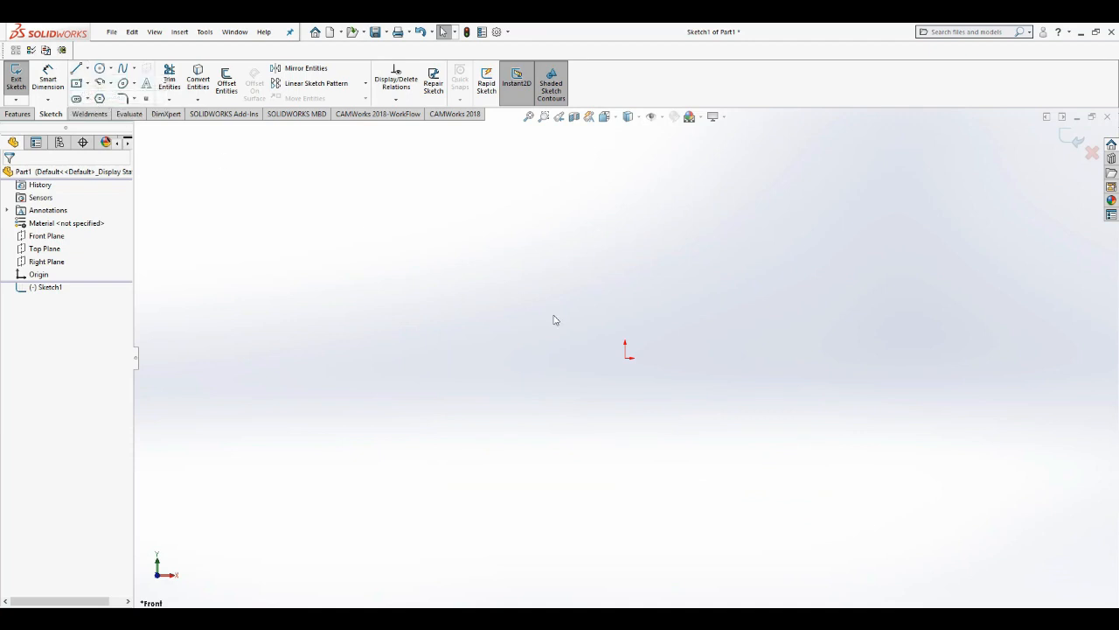
{"action": "left_click", "coordinate": [625, 356]}
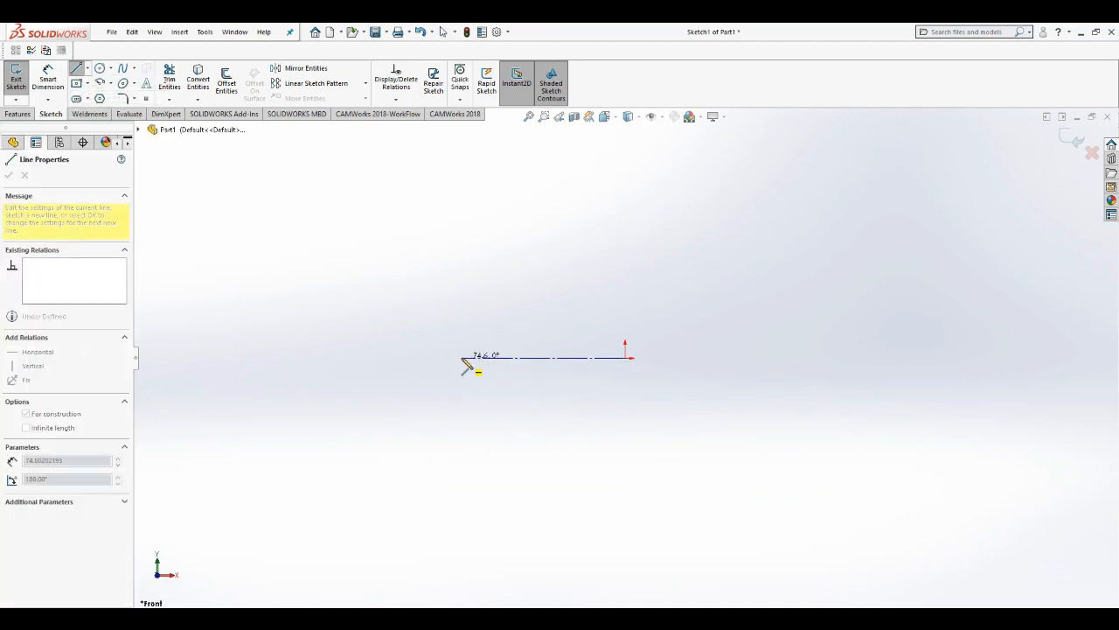
{"action": "left_click", "coordinate": [461, 357]}
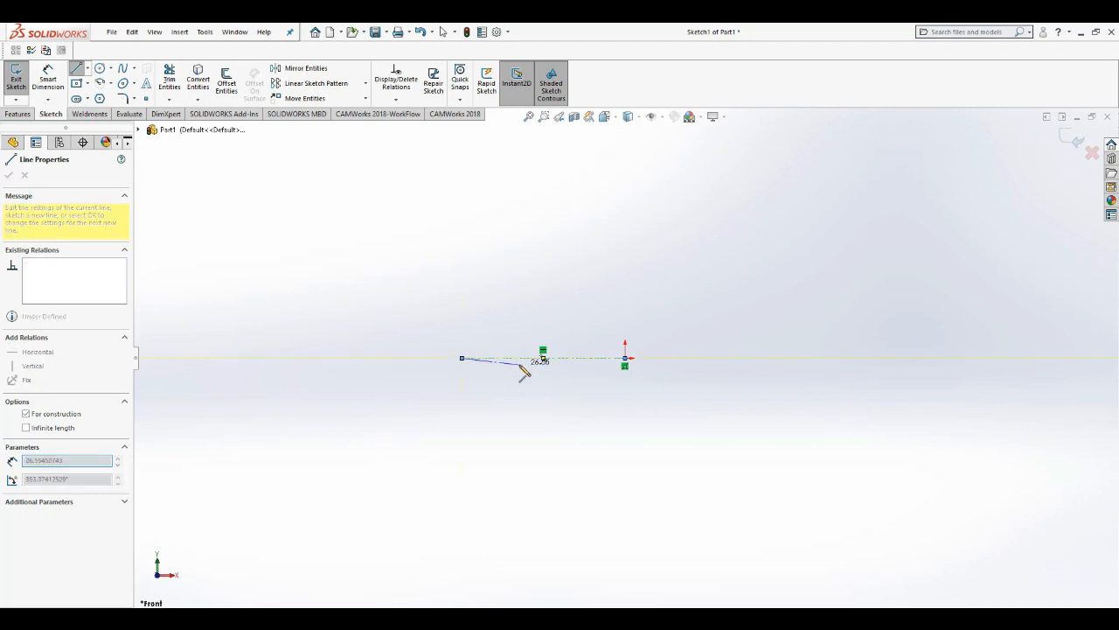
{"action": "key", "text": "Escape"}
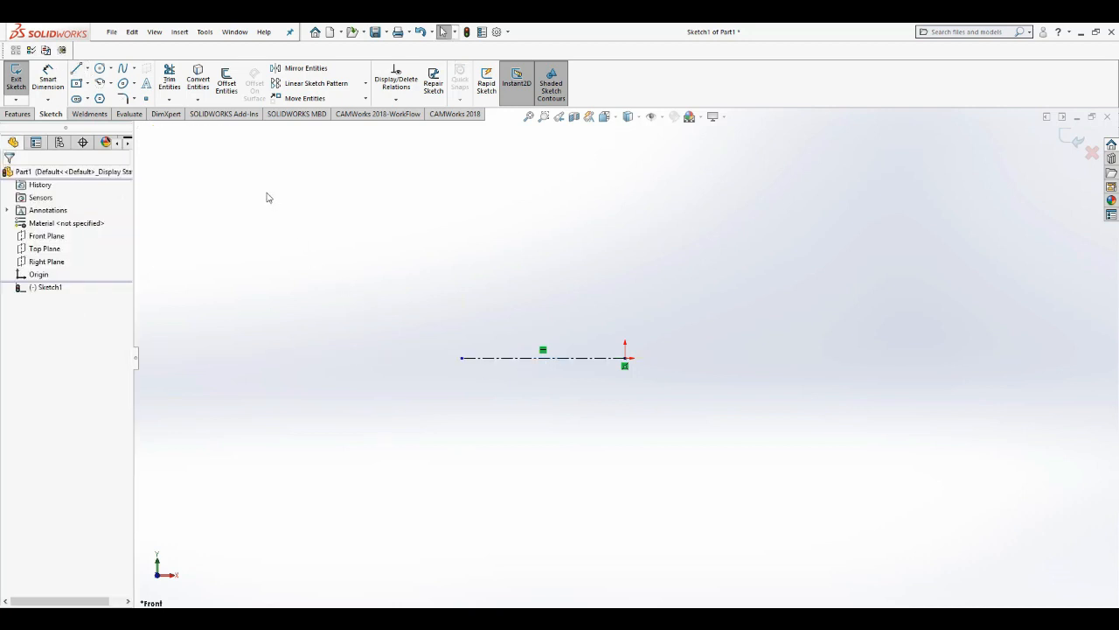
Draw a vertical centerline about 21 mm long upward from the origin
{"action": "left_click", "coordinate": [87, 68]}
{"action": "left_click", "coordinate": [87, 97]}
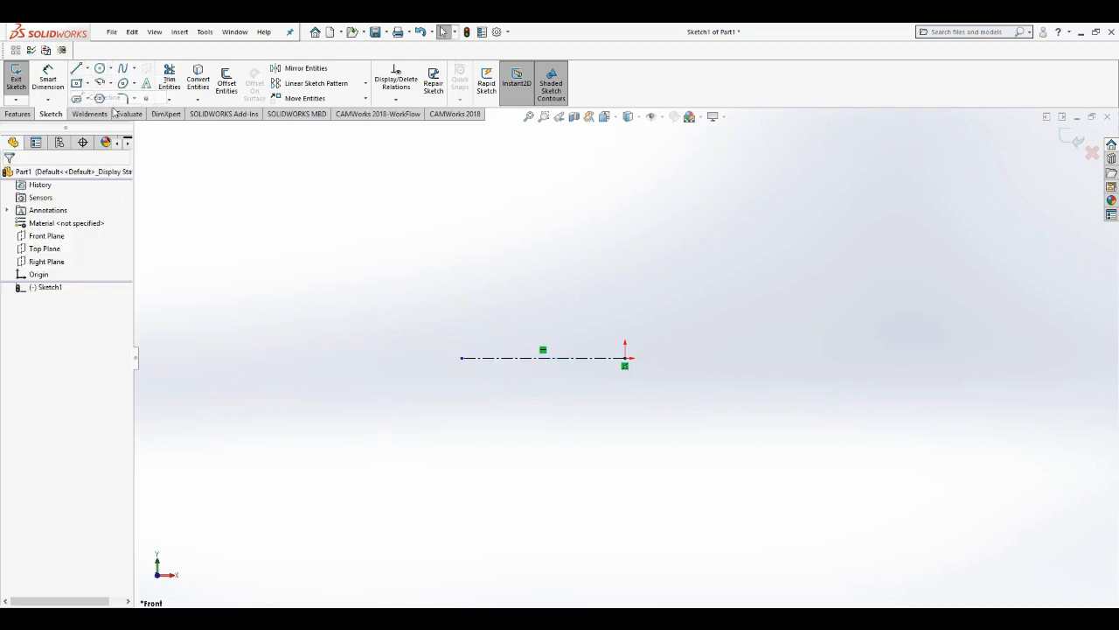
{"action": "left_click", "coordinate": [626, 358]}
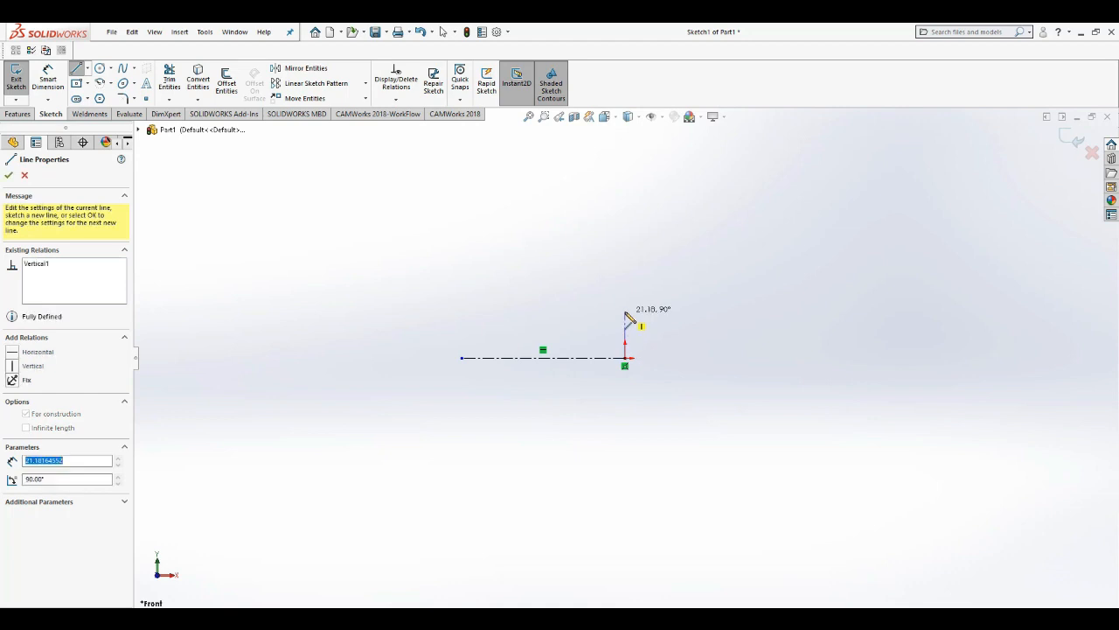
{"action": "left_click", "coordinate": [626, 314]}
{"action": "key", "text": "Escape"}
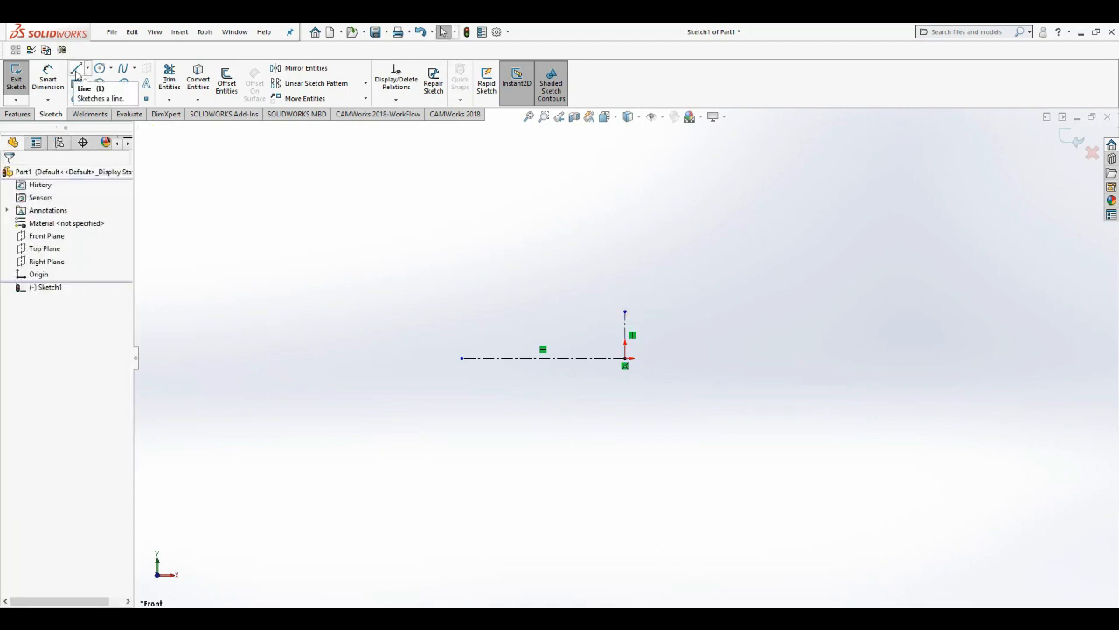
Sketch a stepped line chain below the horizontal centerline: a short horizontal line, a 12 mm rise, and a horizontal line about 52 mm long ending below the origin
{"action": "left_click", "coordinate": [76, 70]}
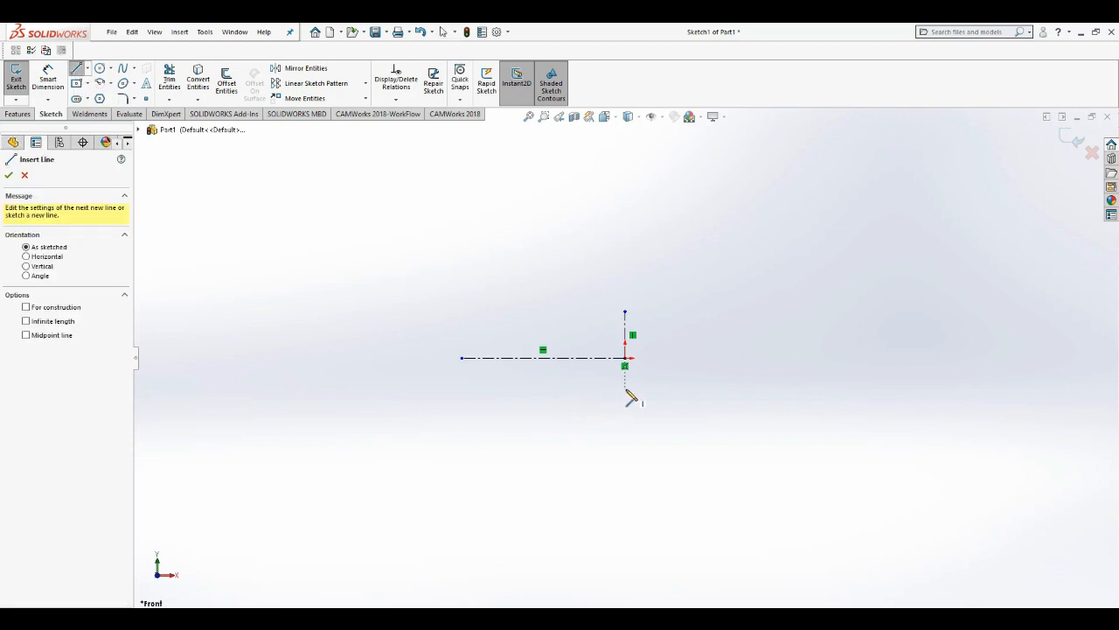
{"action": "left_click", "coordinate": [462, 401]}
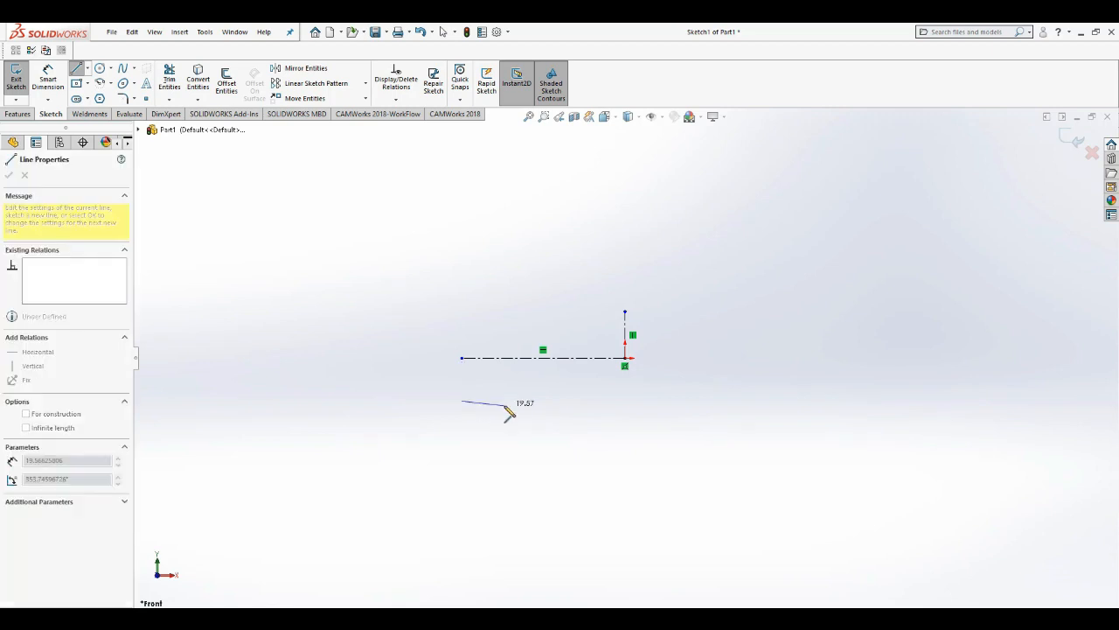
{"action": "left_click", "coordinate": [509, 400]}
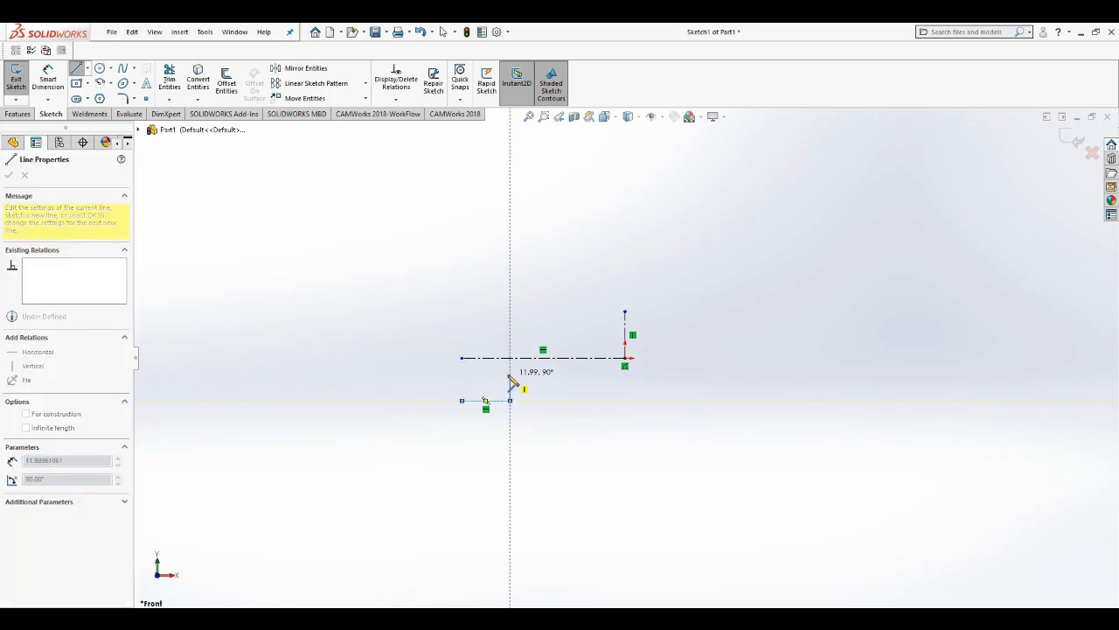
{"action": "left_click", "coordinate": [510, 374]}
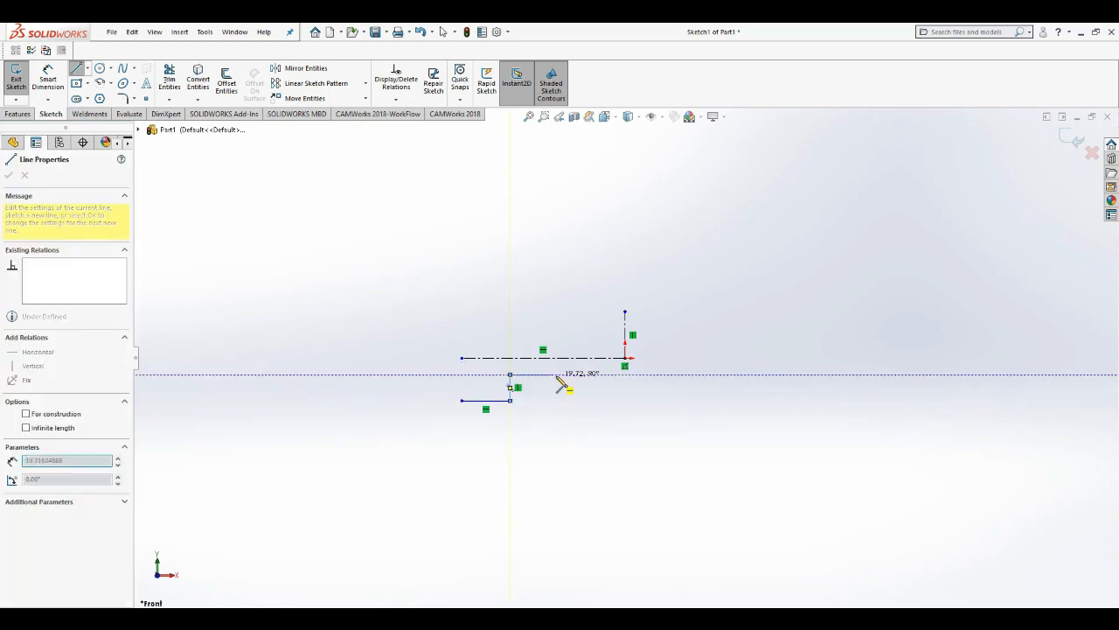
{"action": "left_click", "coordinate": [626, 374]}
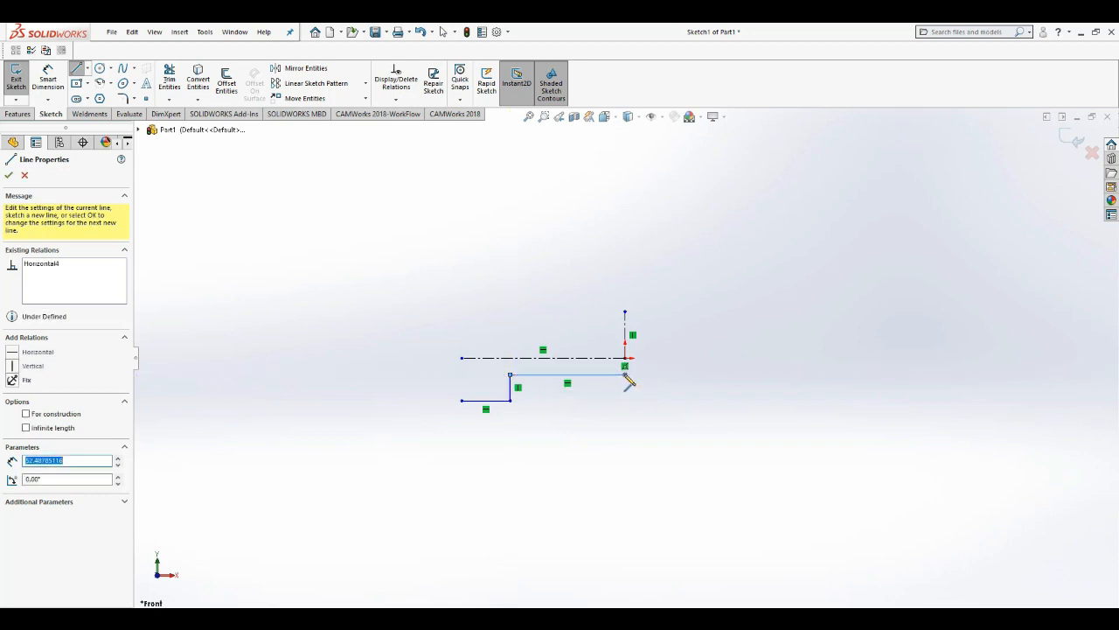
{"action": "key", "text": "Escape"}
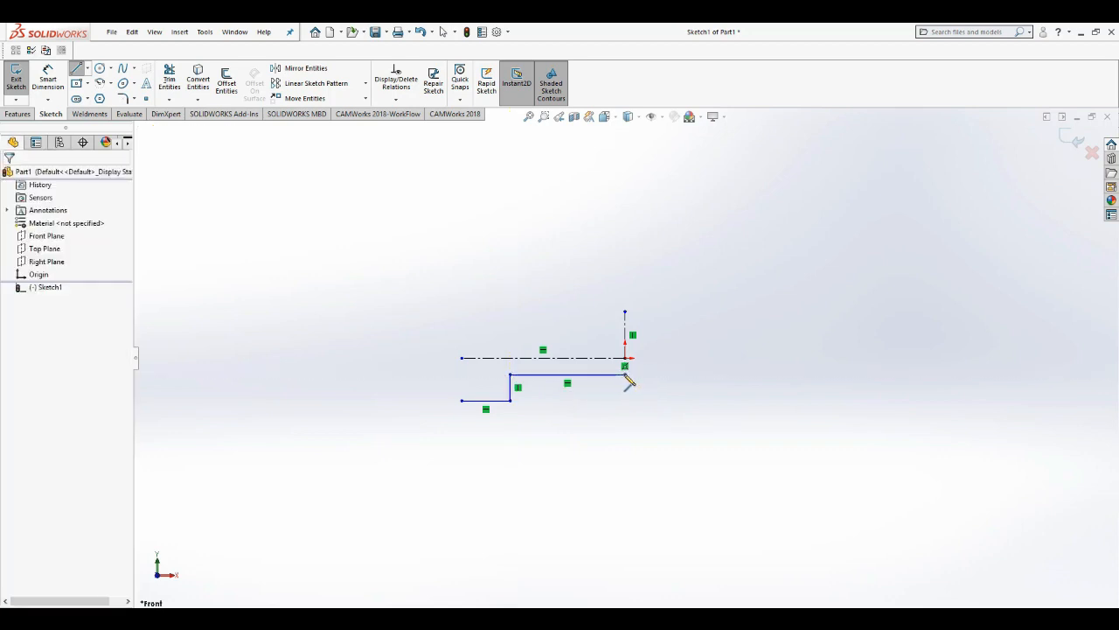
Connect the horizontal centerline's outer end to the stepped profile's start with a vertical line about 20 mm long
{"action": "left_click", "coordinate": [76, 68]}
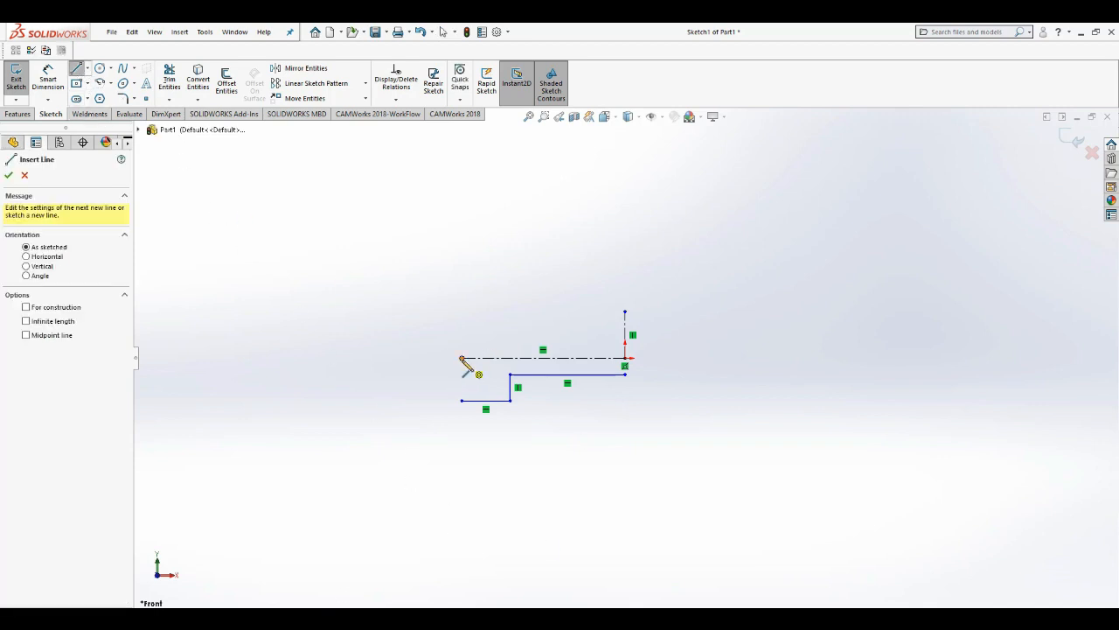
{"action": "left_click", "coordinate": [461, 357]}
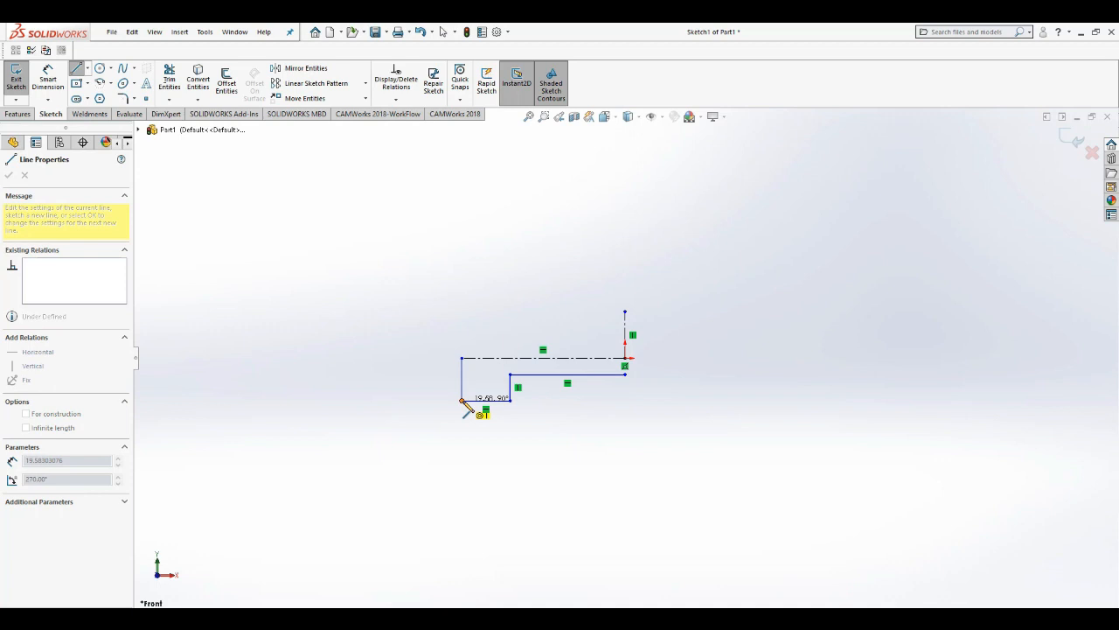
{"action": "double_click", "coordinate": [462, 400]}
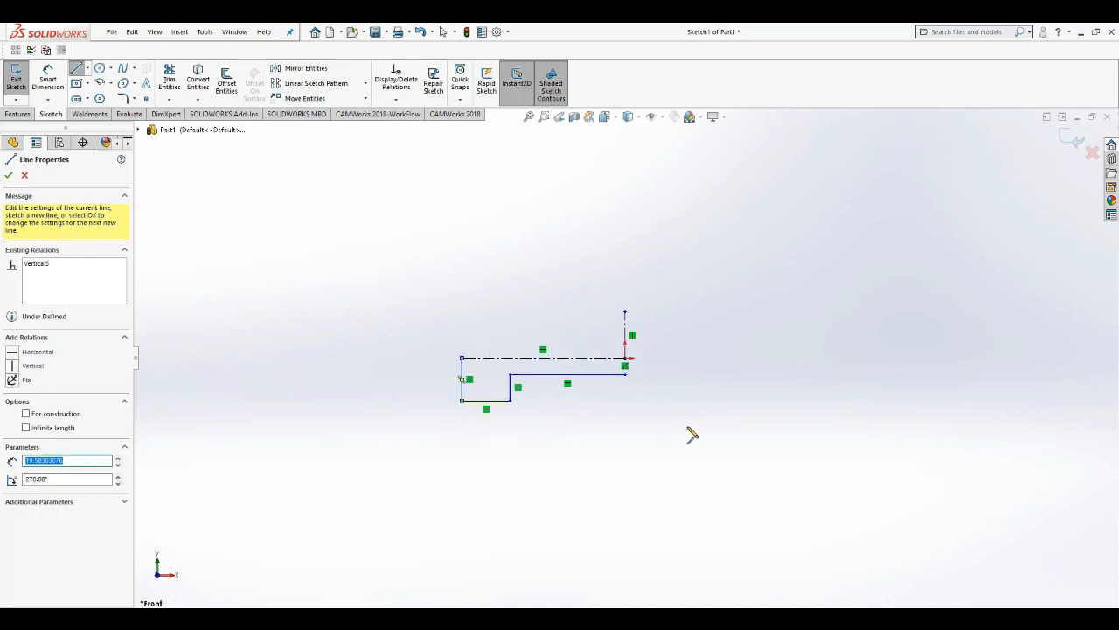
Dimension the horizontal centerline's length as 115/2 mm
{"action": "right_click_drag", "start_coordinate": [691, 435], "coordinate": [699, 385]}
{"action": "left_click", "coordinate": [539, 358]}
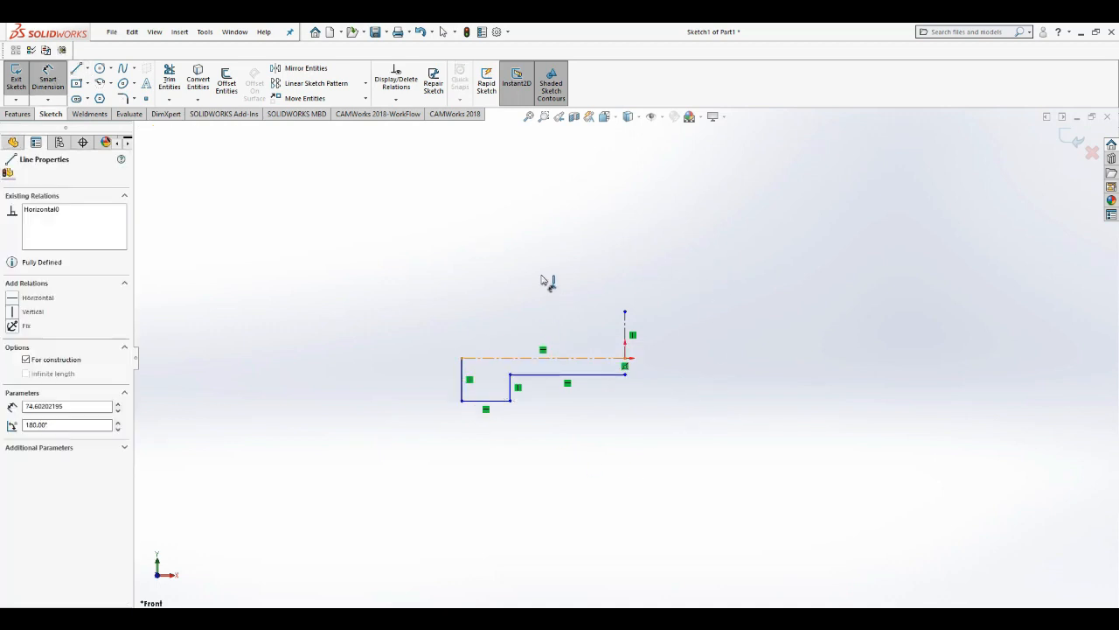
{"action": "left_click", "coordinate": [544, 295]}
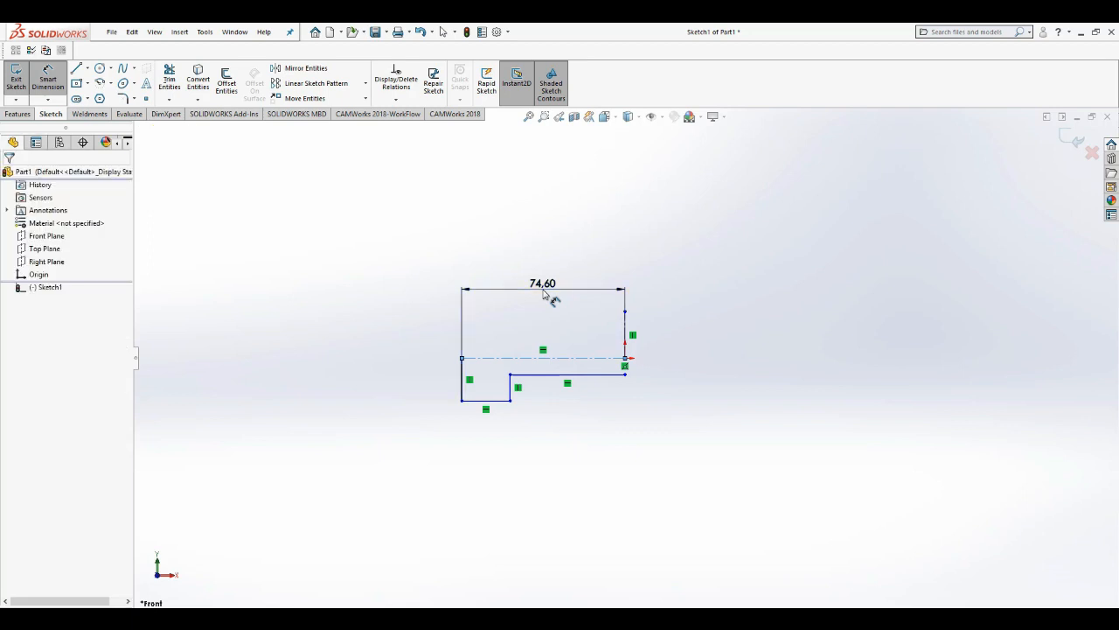
{"action": "type", "text": "11"}
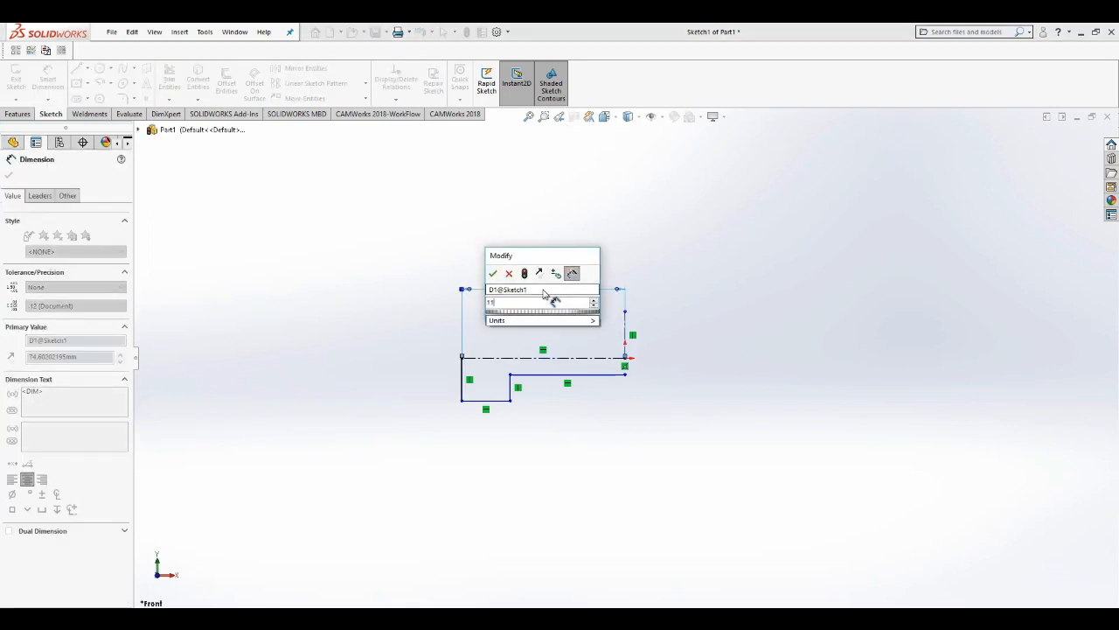
{"action": "type", "text": "5/2"}
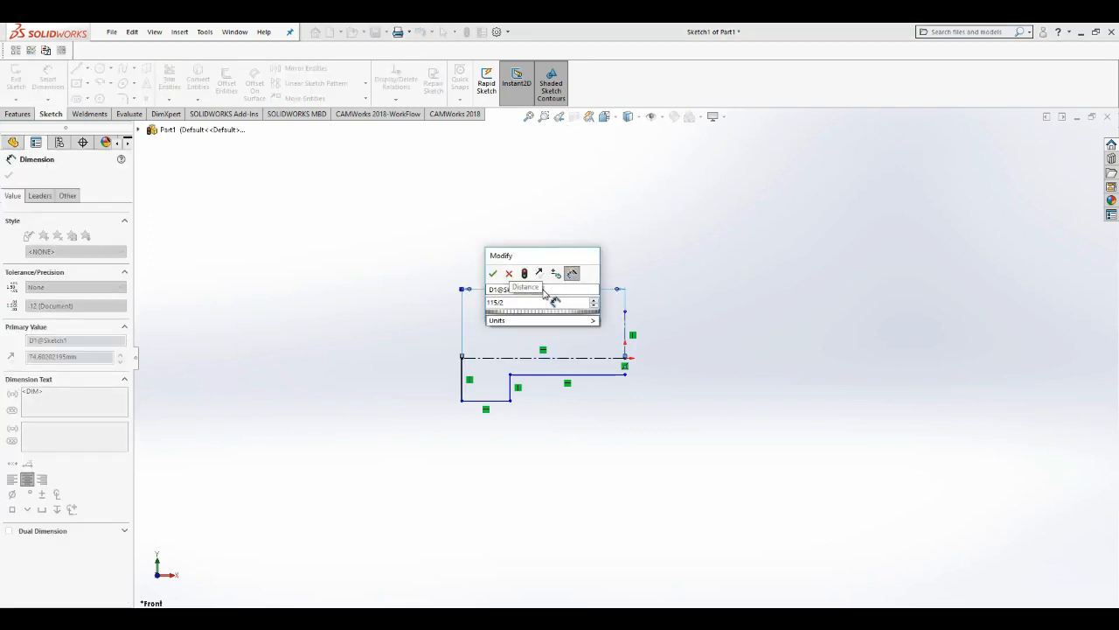
{"action": "key", "text": "Return"}
{"action": "key", "text": "Escape"}
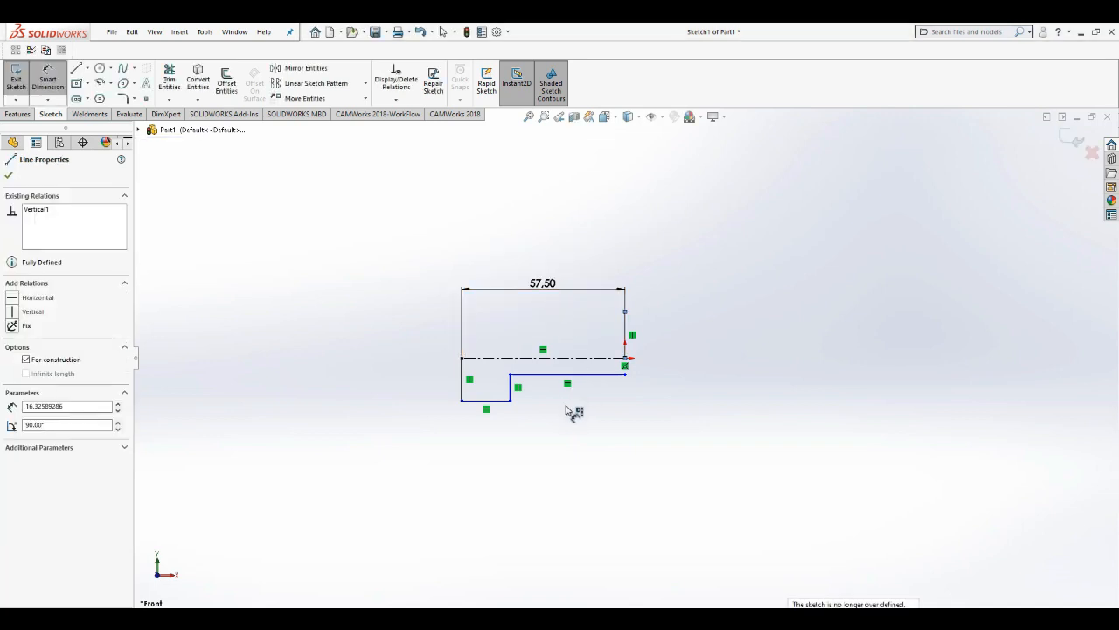
Add a doubled-distance dimension of 65 mm from the profile's lower step corner across the vertical centerline
{"action": "left_click", "coordinate": [510, 401]}
{"action": "left_click", "coordinate": [642, 435]}
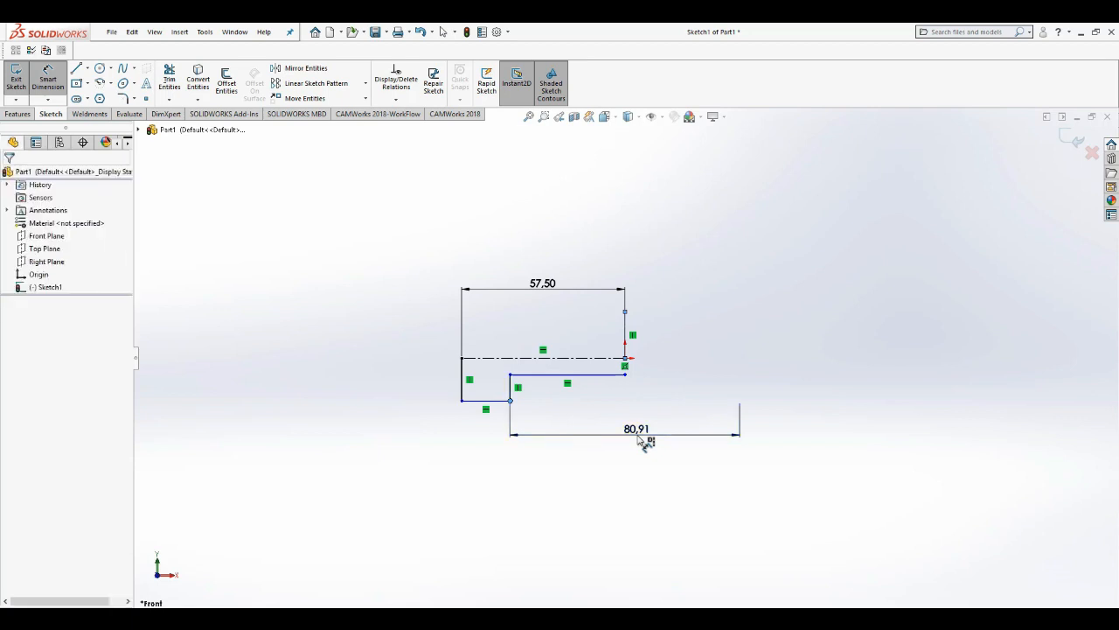
{"action": "type", "text": "65"}
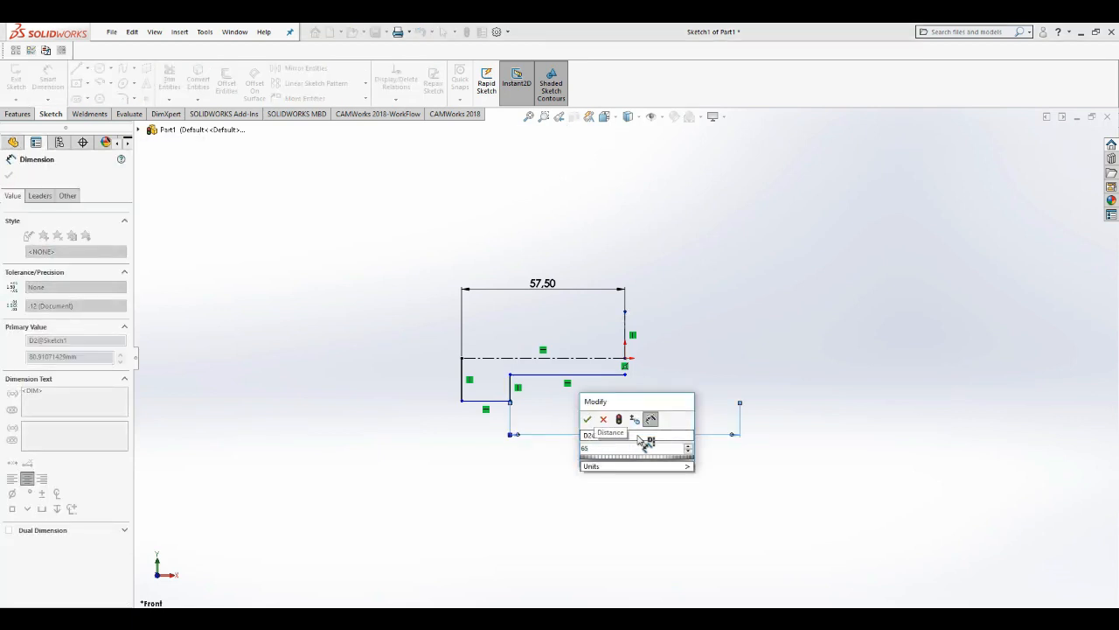
{"action": "key", "text": "Return"}
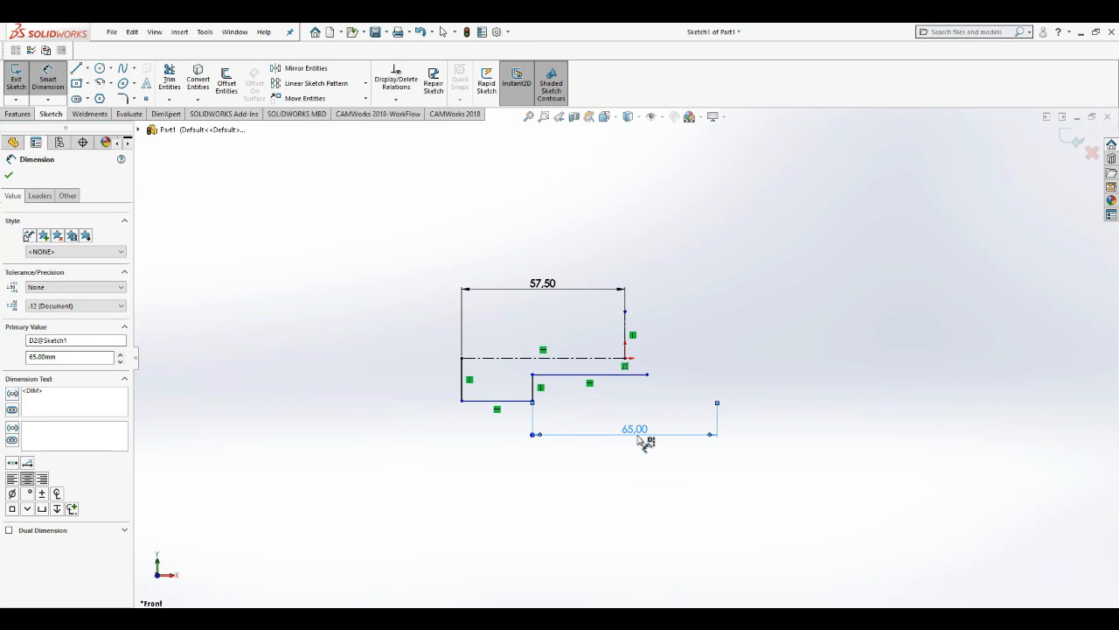
{"action": "key", "text": "Escape"}
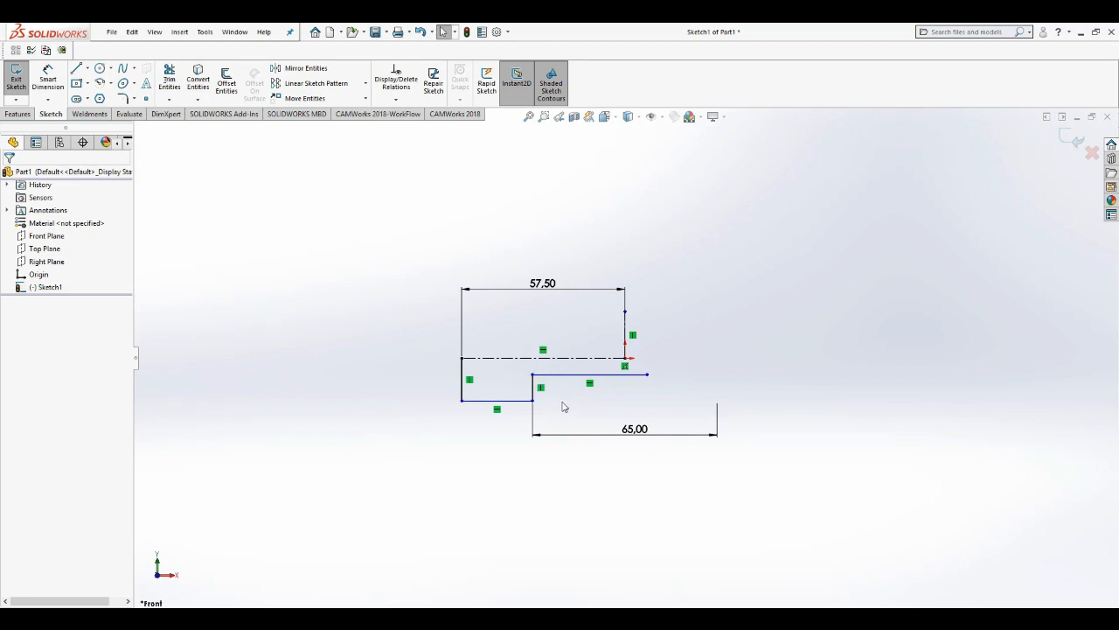
Delete the vertical relation from the short line that forms the profile's step
{"action": "left_click", "coordinate": [541, 387]}
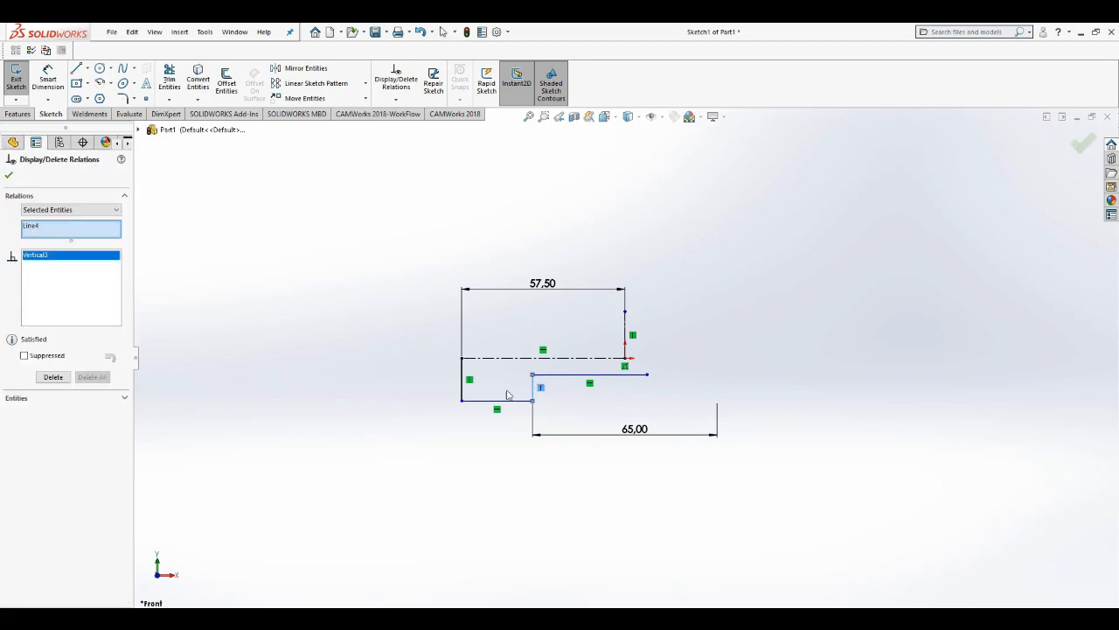
{"action": "key", "text": "Delete"}
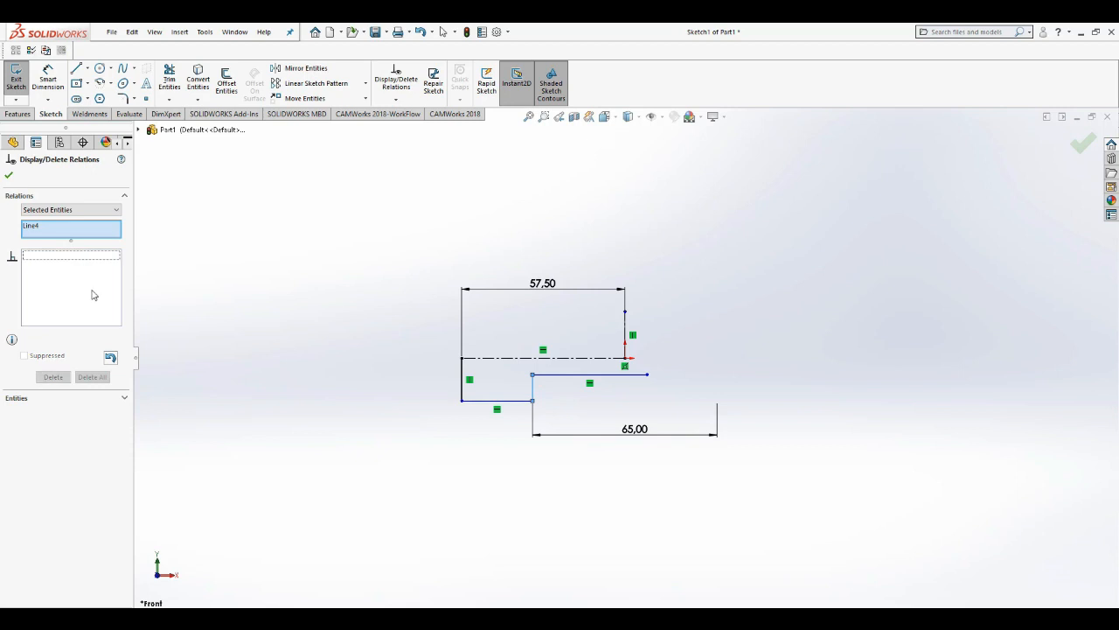
{"action": "left_click", "coordinate": [9, 170]}
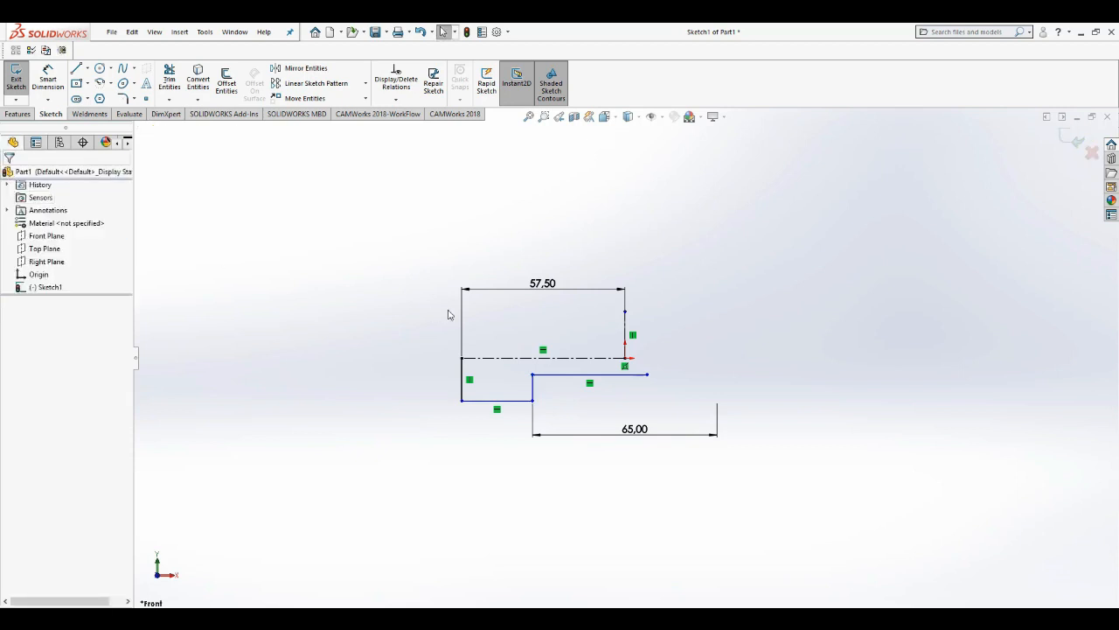
Add a doubled-distance dimension of 33 mm from the profile's upper step corner across the vertical centerline
{"action": "left_click", "coordinate": [48, 77]}
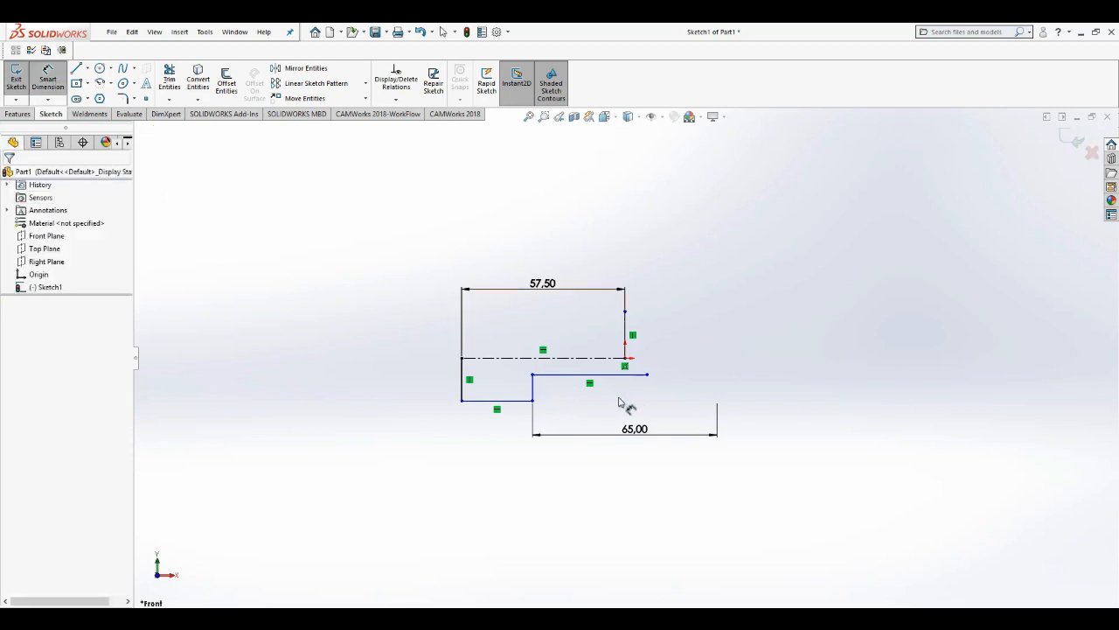
{"action": "left_click", "coordinate": [533, 376]}
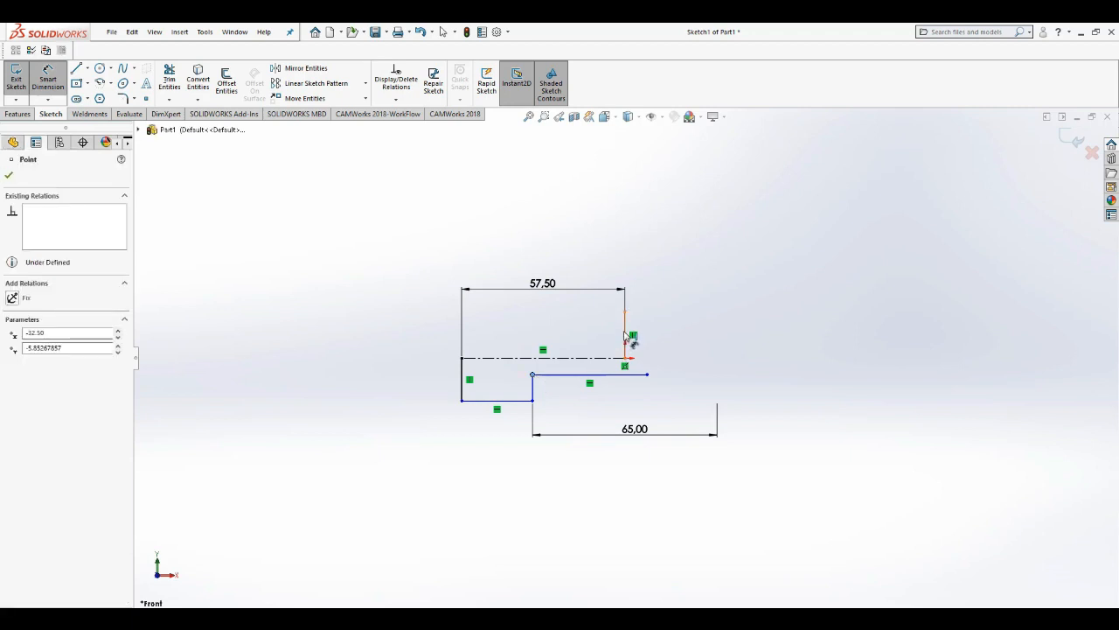
{"action": "left_click", "coordinate": [625, 334]}
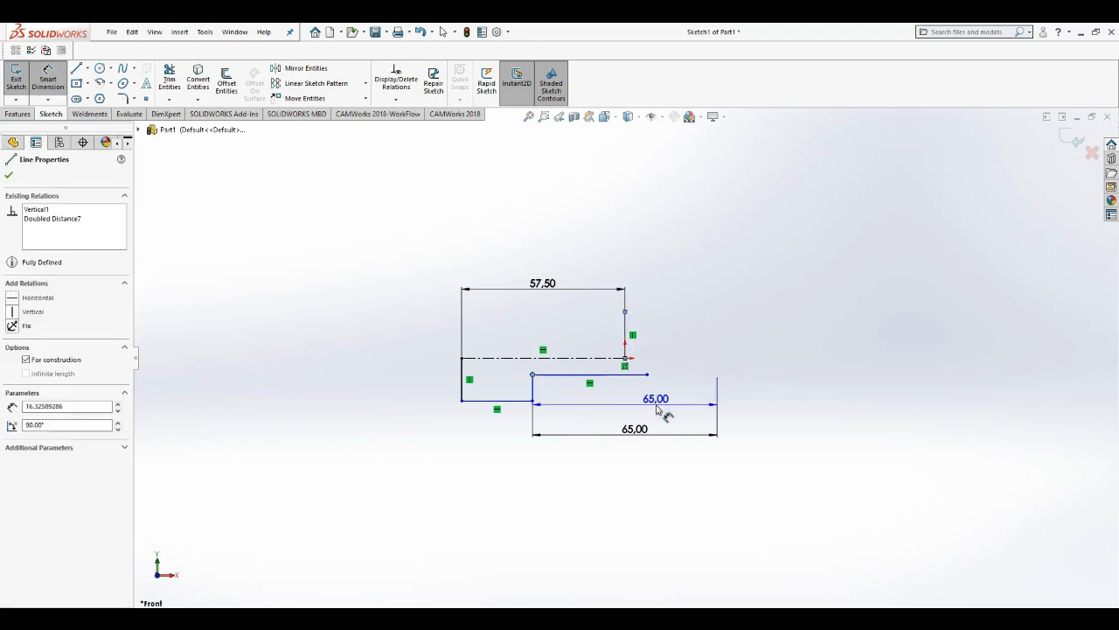
{"action": "left_click", "coordinate": [657, 410]}
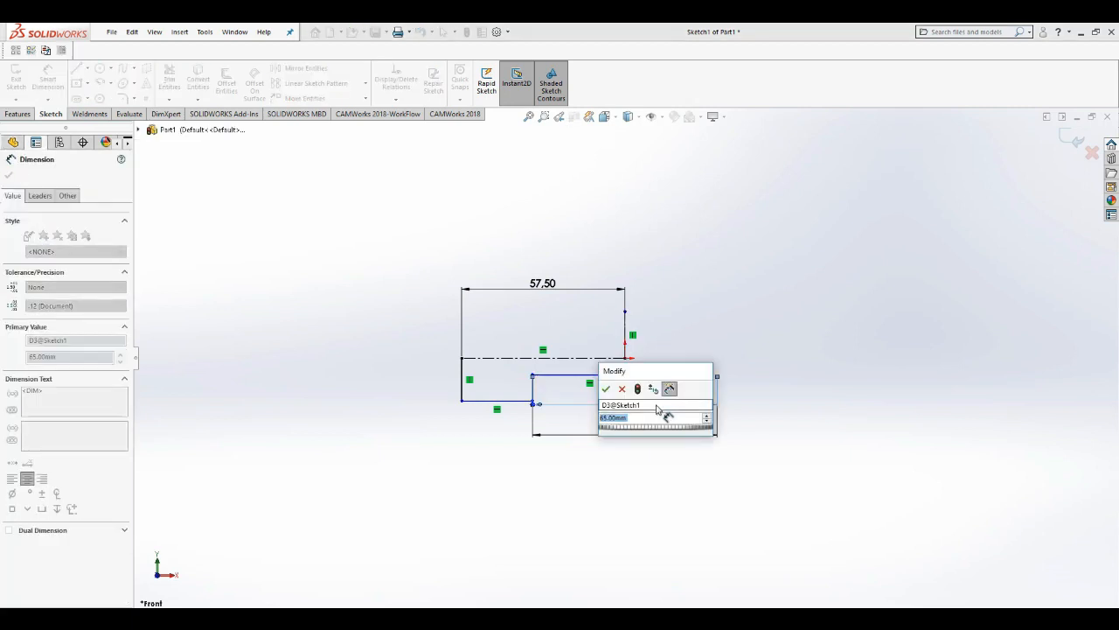
{"action": "type", "text": "33"}
{"action": "key", "text": "Return"}
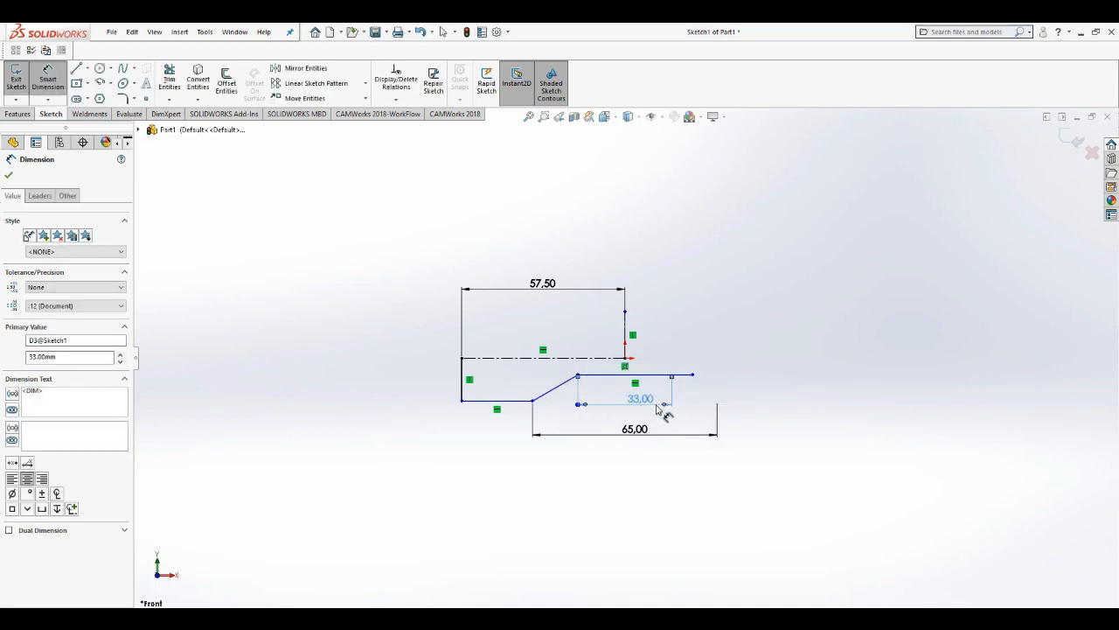
{"action": "left_click", "coordinate": [694, 375]}
{"action": "key", "text": "Escape"}
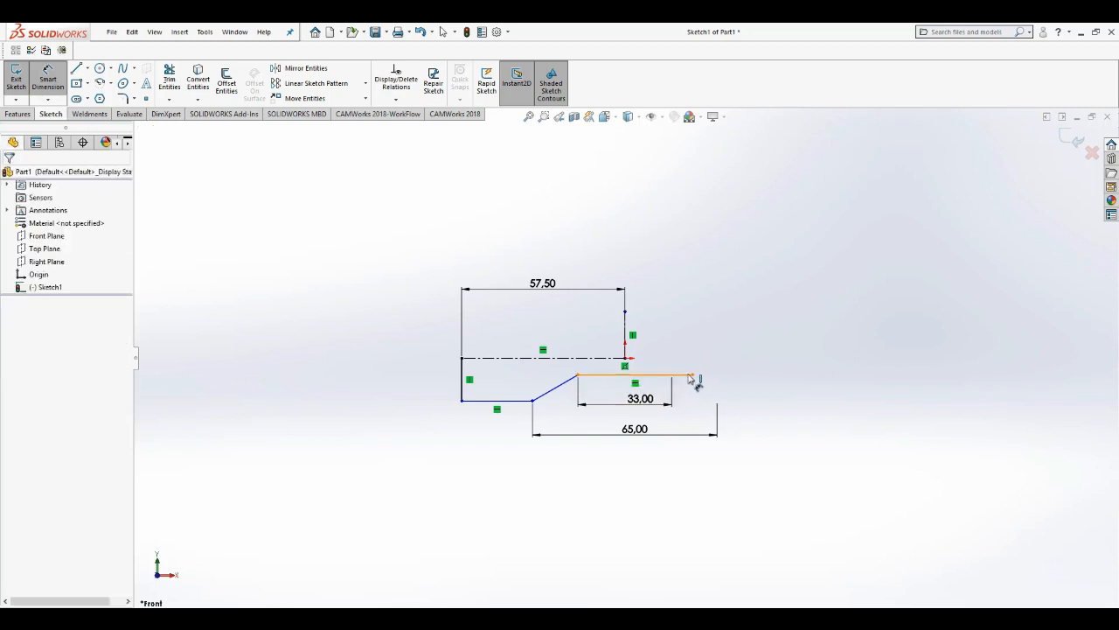
{"action": "key", "text": "Escape"}
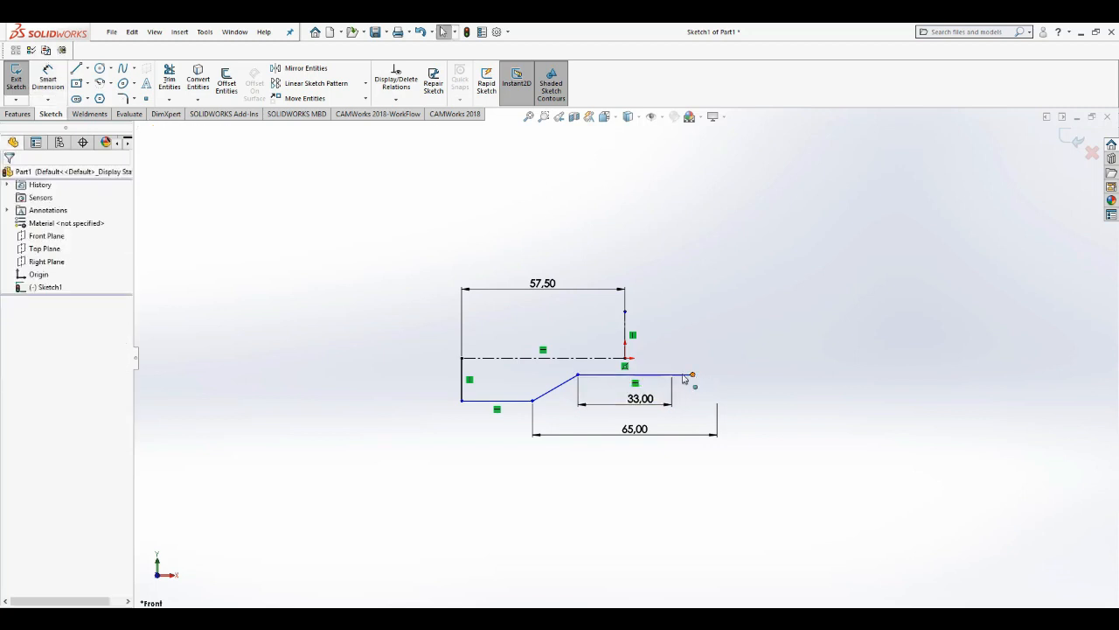
Shorten the upper horizontal line so its free end lies below the origin, and add a vertical relation between that endpoint and the origin
{"action": "left_click_drag", "start_coordinate": [694, 375], "coordinate": [626, 378]}
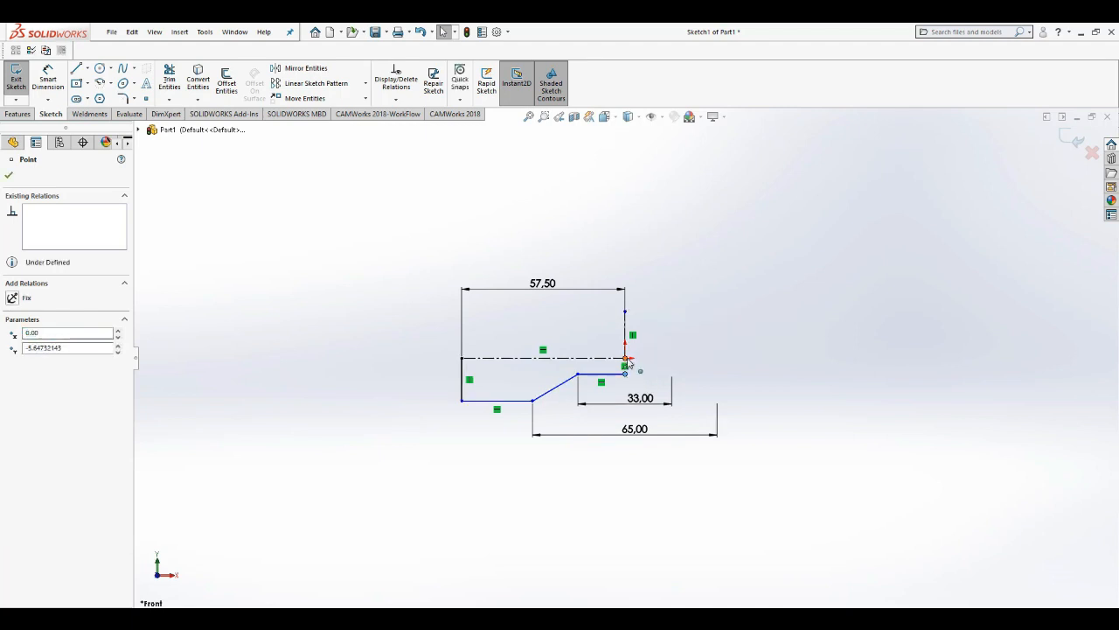
{"action": "left_click", "coordinate": [626, 359], "text": "ctrl"}
{"action": "left_click", "coordinate": [13, 377]}
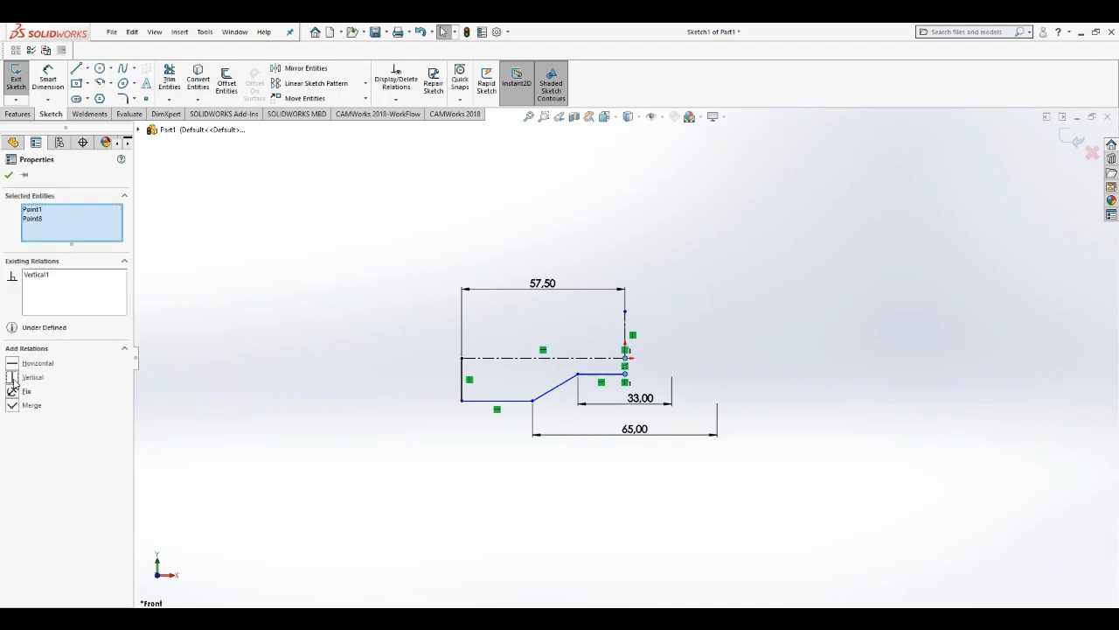
{"action": "left_click", "coordinate": [9, 178]}
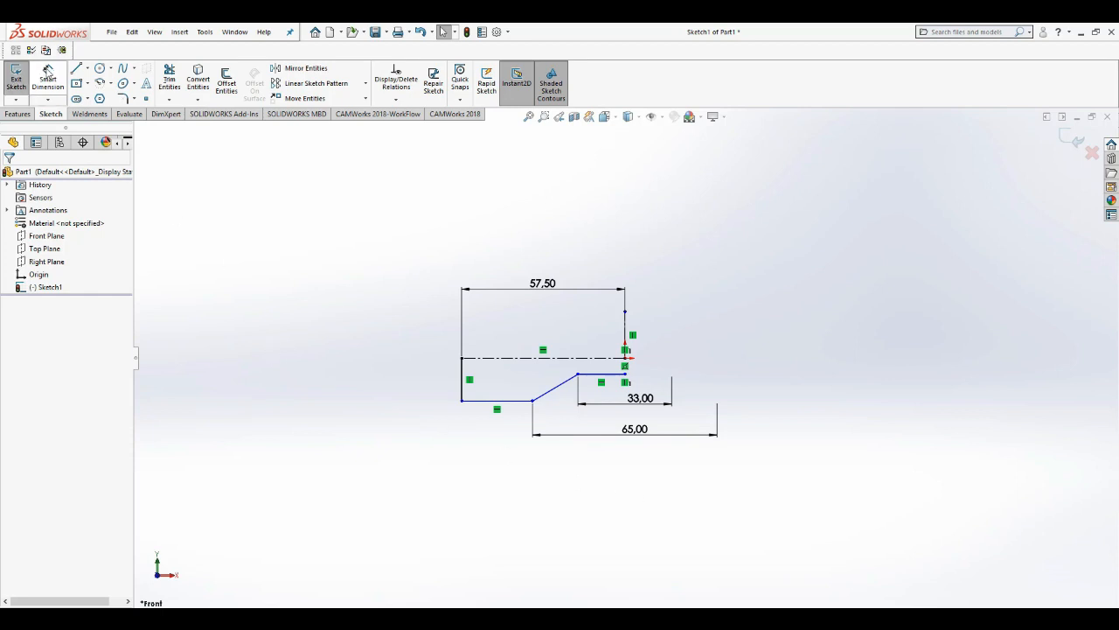
Dimension the distance between the horizontal centerline and the profile's lowest horizontal line as 19 mm
{"action": "right_click_drag", "start_coordinate": [359, 330], "coordinate": [379, 186]}
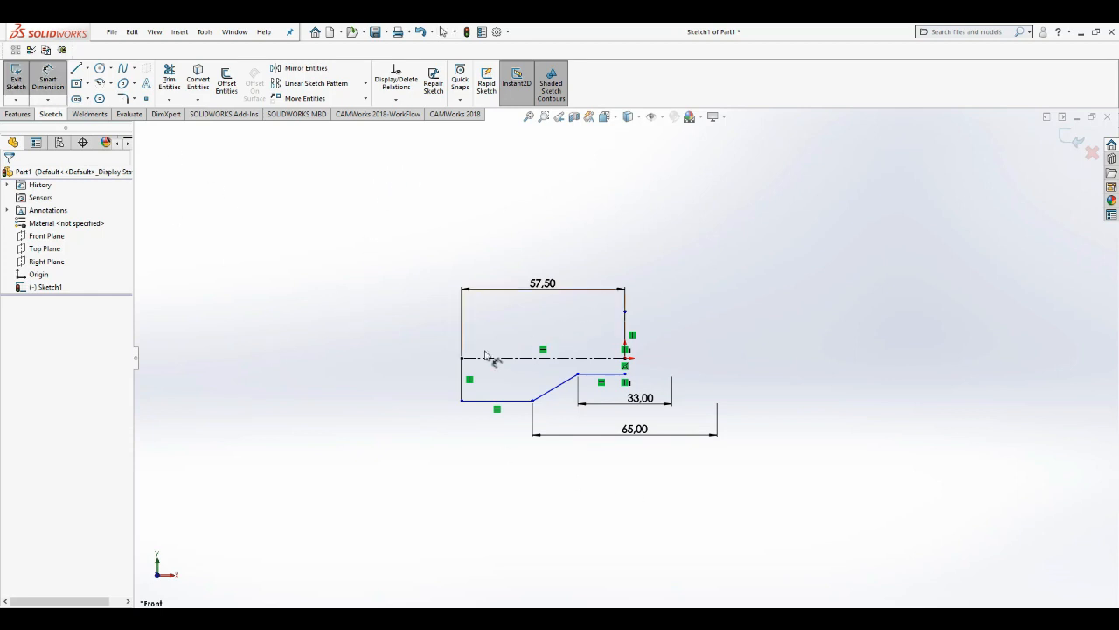
{"action": "left_click", "coordinate": [482, 358]}
{"action": "left_click", "coordinate": [498, 400]}
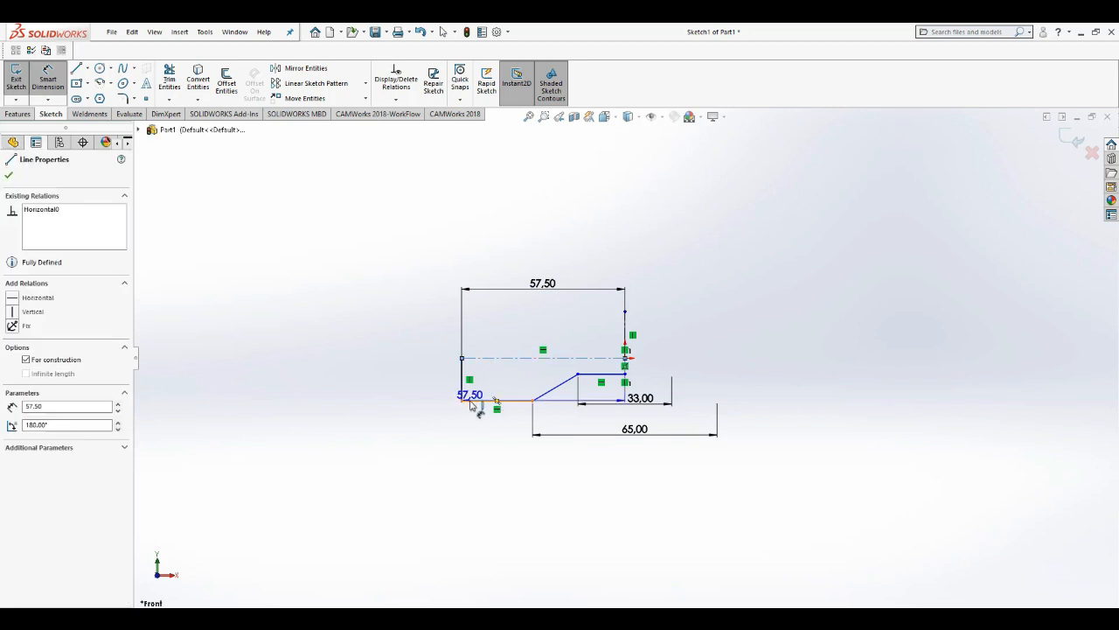
{"action": "left_click", "coordinate": [535, 402]}
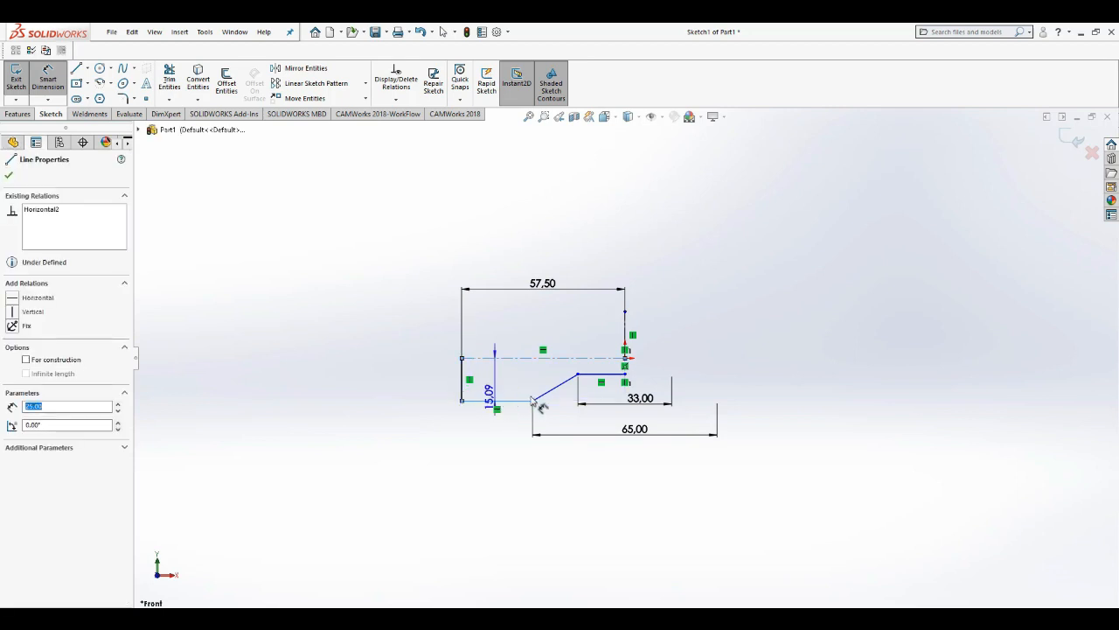
{"action": "left_click", "coordinate": [416, 393]}
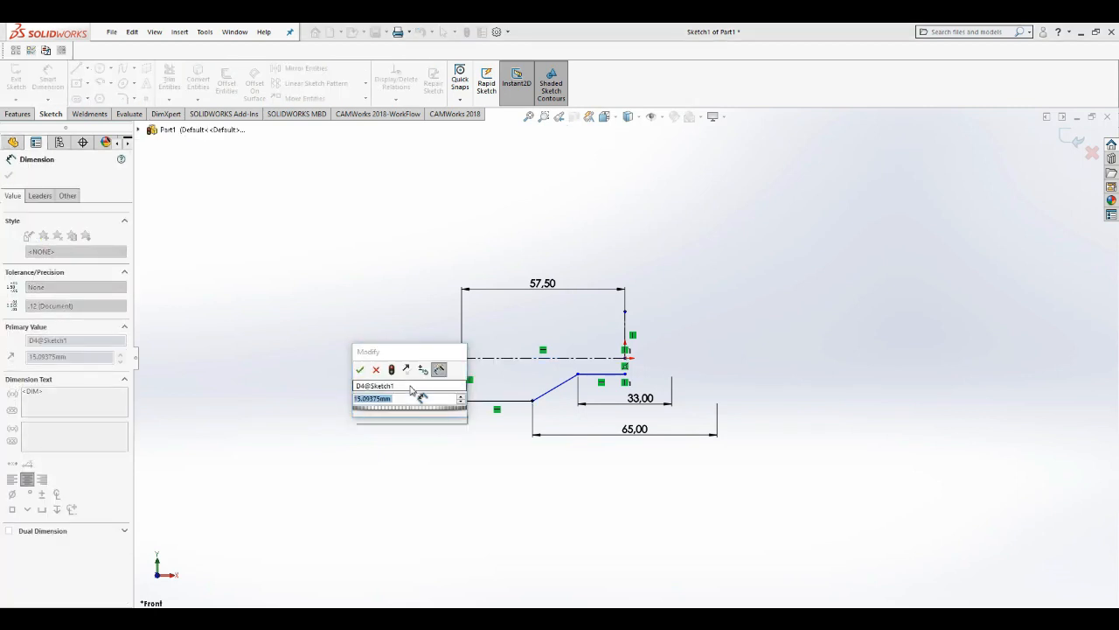
{"action": "type", "text": "19"}
{"action": "key", "text": "Return"}
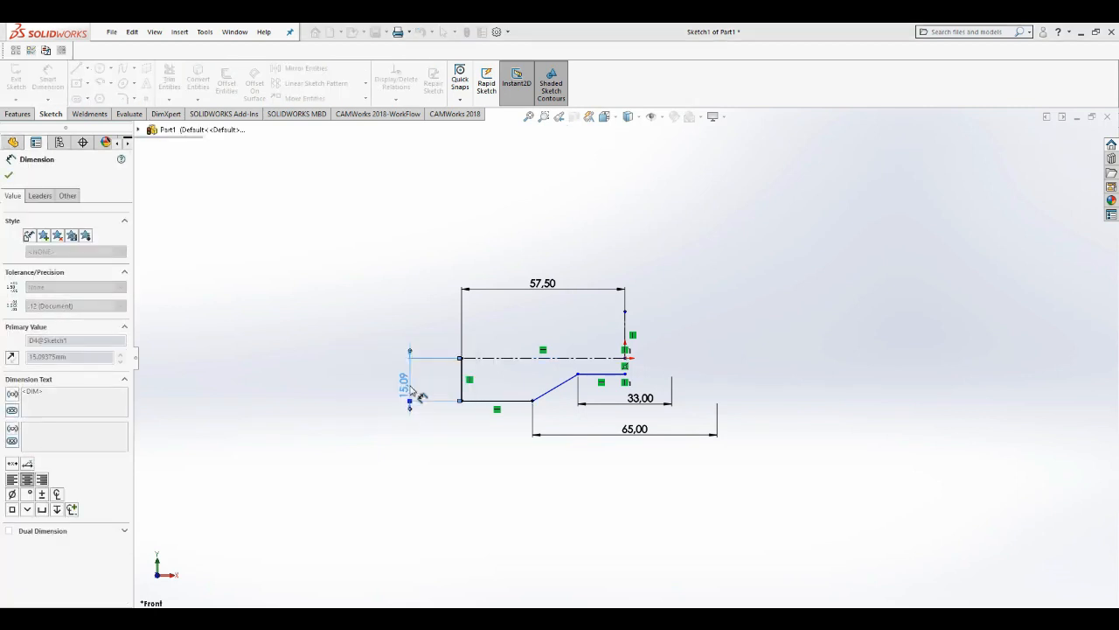
Dimension the distance between the horizontal centerline and the short horizontal line below the origin as 6 mm
{"action": "left_click", "coordinate": [602, 358]}
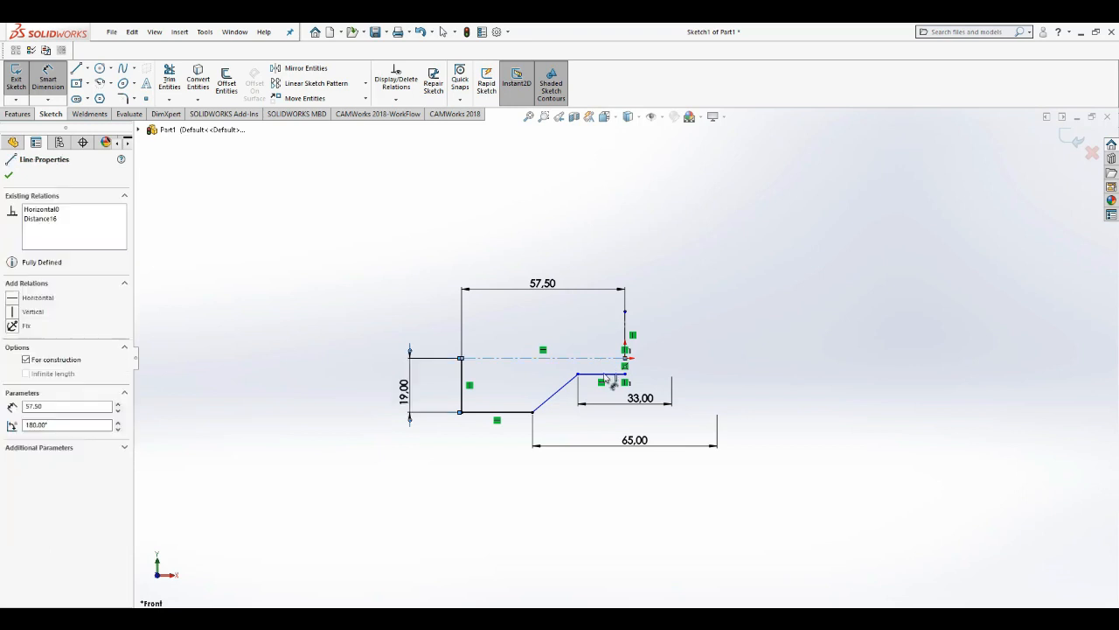
{"action": "left_click", "coordinate": [614, 375]}
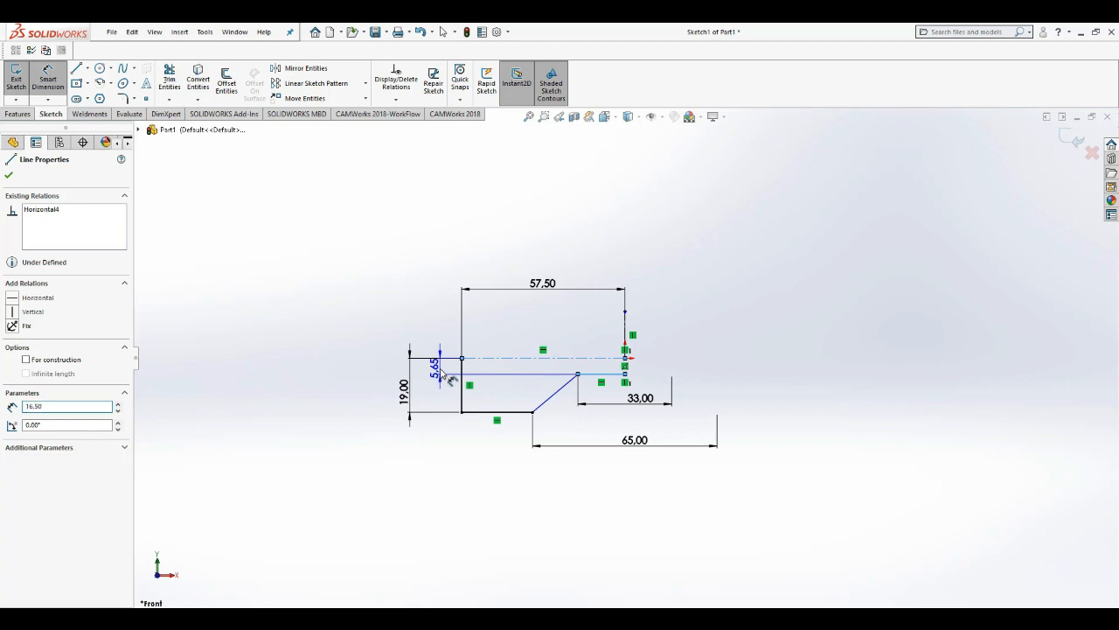
{"action": "left_click", "coordinate": [441, 371]}
{"action": "type", "text": "6"}
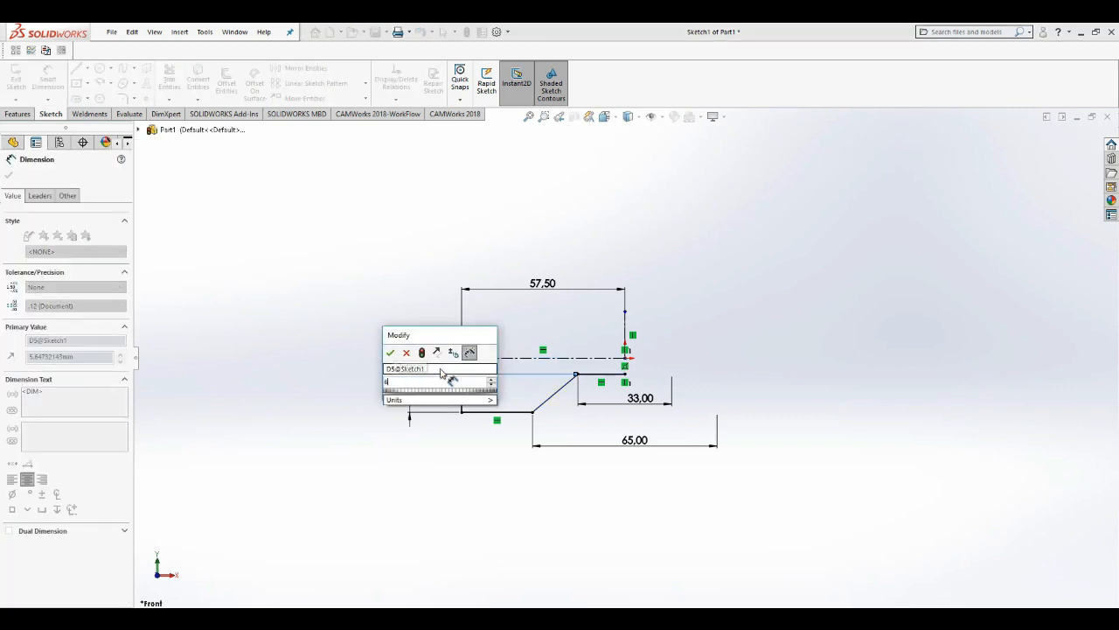
{"action": "key", "text": "Return"}
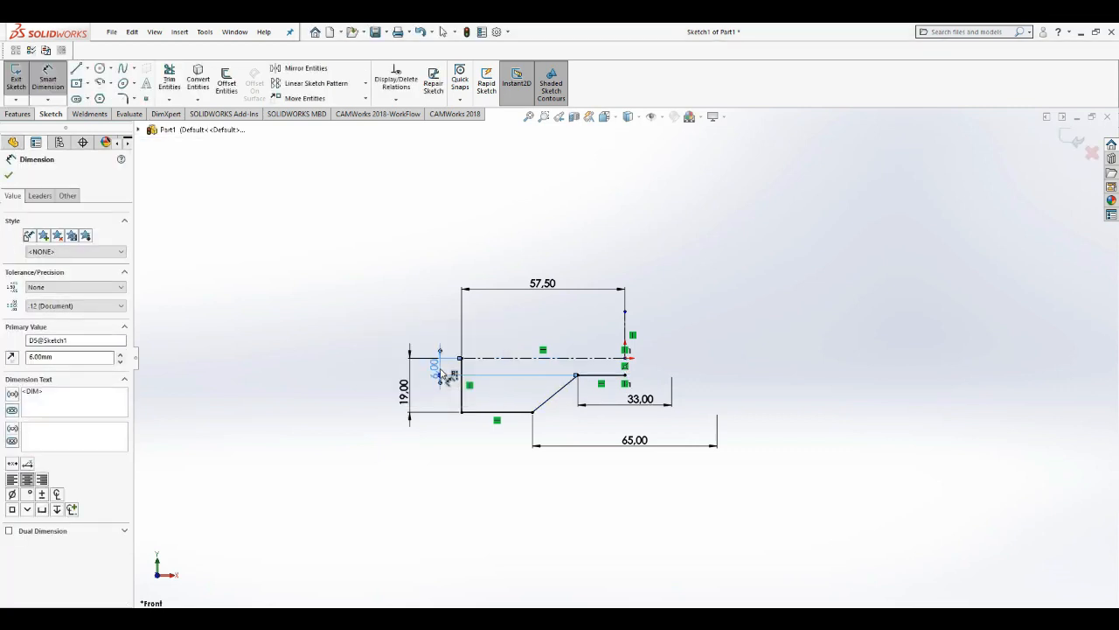
Round the corner between the lowest horizontal line and the sloped line with a 25 mm sketch fillet
{"action": "left_click", "coordinate": [123, 99]}
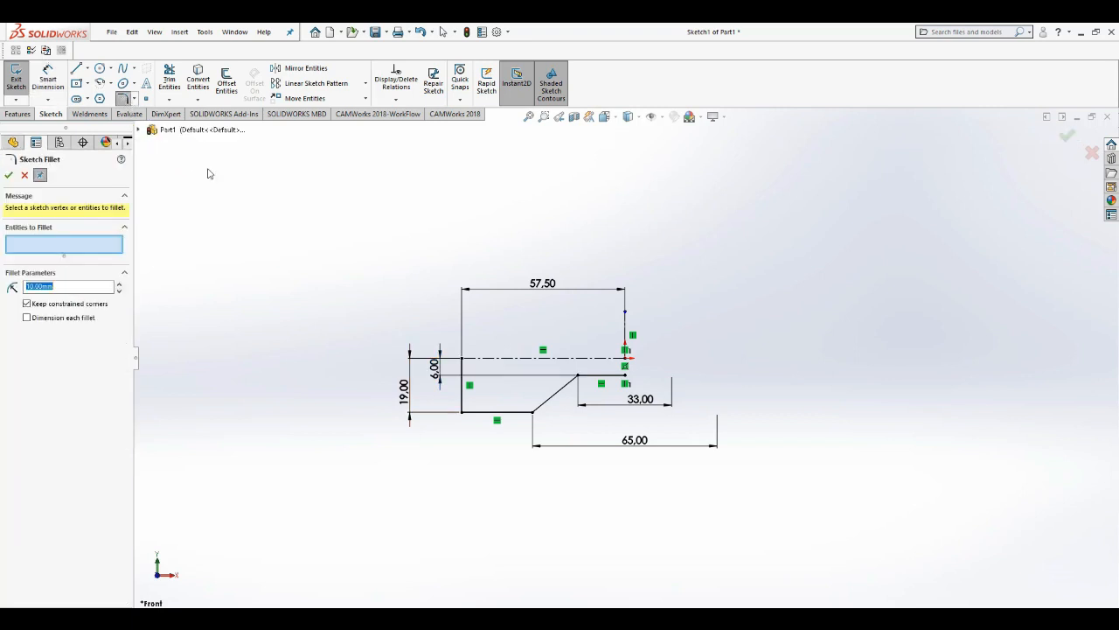
{"action": "left_click", "coordinate": [531, 412]}
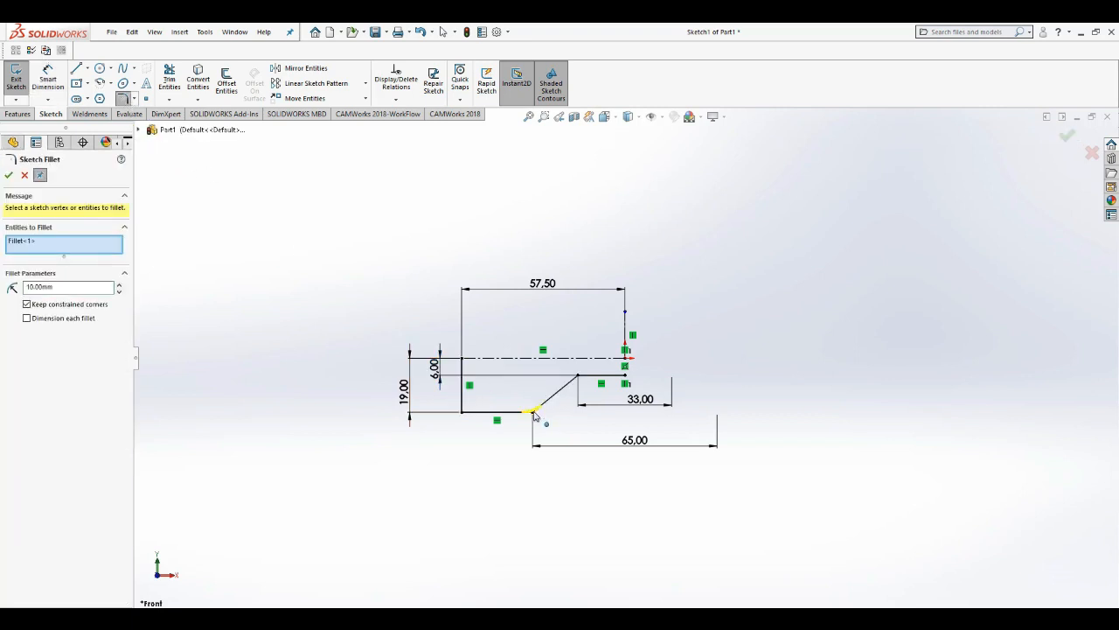
{"action": "double_click", "coordinate": [25, 287]}
{"action": "type", "text": "3"}
{"action": "left_click", "coordinate": [9, 178]}
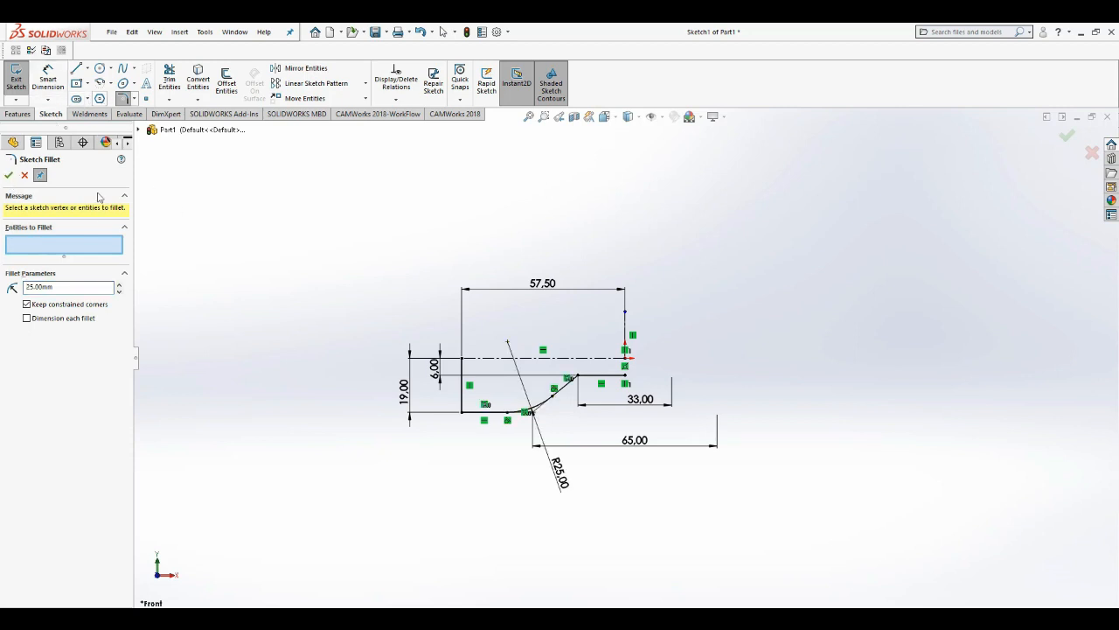
Round the corner between the sloped line and the short upper horizontal line with a 14 mm sketch fillet
{"action": "left_click_drag", "start_coordinate": [87, 288], "coordinate": [3, 287]}
{"action": "type", "text": "14"}
{"action": "left_click", "coordinate": [69, 249]}
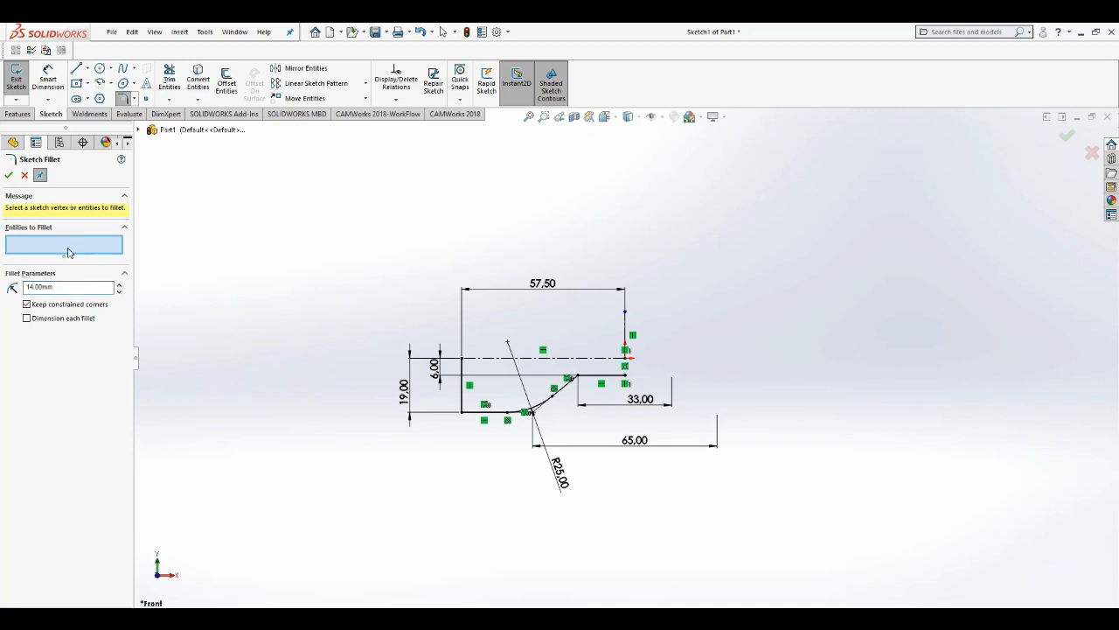
{"action": "left_click", "coordinate": [579, 380]}
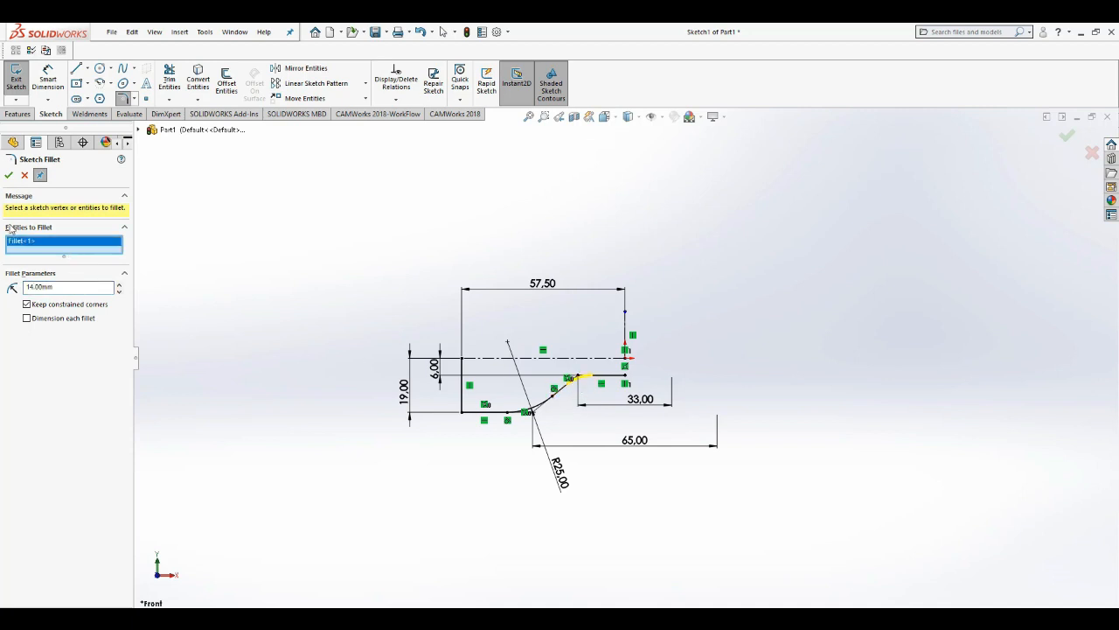
{"action": "left_click", "coordinate": [9, 179]}
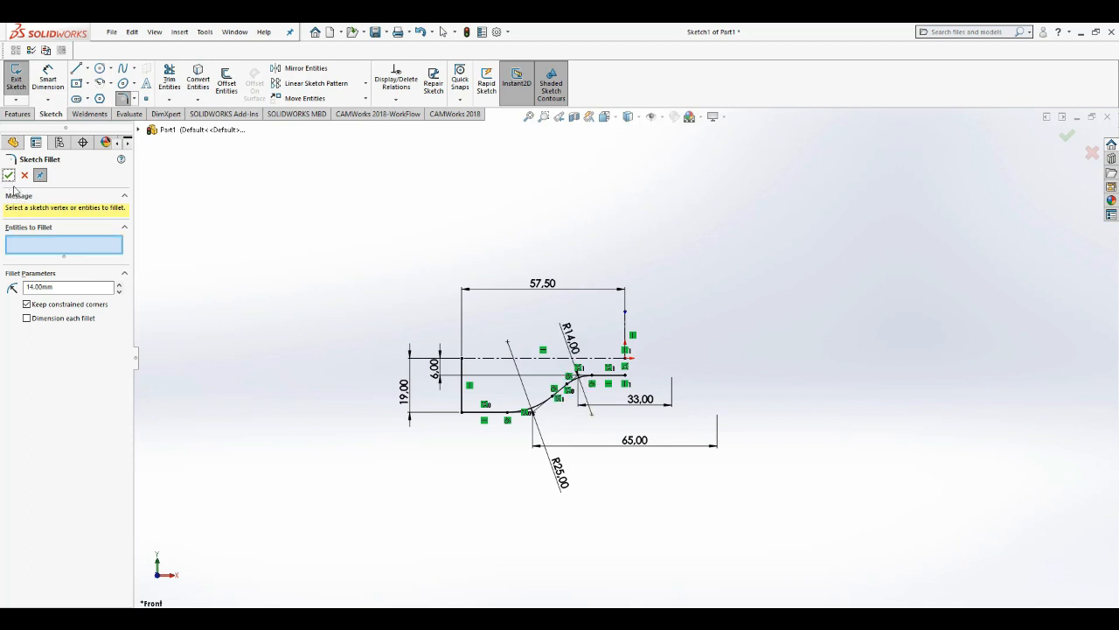
{"action": "left_click", "coordinate": [7, 178]}
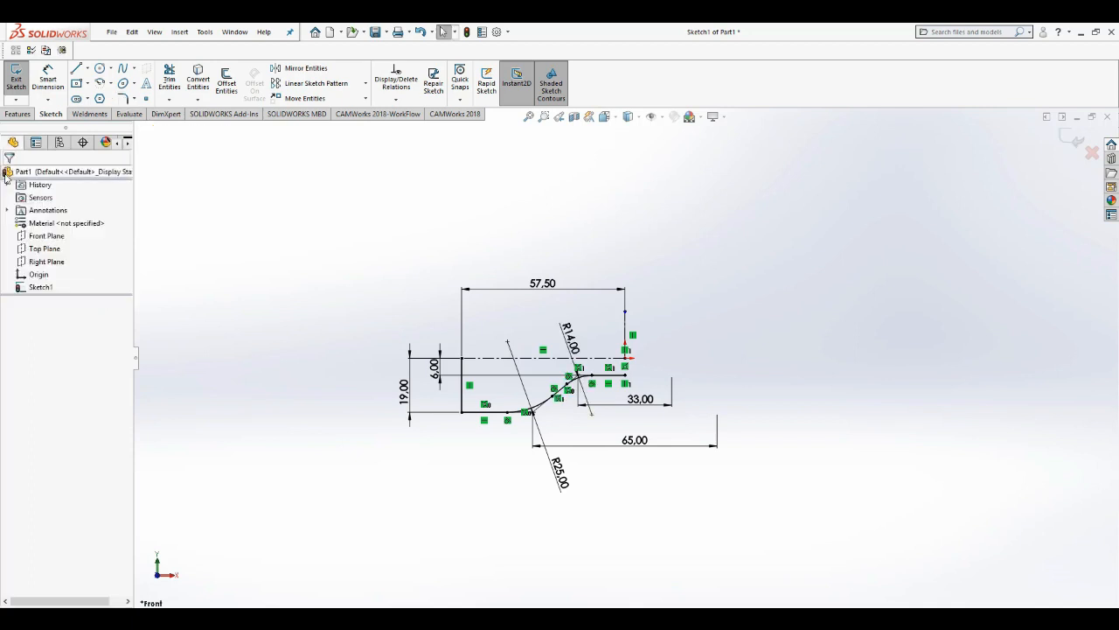
Mirror the whole profile, made up of the end line, both horizontal lines, the sloped line and both fillets, about the horizontal centerline
{"action": "scroll", "coordinate": [632, 391], "scroll_direction": "up", "scroll_amount": 1}
{"action": "scroll", "coordinate": [631, 391], "scroll_direction": "down", "scroll_amount": 1}
{"action": "scroll", "coordinate": [632, 392], "scroll_direction": "down", "scroll_amount": 2}
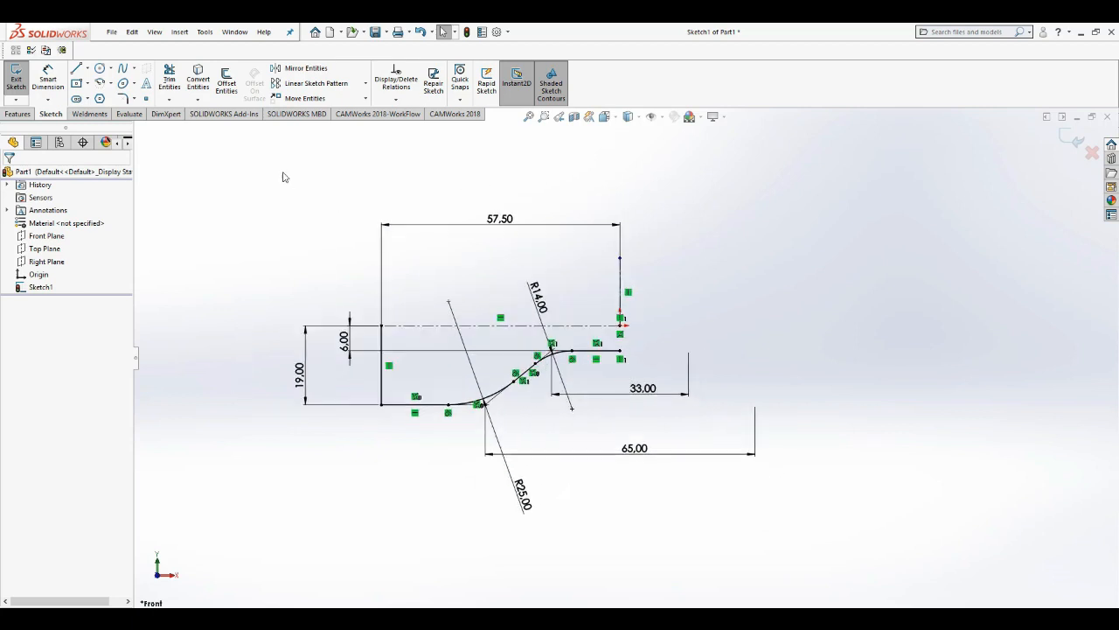
{"action": "left_click", "coordinate": [297, 68]}
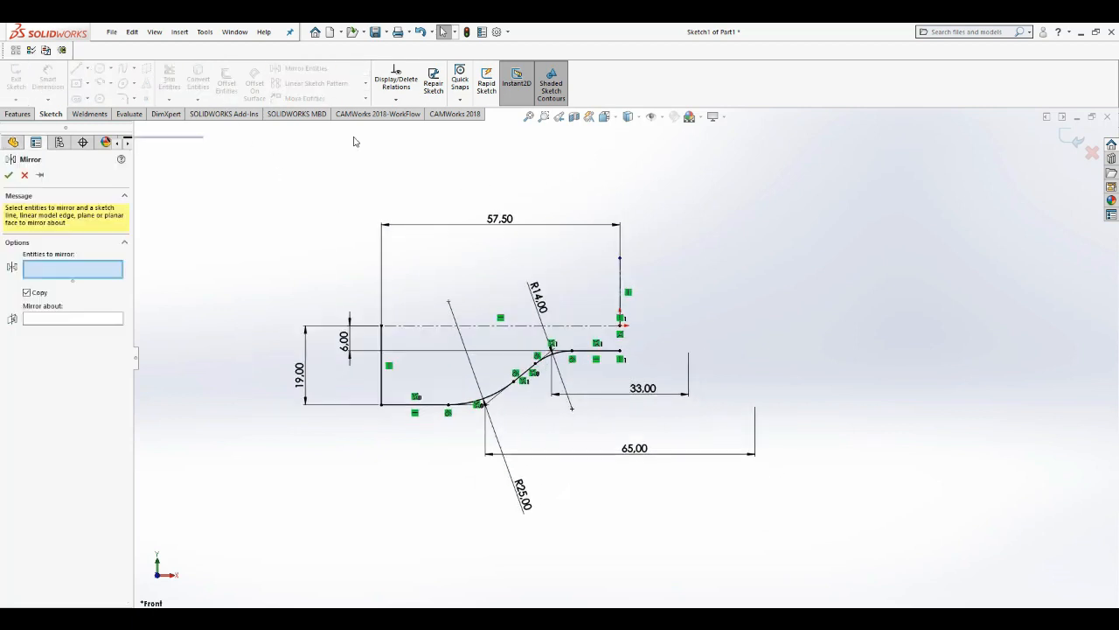
{"action": "left_click", "coordinate": [382, 367]}
{"action": "left_click", "coordinate": [433, 404]}
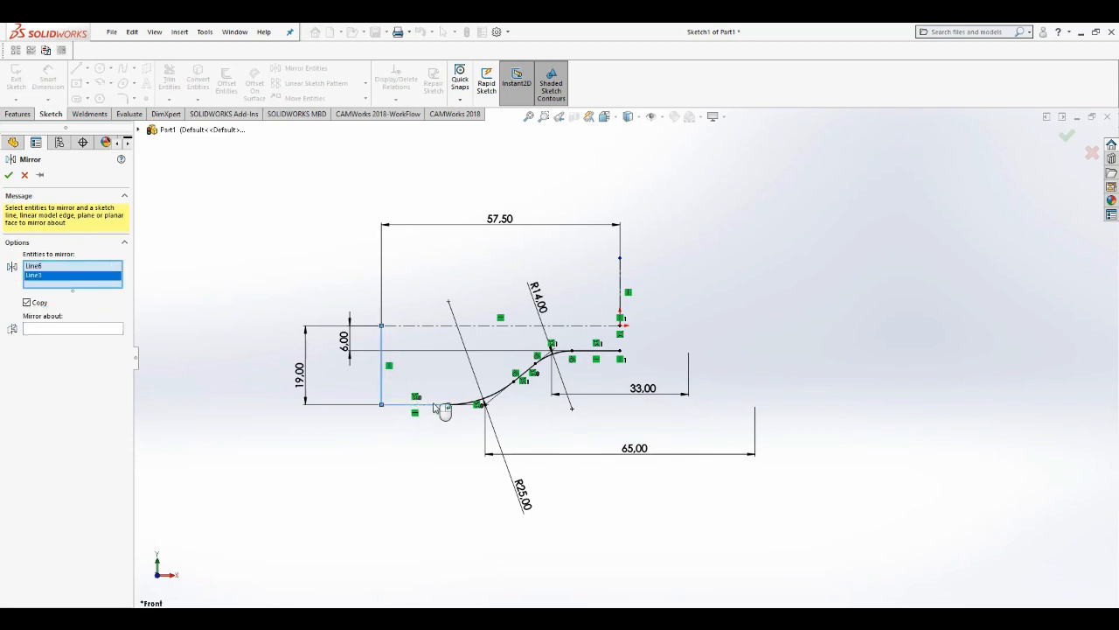
{"action": "left_click", "coordinate": [478, 401]}
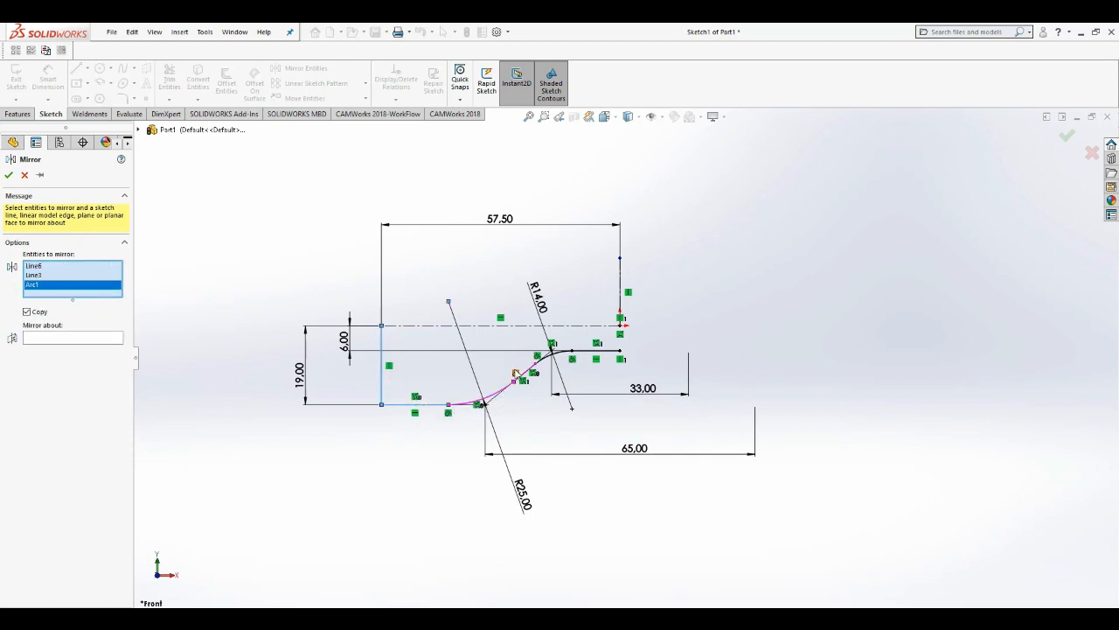
{"action": "left_click", "coordinate": [525, 376]}
{"action": "left_click", "coordinate": [544, 353]}
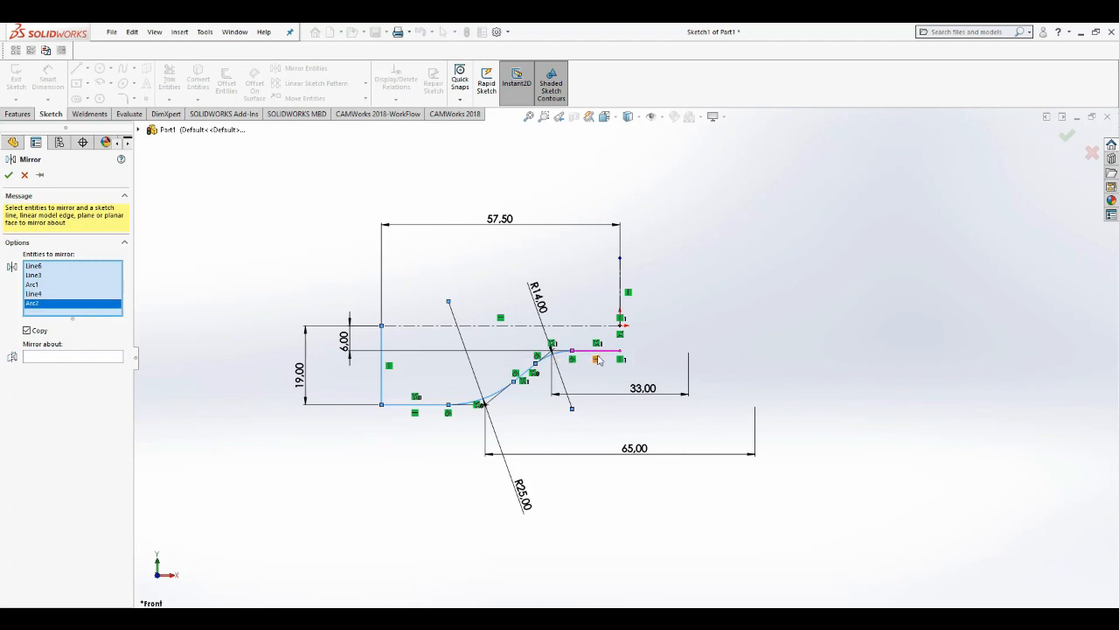
{"action": "left_click", "coordinate": [602, 352]}
{"action": "left_click", "coordinate": [101, 366]}
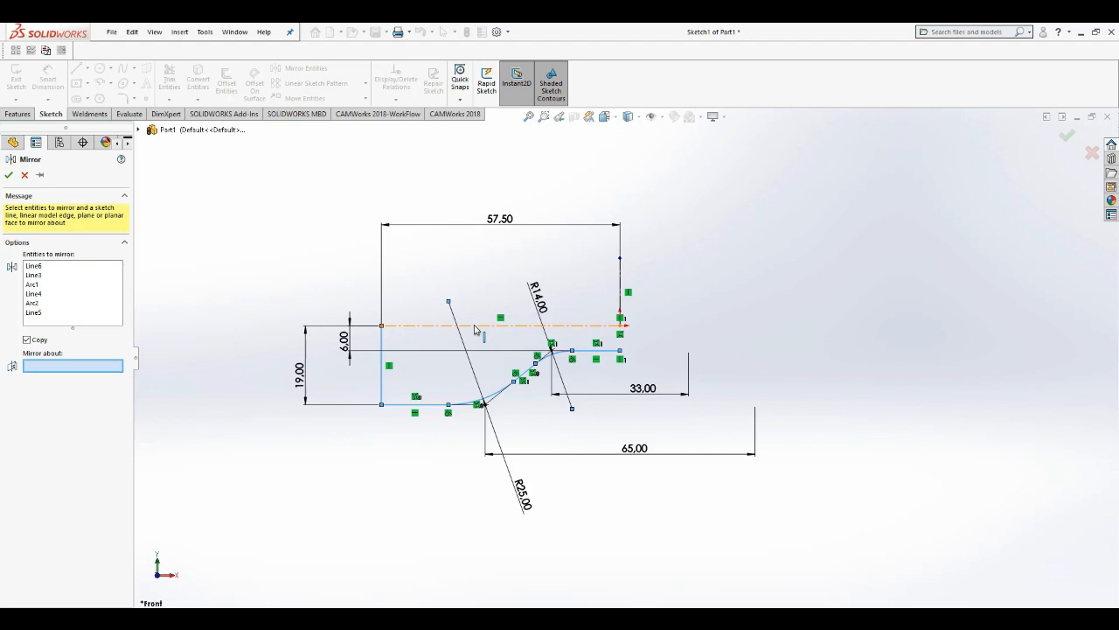
{"action": "left_click", "coordinate": [475, 325]}
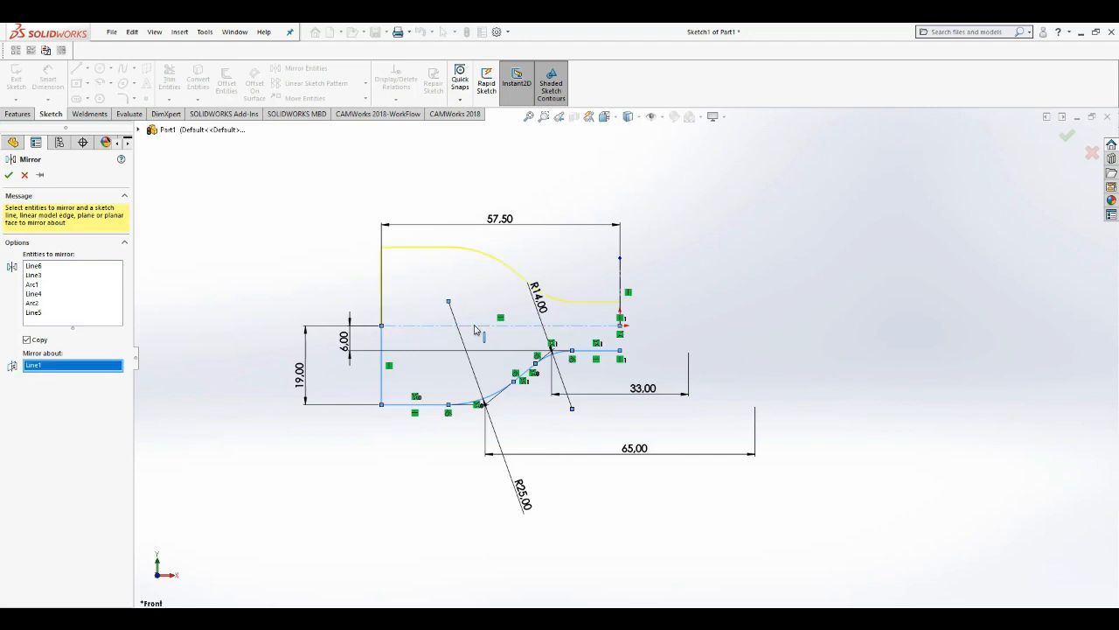
{"action": "left_click", "coordinate": [8, 175]}
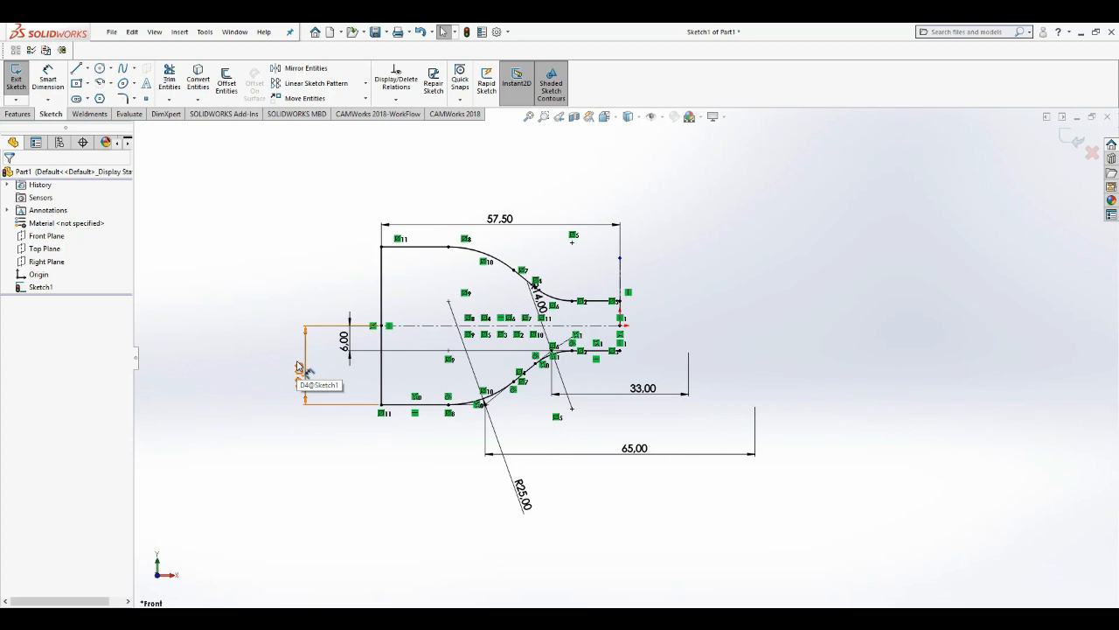
Set the distance between the horizontal centerline and the lowest horizontal line to 19/2, giving 9.5 mm
{"action": "double_click", "coordinate": [297, 366]}
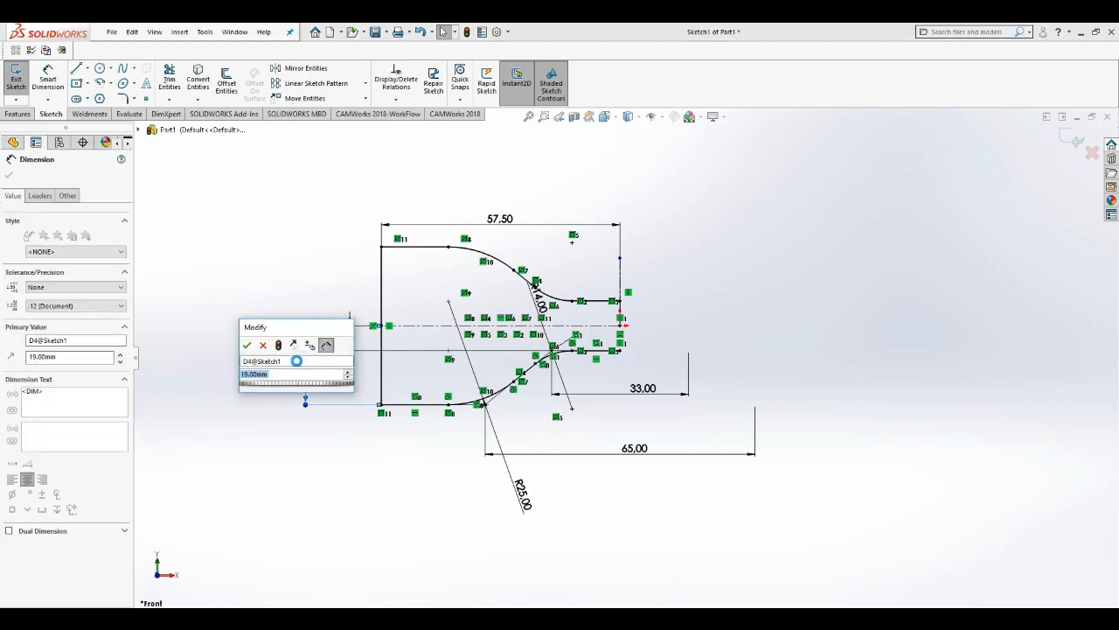
{"action": "type", "text": "19/2"}
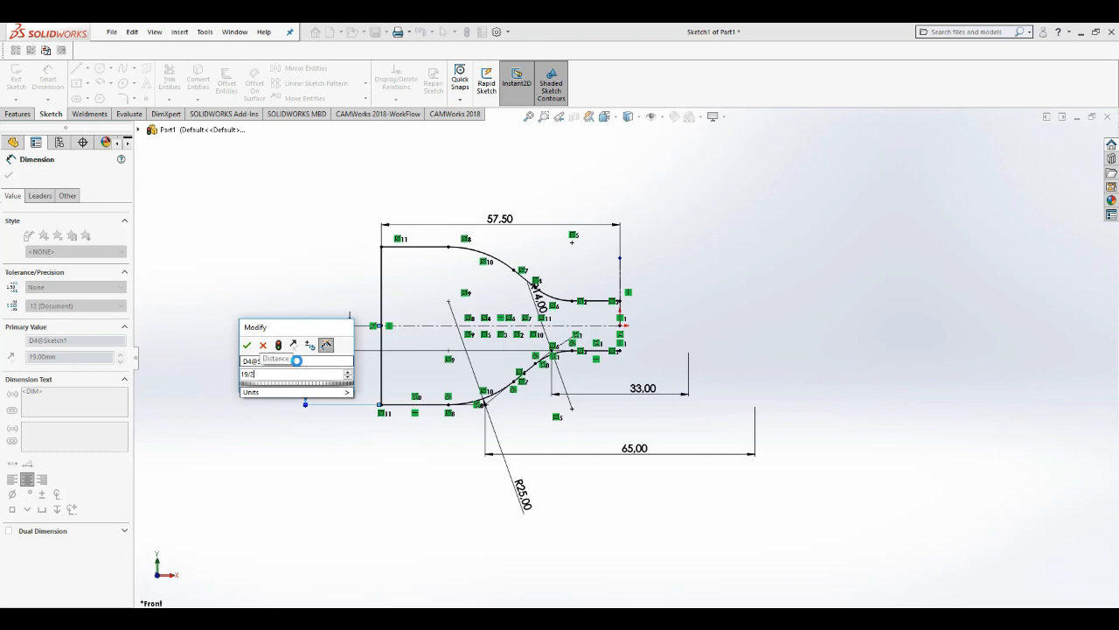
{"action": "key", "text": "Return"}
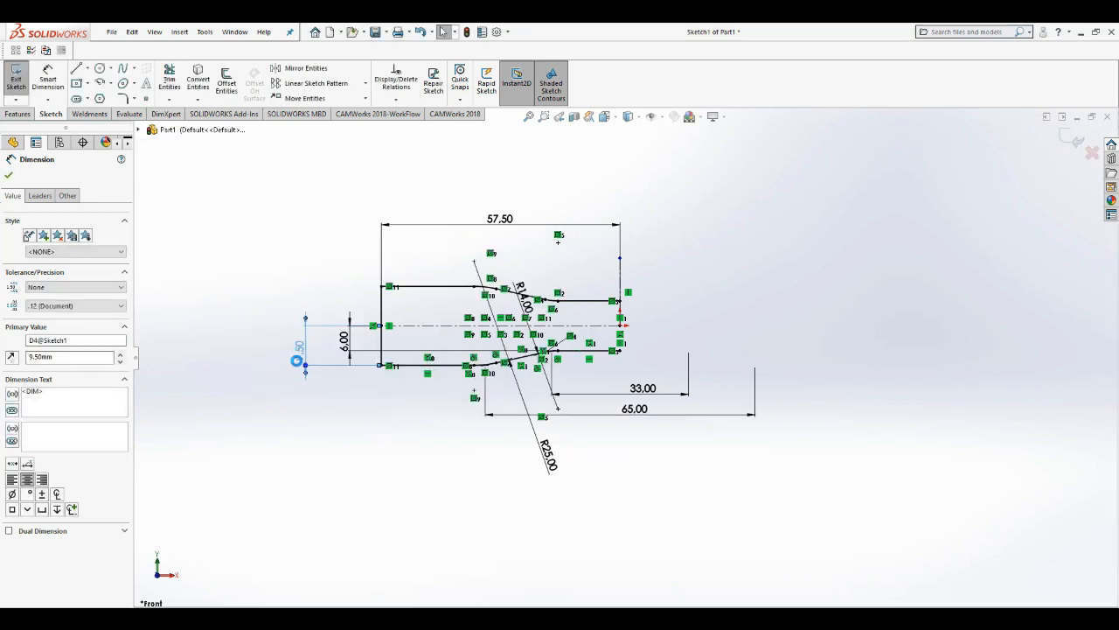
Set the distance between the horizontal centerline and the short horizontal line below the origin to 6/2, giving 3 mm
{"action": "double_click", "coordinate": [345, 340]}
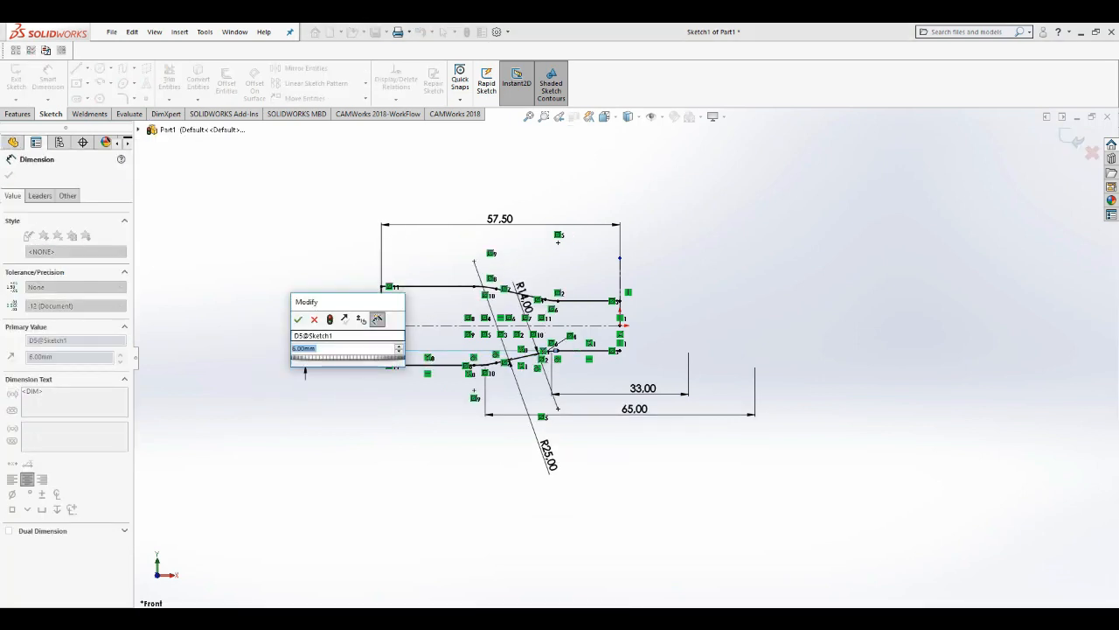
{"action": "type", "text": "67"}
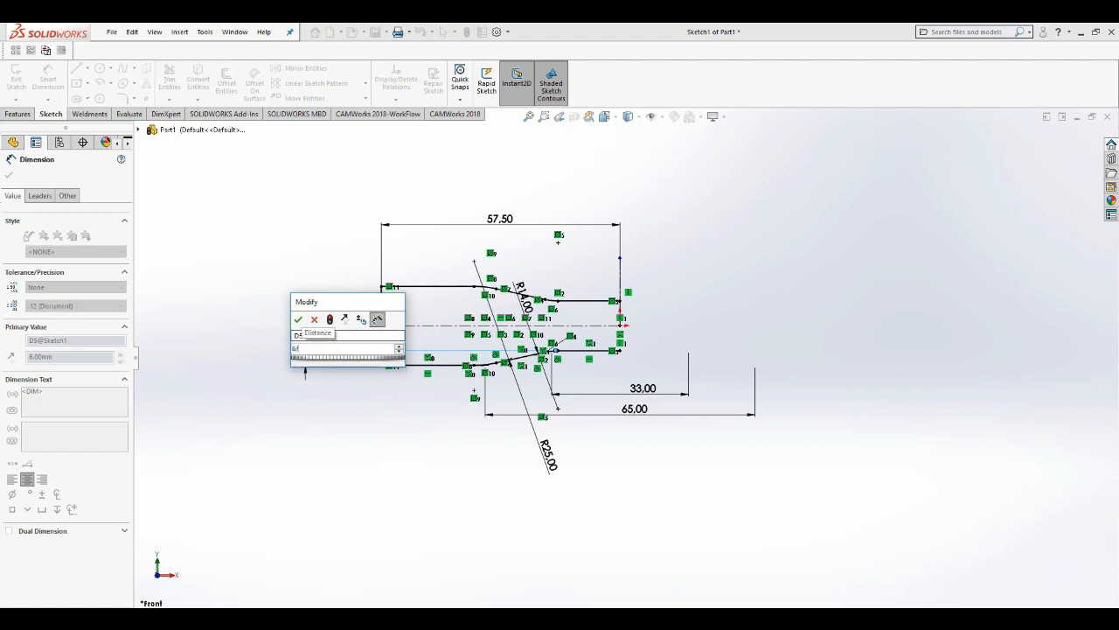
{"action": "type", "text": "2"}
{"action": "key", "text": "Return"}
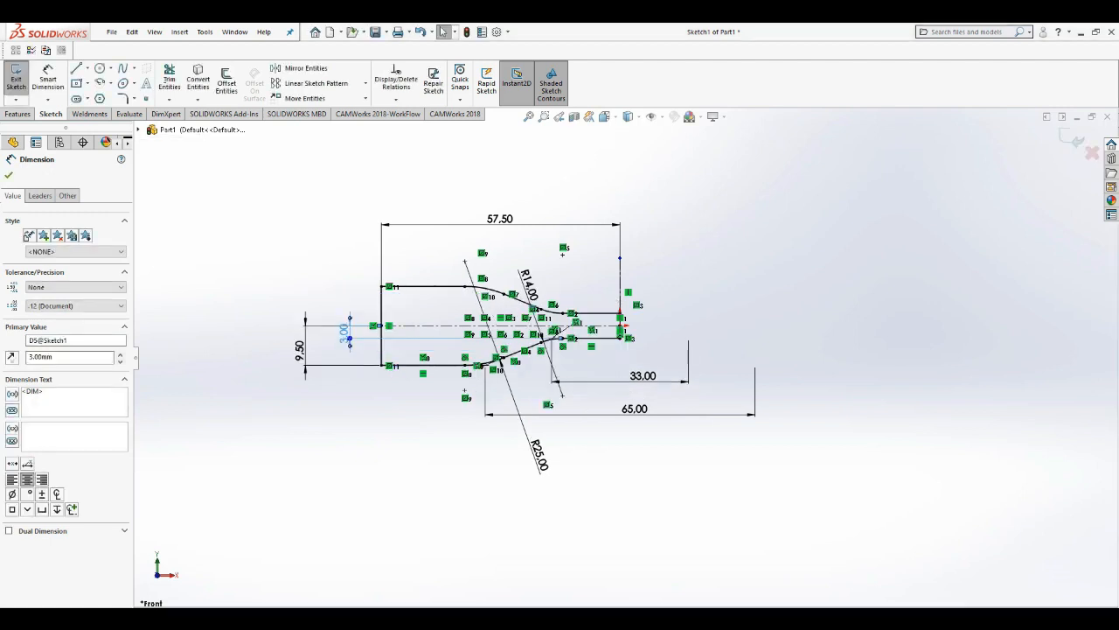
{"action": "left_click", "coordinate": [9, 175]}
Mirror the end line and all upper and lower profile lines and fillet arcs about the vertical centerline through the origin
{"action": "scroll", "coordinate": [612, 341], "scroll_direction": "up", "scroll_amount": 3}
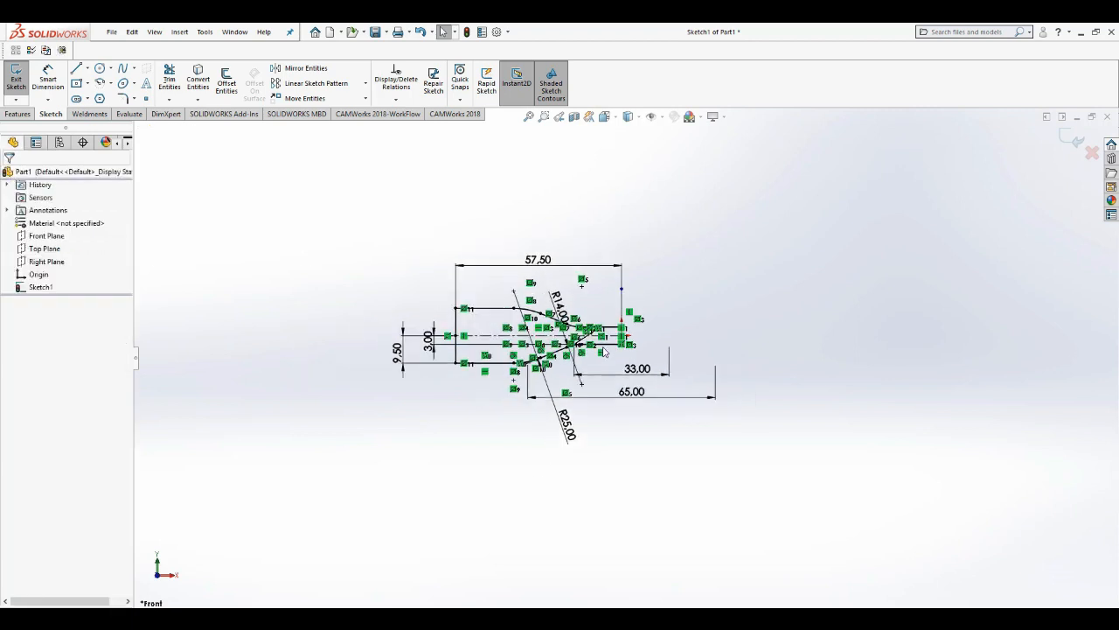
{"action": "scroll", "coordinate": [622, 340], "scroll_direction": "down", "scroll_amount": 8}
{"action": "scroll", "coordinate": [623, 340], "scroll_direction": "up", "scroll_amount": 2}
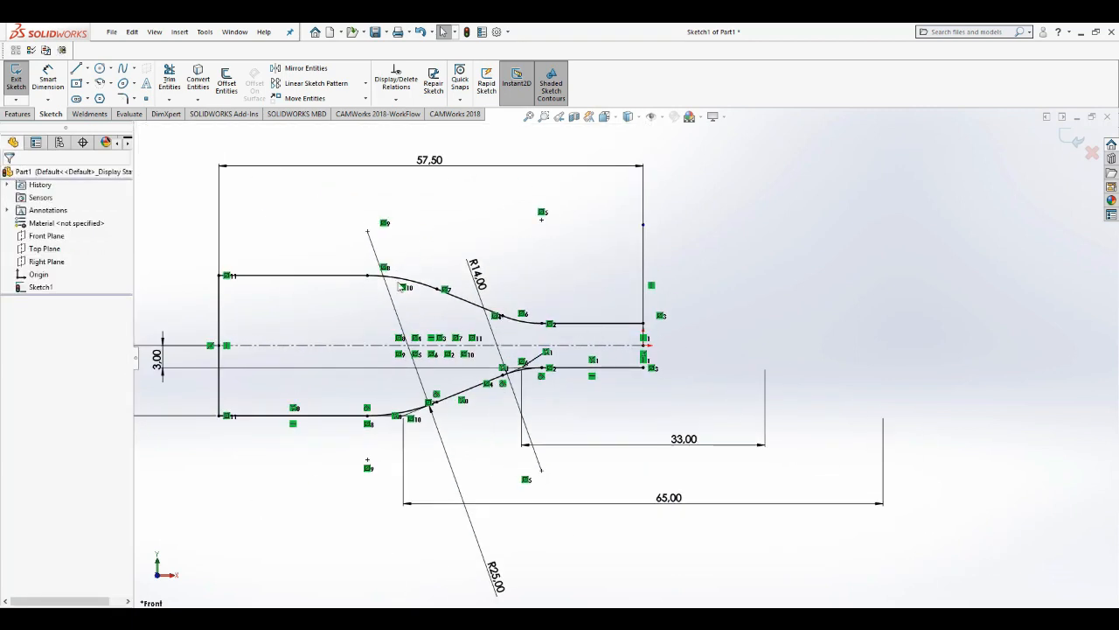
{"action": "left_click", "coordinate": [298, 69]}
{"action": "left_click", "coordinate": [221, 313]}
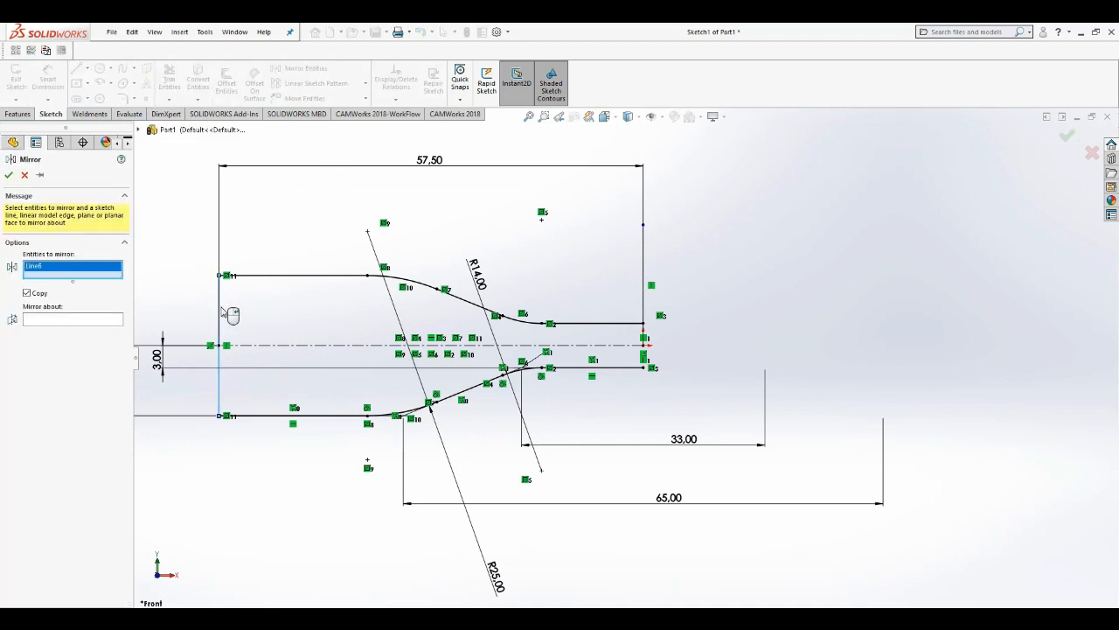
{"action": "left_click", "coordinate": [359, 276]}
{"action": "left_click", "coordinate": [427, 285]}
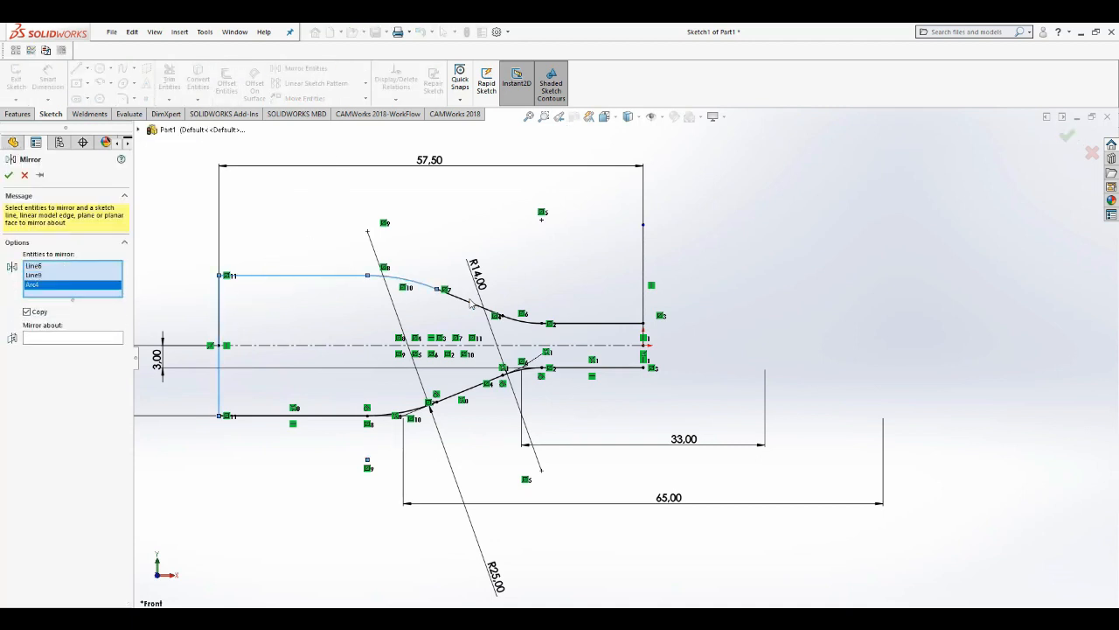
{"action": "left_click", "coordinate": [470, 302]}
{"action": "left_click", "coordinate": [525, 321]}
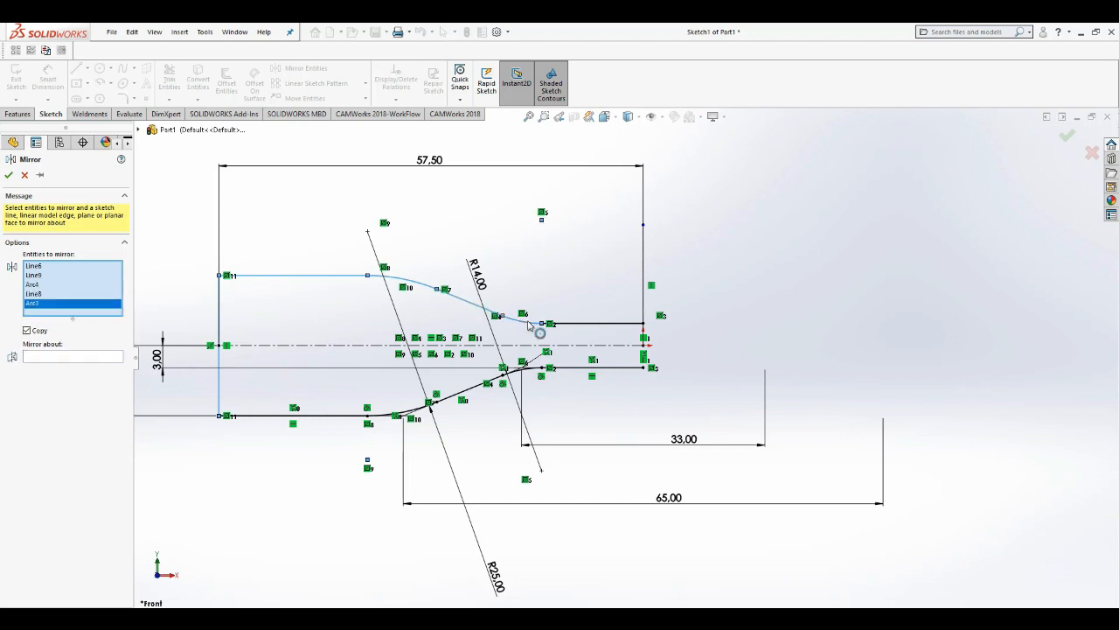
{"action": "left_click", "coordinate": [584, 325]}
{"action": "left_click", "coordinate": [587, 367]}
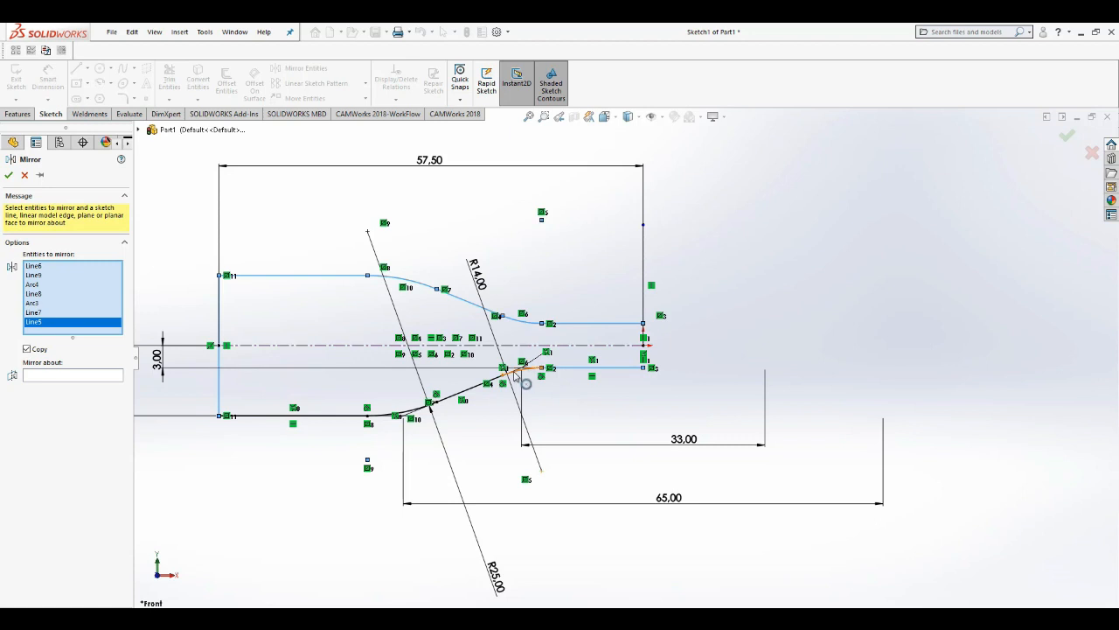
{"action": "left_click", "coordinate": [507, 374]}
{"action": "left_click", "coordinate": [476, 391]}
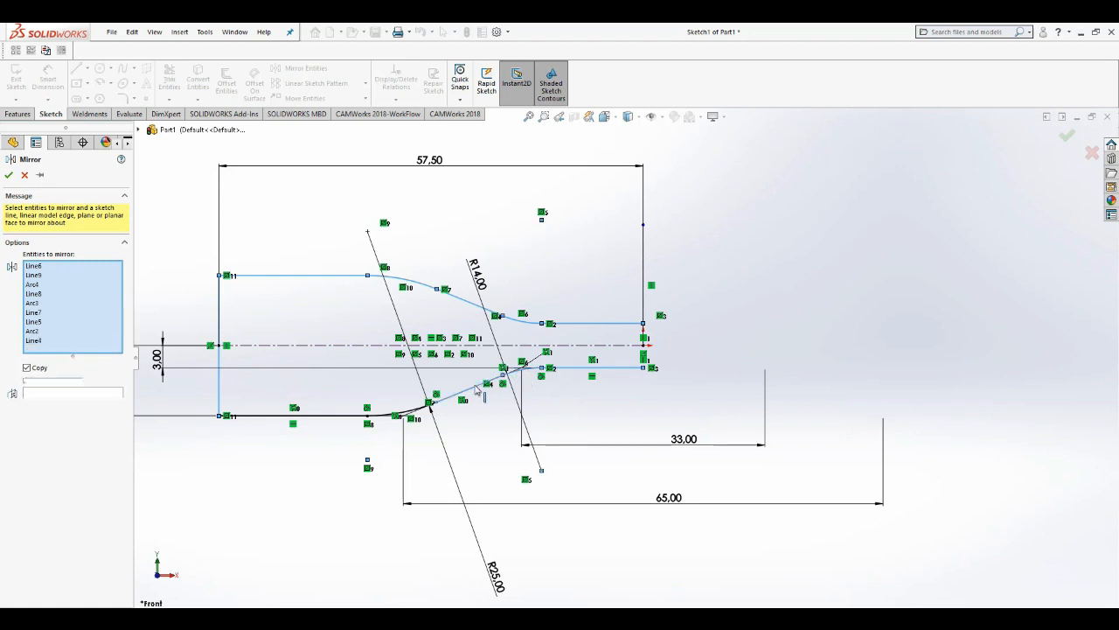
{"action": "left_click", "coordinate": [412, 417]}
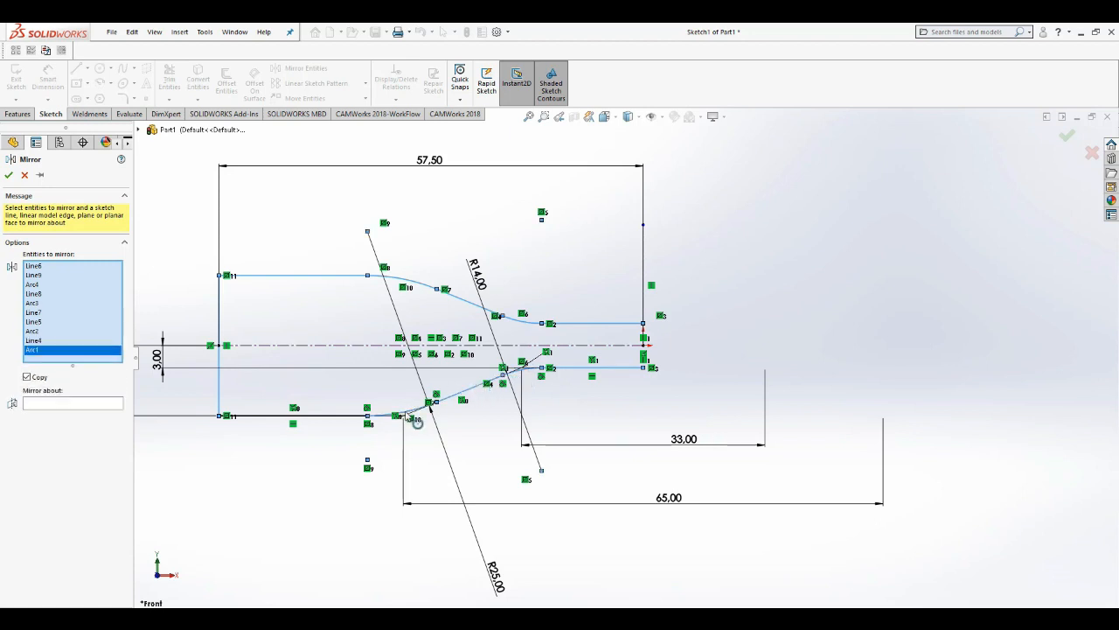
{"action": "left_click", "coordinate": [333, 416]}
{"action": "left_click", "coordinate": [88, 413]}
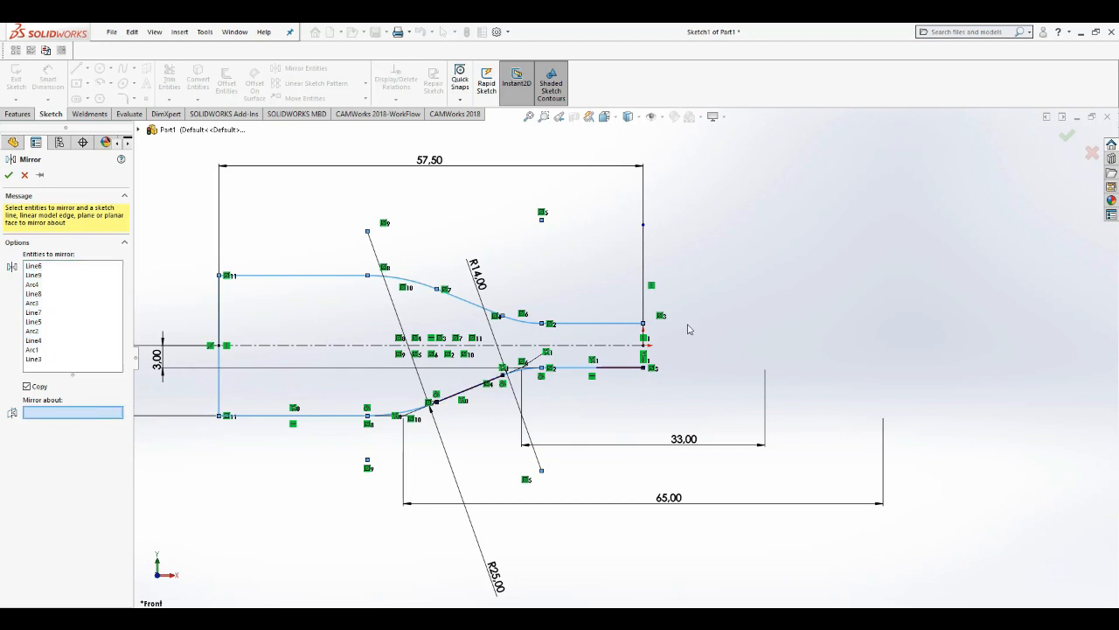
{"action": "scroll", "coordinate": [644, 339], "scroll_direction": "up", "scroll_amount": 2}
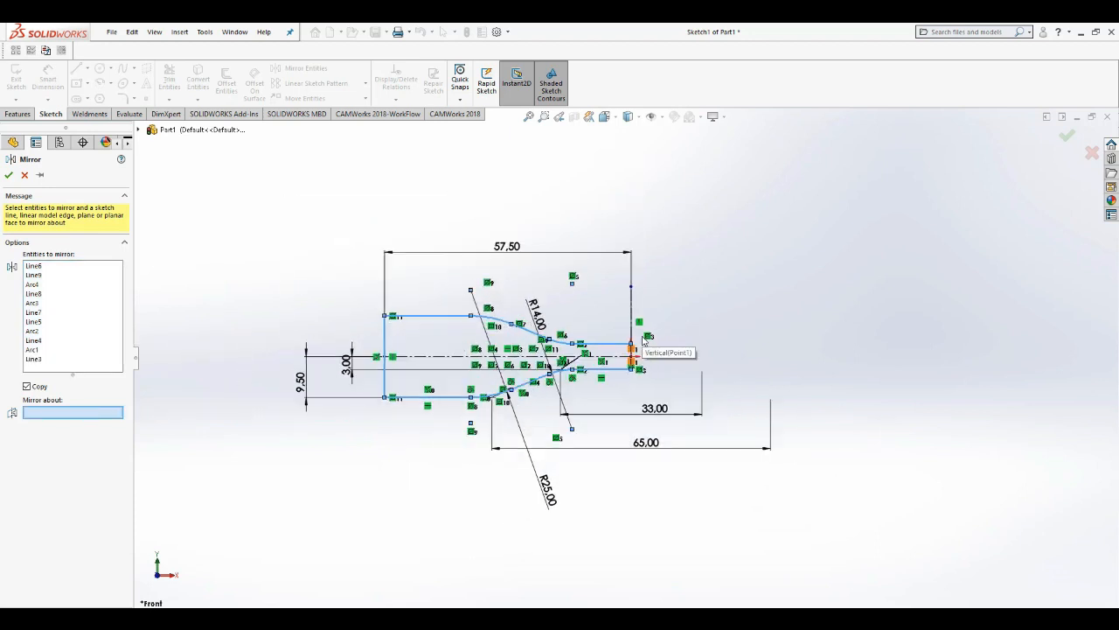
{"action": "scroll", "coordinate": [643, 340], "scroll_direction": "down", "scroll_amount": 5}
{"action": "scroll", "coordinate": [604, 383], "scroll_direction": "down", "scroll_amount": 2}
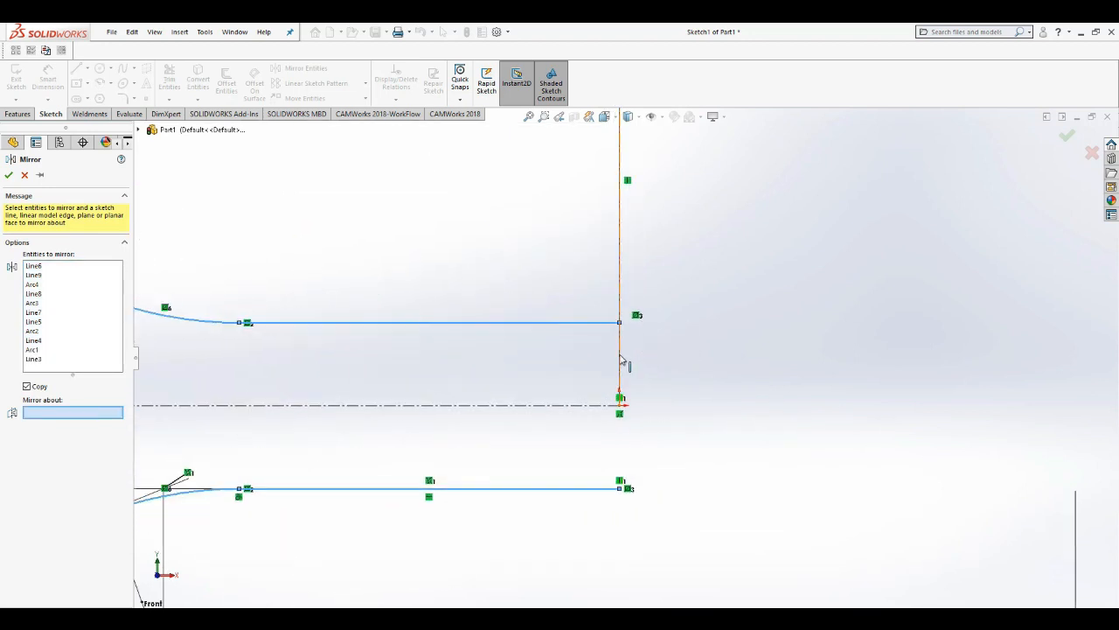
{"action": "left_click", "coordinate": [619, 359]}
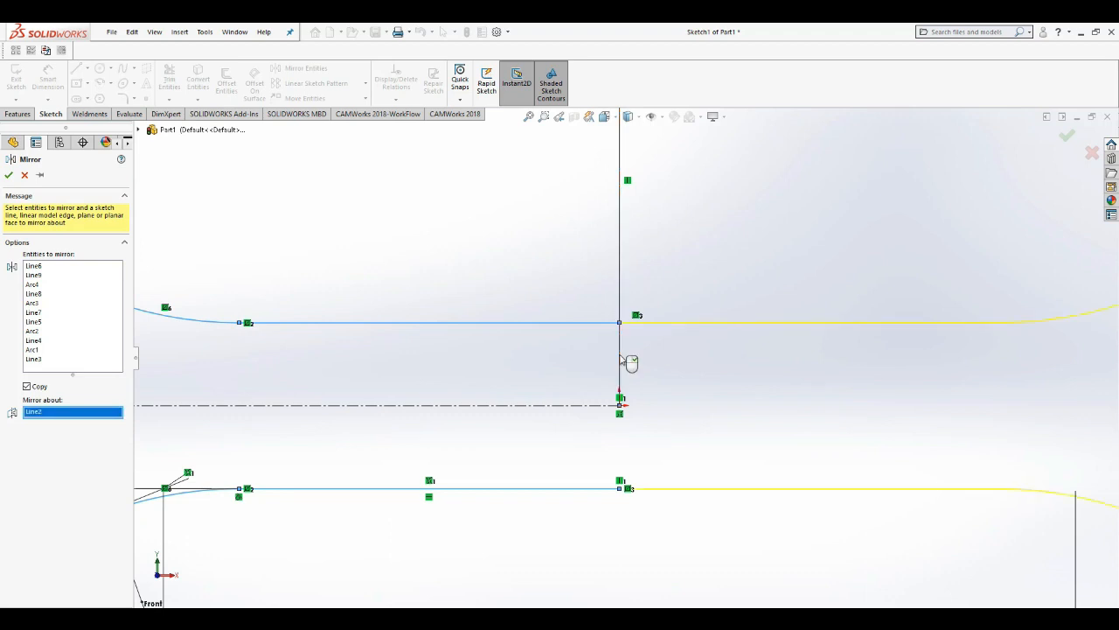
{"action": "scroll", "coordinate": [624, 359], "scroll_direction": "up", "scroll_amount": 4}
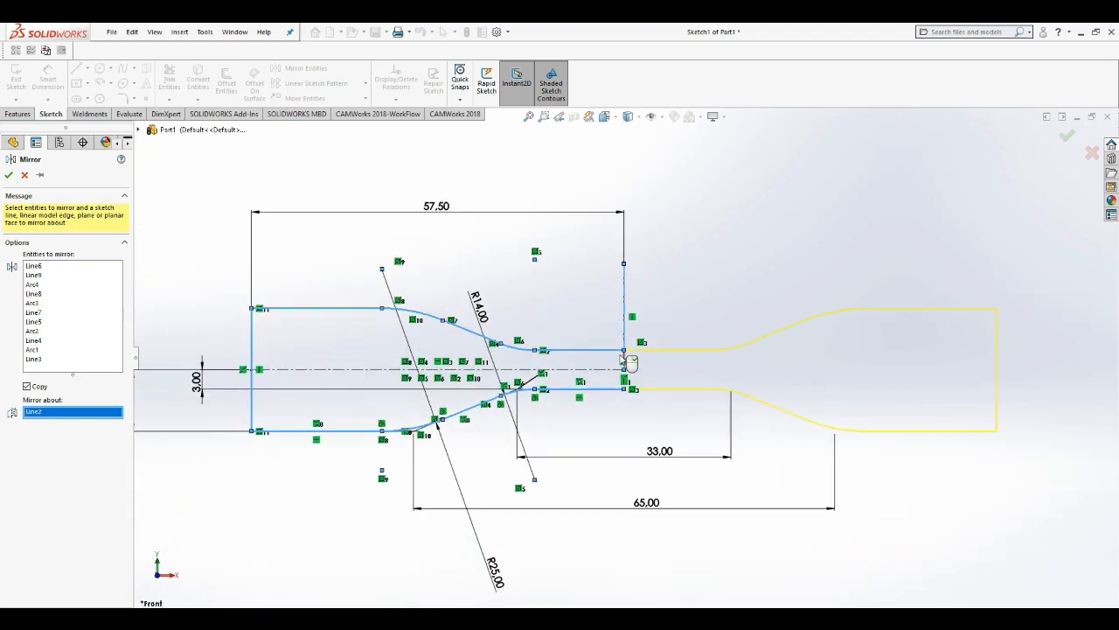
{"action": "scroll", "coordinate": [624, 360], "scroll_direction": "up", "scroll_amount": 1}
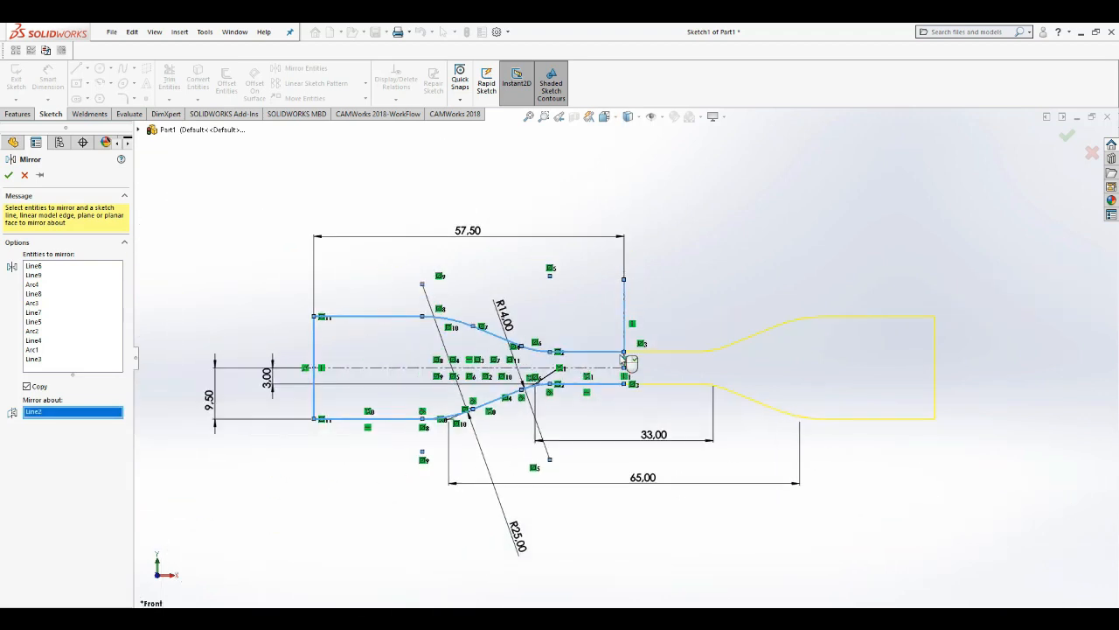
{"action": "left_click", "coordinate": [9, 175]}
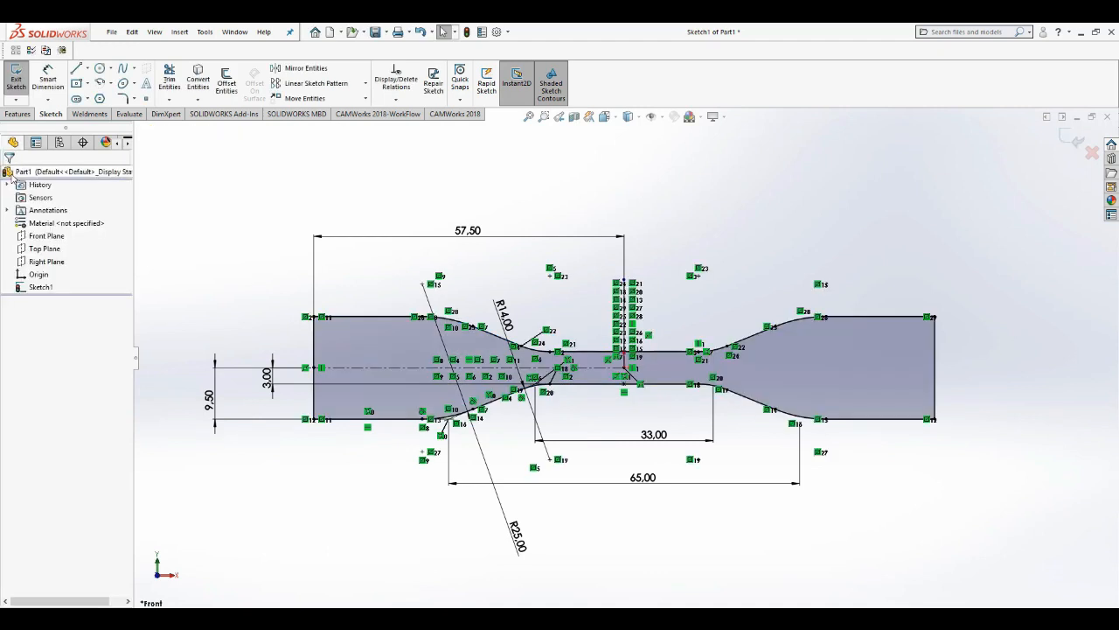
Close the sketch and extrude its closed profile contour as a blind boss 4 mm deep
{"action": "left_click", "coordinate": [18, 85]}
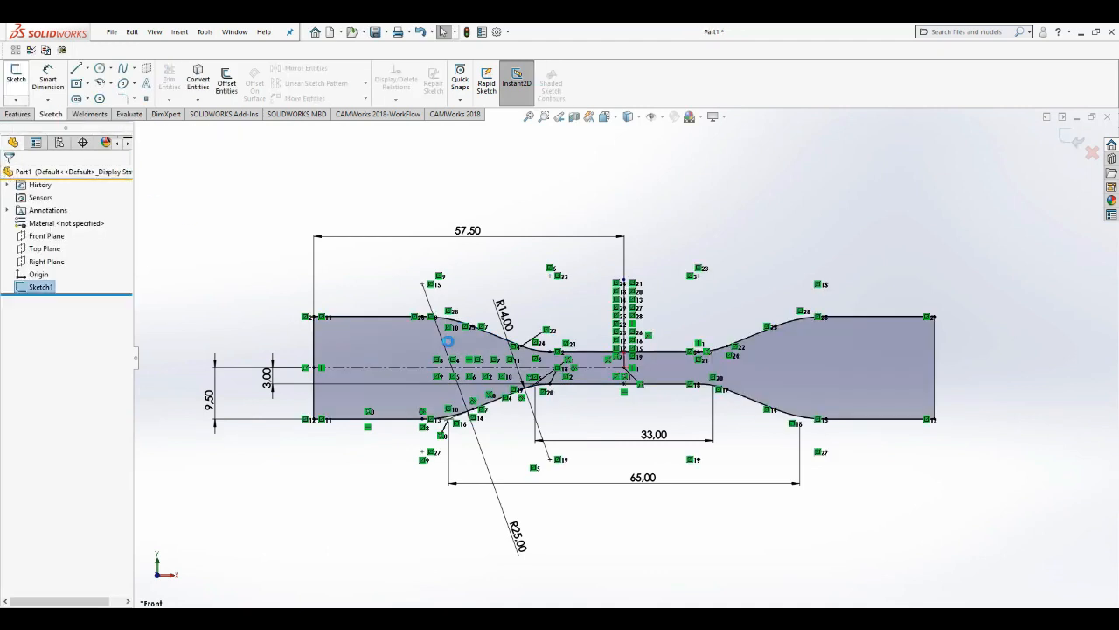
{"action": "left_click", "coordinate": [578, 302]}
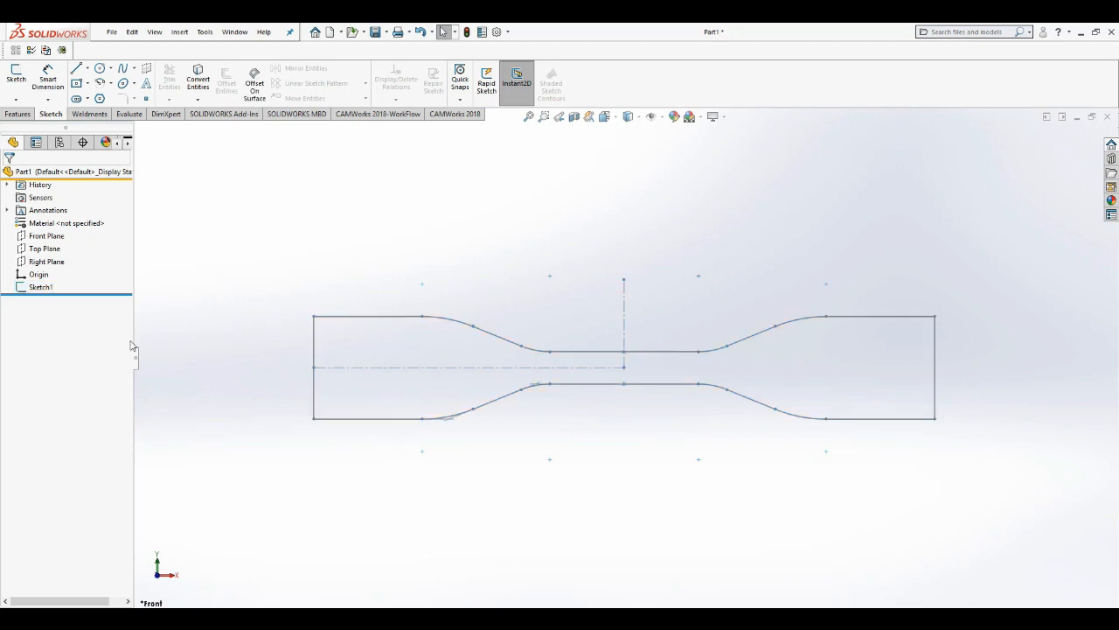
{"action": "left_click", "coordinate": [18, 114]}
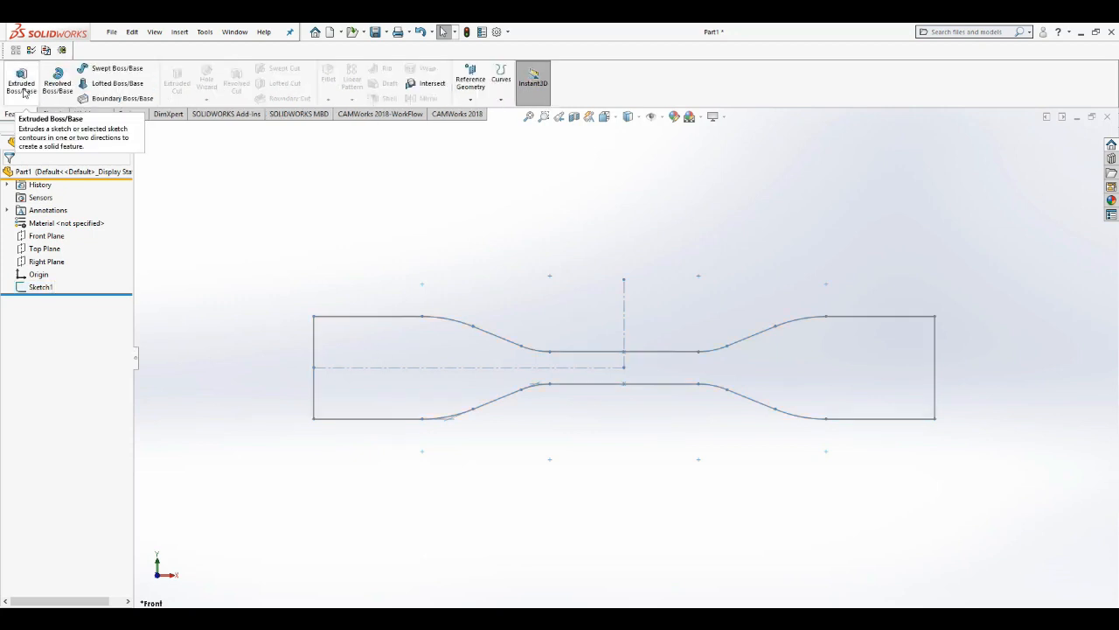
{"action": "left_click", "coordinate": [21, 79]}
{"action": "left_click", "coordinate": [461, 418]}
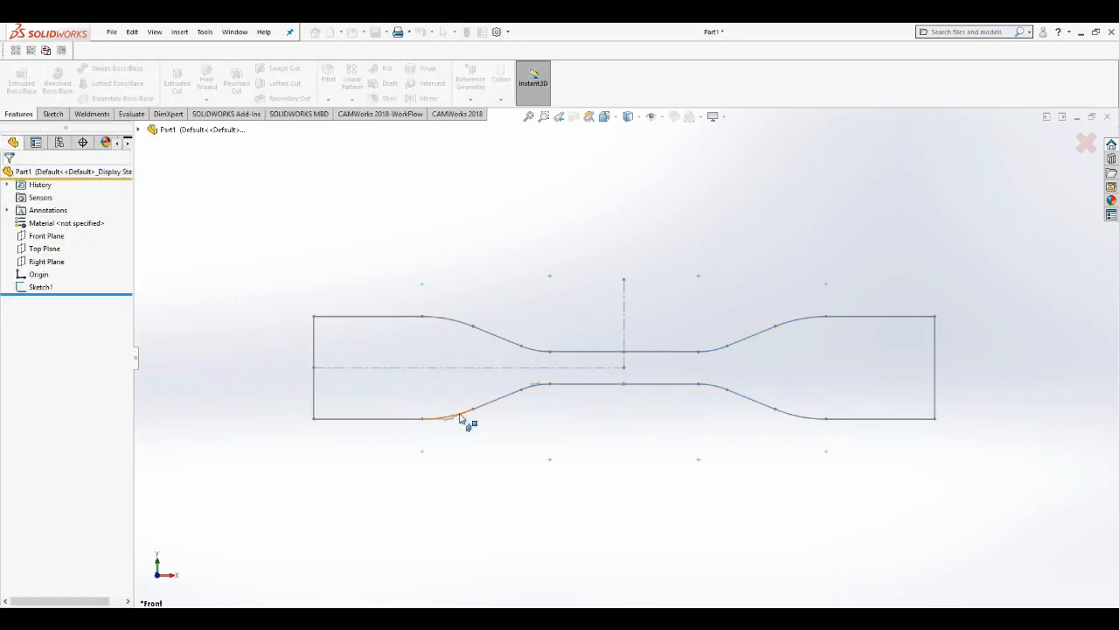
{"action": "left_click", "coordinate": [460, 418]}
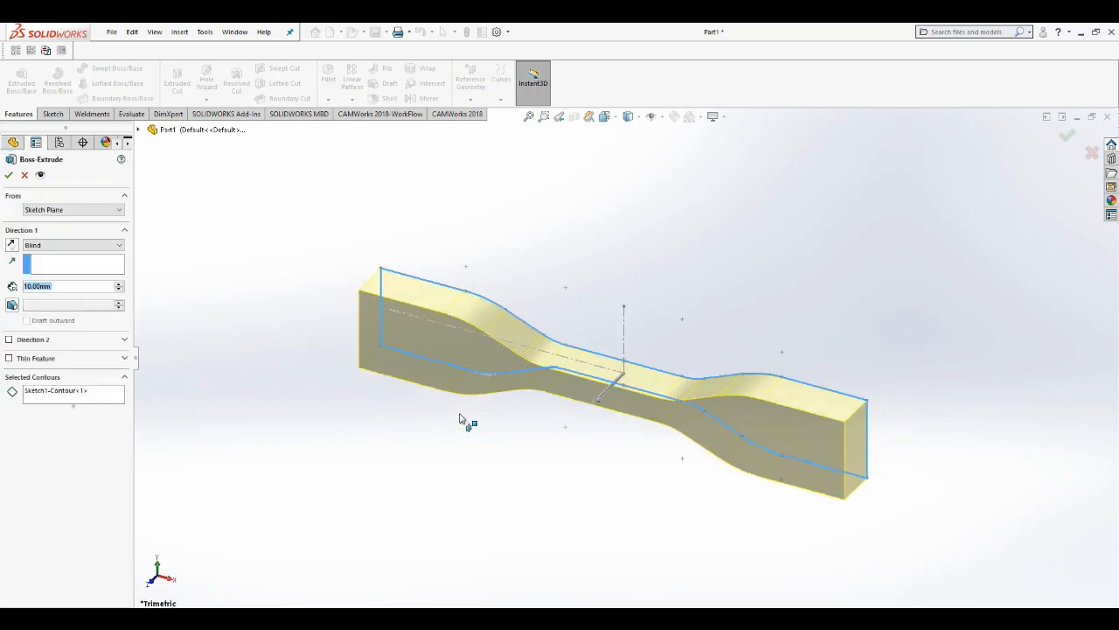
{"action": "type", "text": "4"}
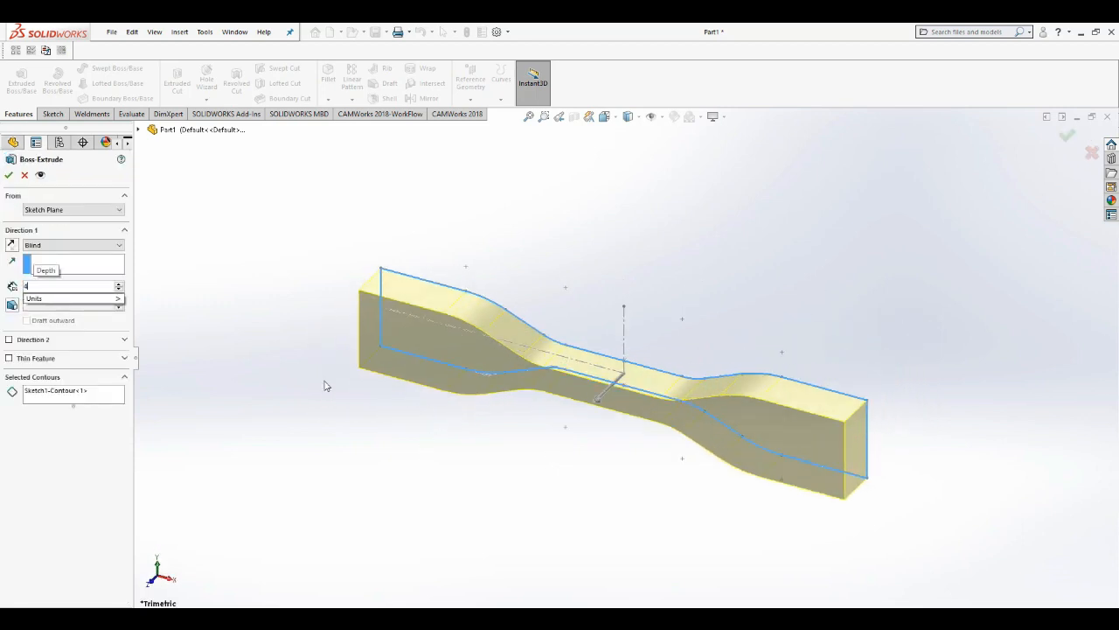
{"action": "key", "text": "Return"}
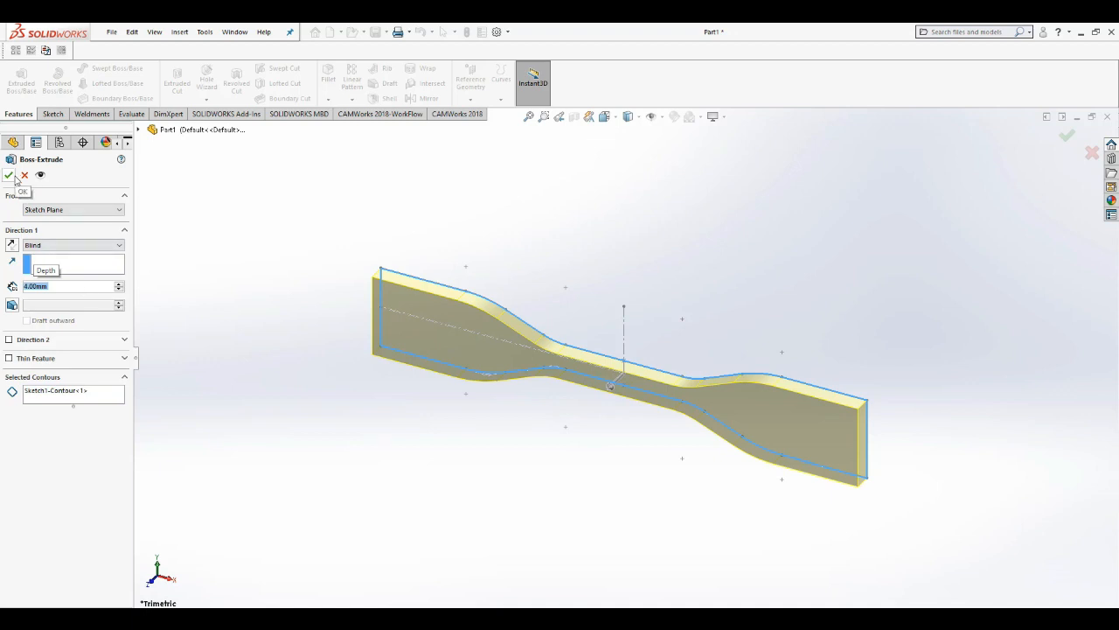
{"action": "left_click", "coordinate": [15, 180]}
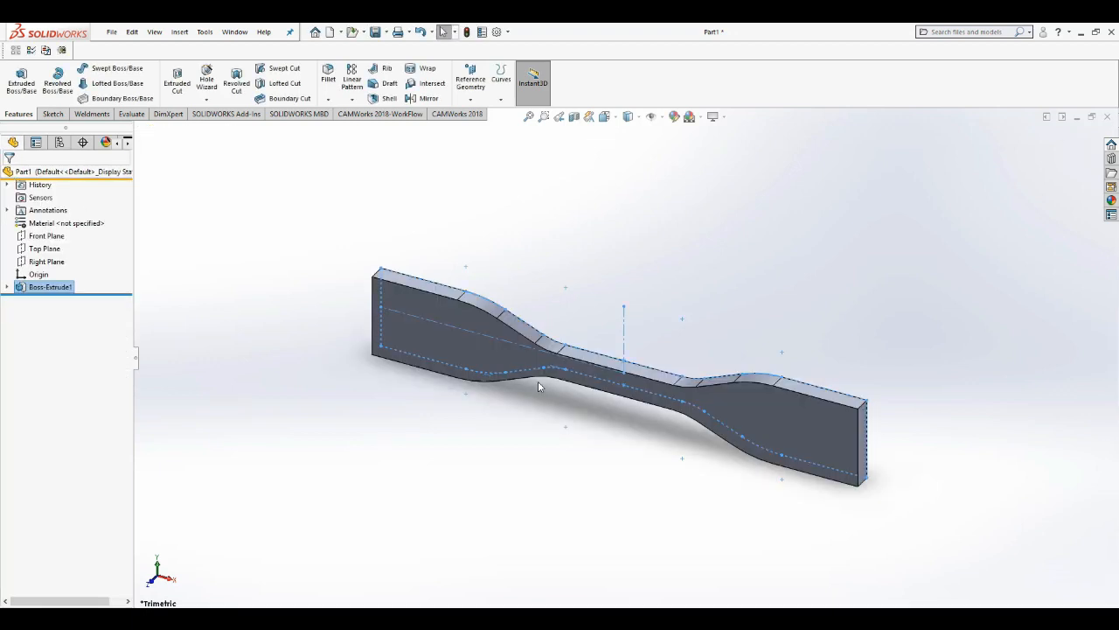
{"action": "scroll", "coordinate": [551, 403], "scroll_direction": "up", "scroll_amount": 2}
{"action": "left_click", "coordinate": [573, 399]}
{"action": "scroll", "coordinate": [577, 395], "scroll_direction": "down", "scroll_amount": 1}
{"action": "scroll", "coordinate": [592, 376], "scroll_direction": "up", "scroll_amount": 2}
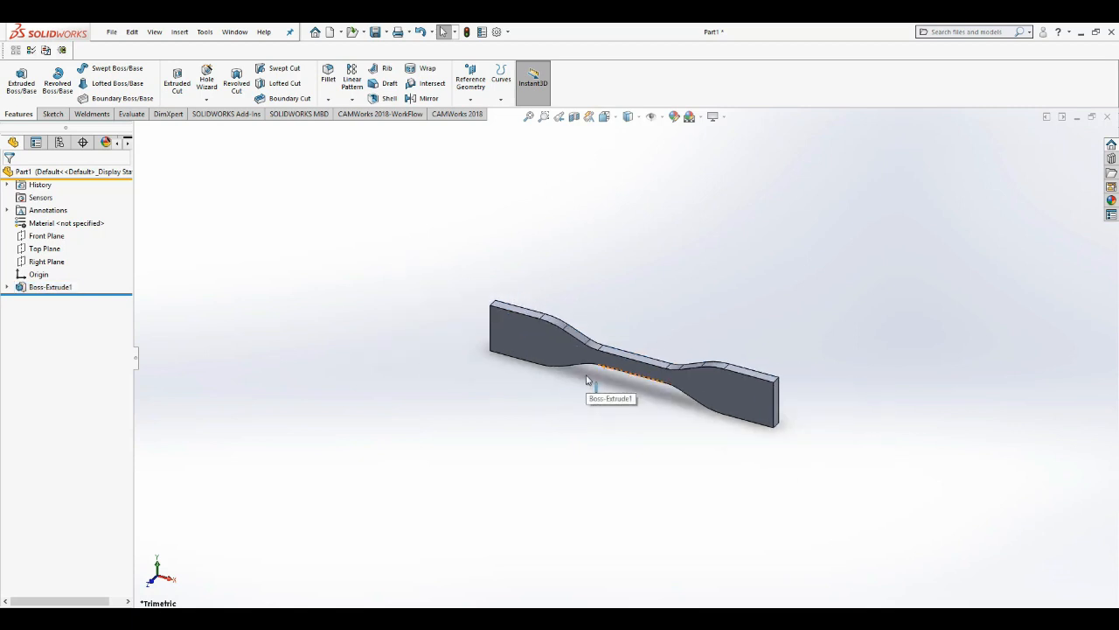
{"action": "scroll", "coordinate": [602, 403], "scroll_direction": "down", "scroll_amount": 1}
{"action": "middle_click_drag", "start_coordinate": [572, 412], "coordinate": [665, 359]}
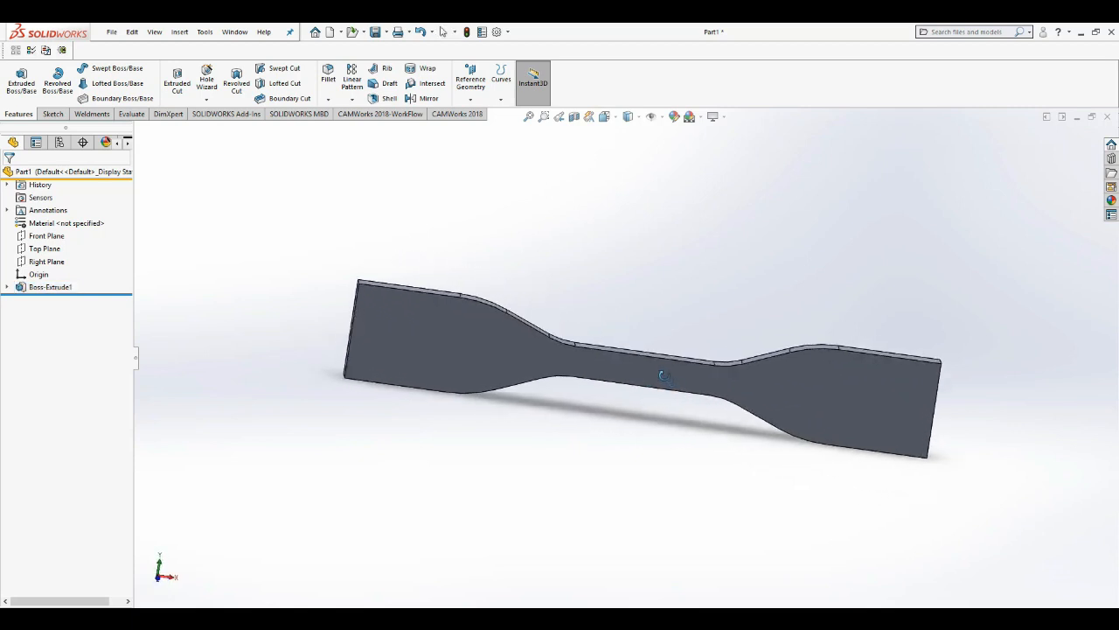
Assign the PVC Rigid material from the Plastics category of SOLIDWORKS Materials to the part
{"action": "right_click", "coordinate": [61, 225]}
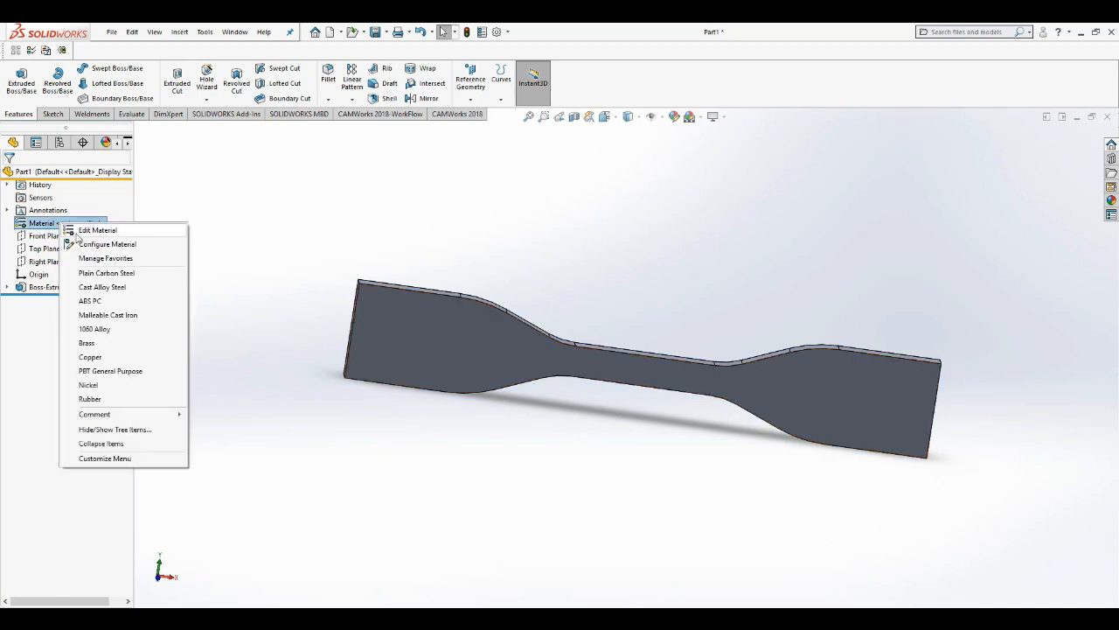
{"action": "left_click", "coordinate": [77, 233]}
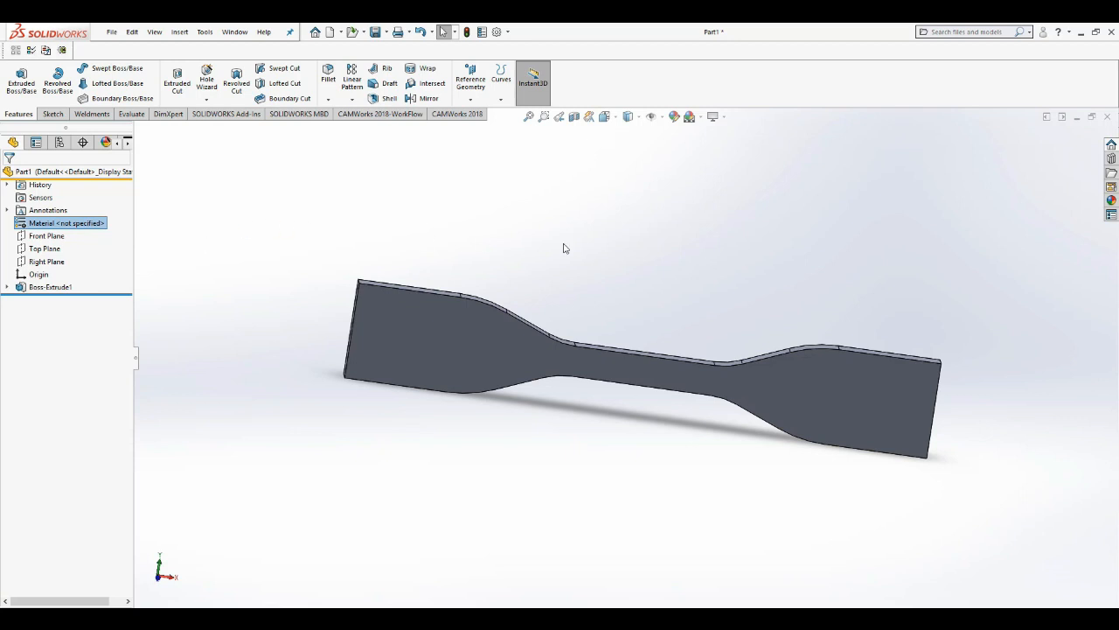
{"action": "left_click", "coordinate": [354, 194]}
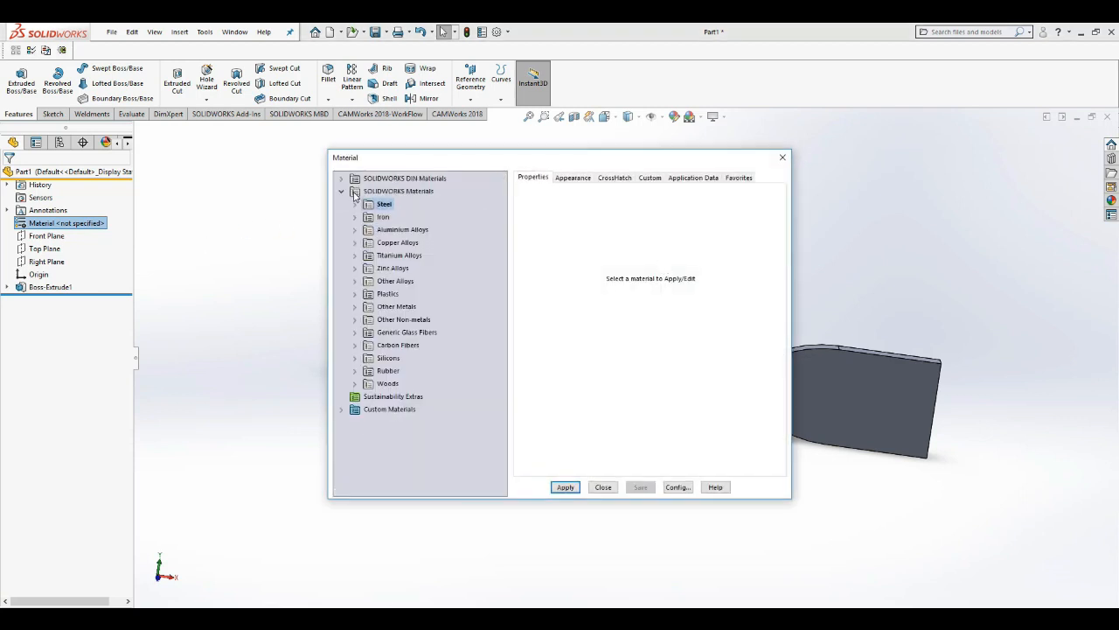
{"action": "left_click", "coordinate": [355, 294]}
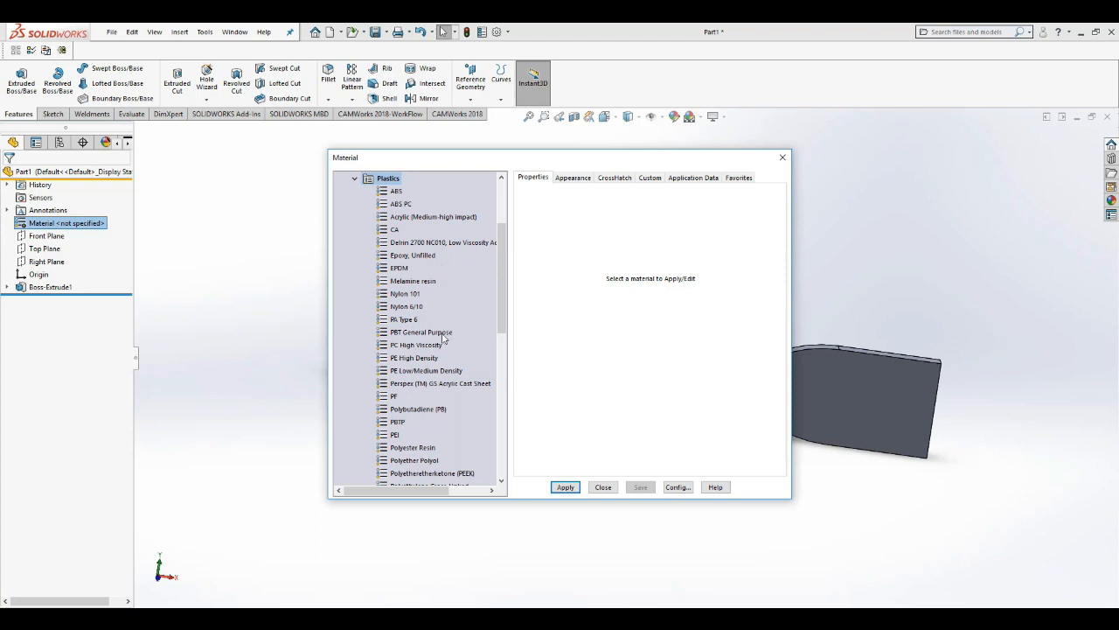
{"action": "scroll", "coordinate": [442, 348], "scroll_direction": "down", "scroll_amount": 6}
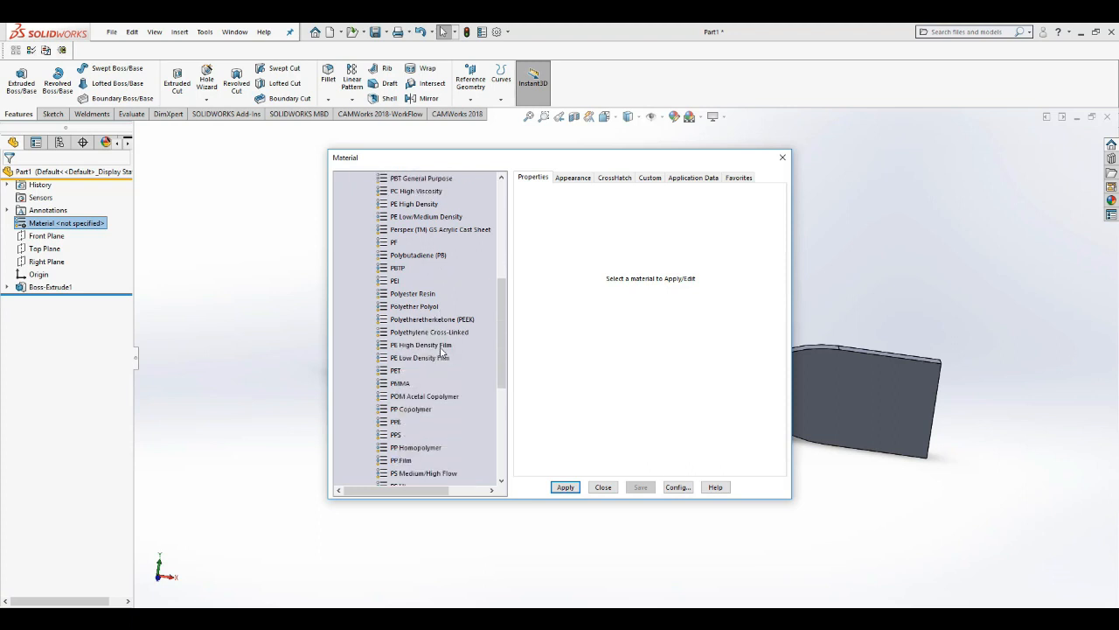
{"action": "scroll", "coordinate": [442, 353], "scroll_direction": "down", "scroll_amount": 1}
{"action": "scroll", "coordinate": [442, 341], "scroll_direction": "down", "scroll_amount": 1}
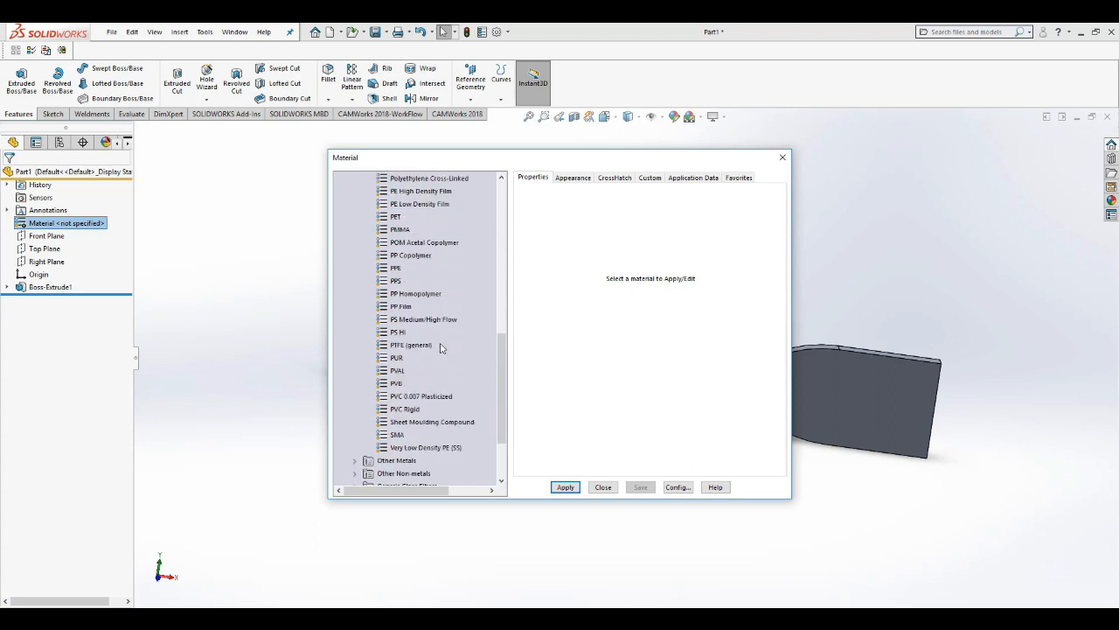
{"action": "left_click", "coordinate": [407, 410]}
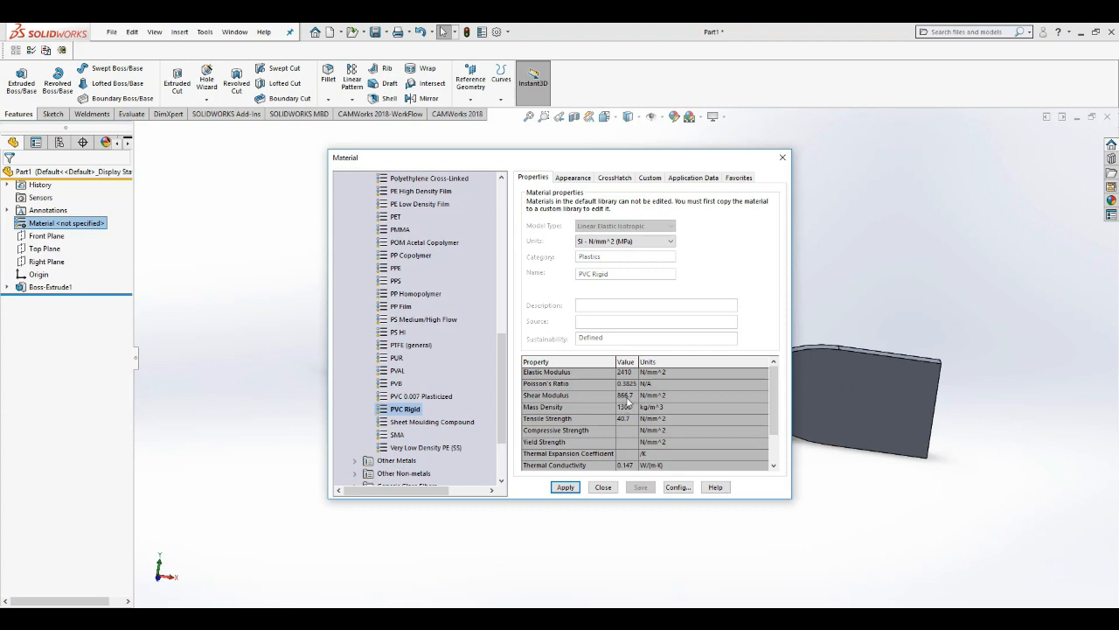
{"action": "left_click", "coordinate": [565, 487]}
{"action": "left_click", "coordinate": [565, 487]}
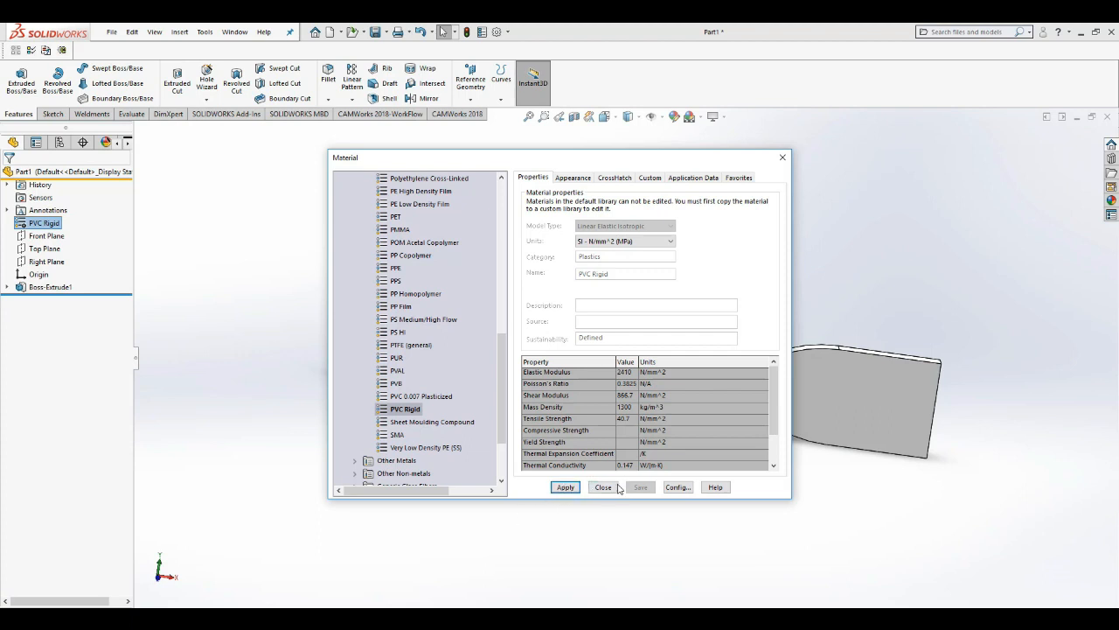
{"action": "left_click", "coordinate": [604, 487]}
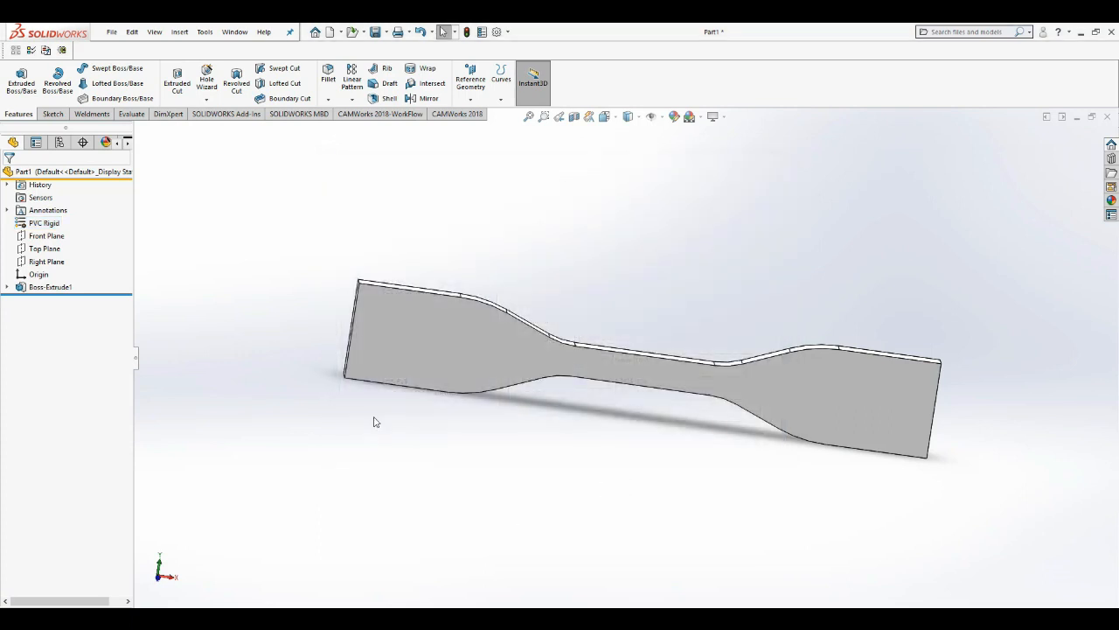
Enable the SOLIDWORKS Simulation add-in and create a nonlinear static study with the default name
{"action": "left_click", "coordinate": [226, 114]}
{"action": "left_click", "coordinate": [286, 80]}
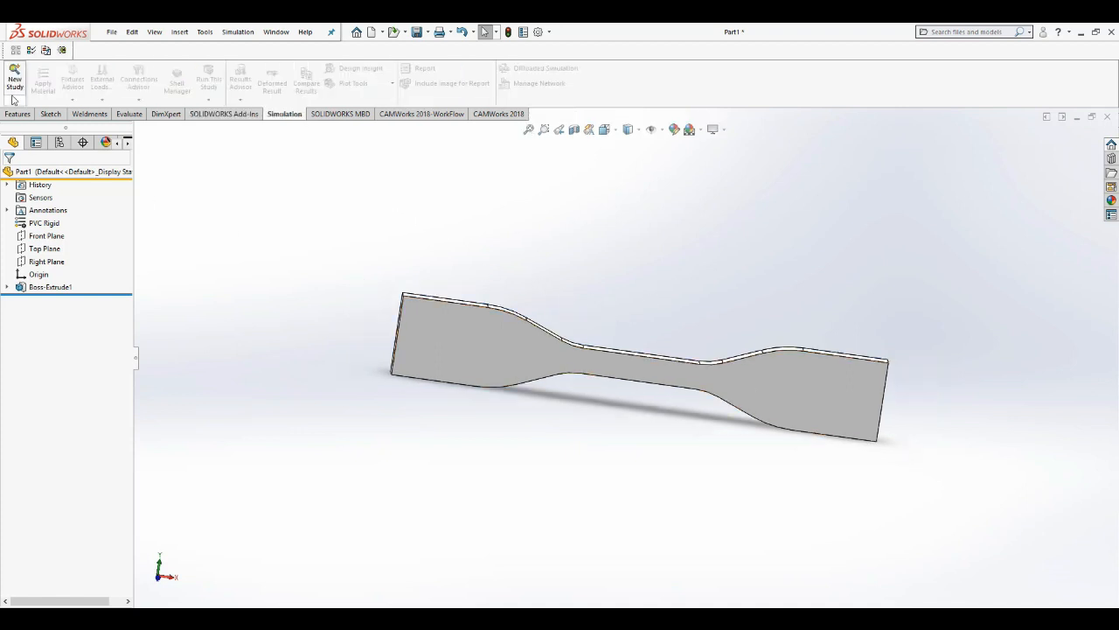
{"action": "left_click", "coordinate": [17, 82]}
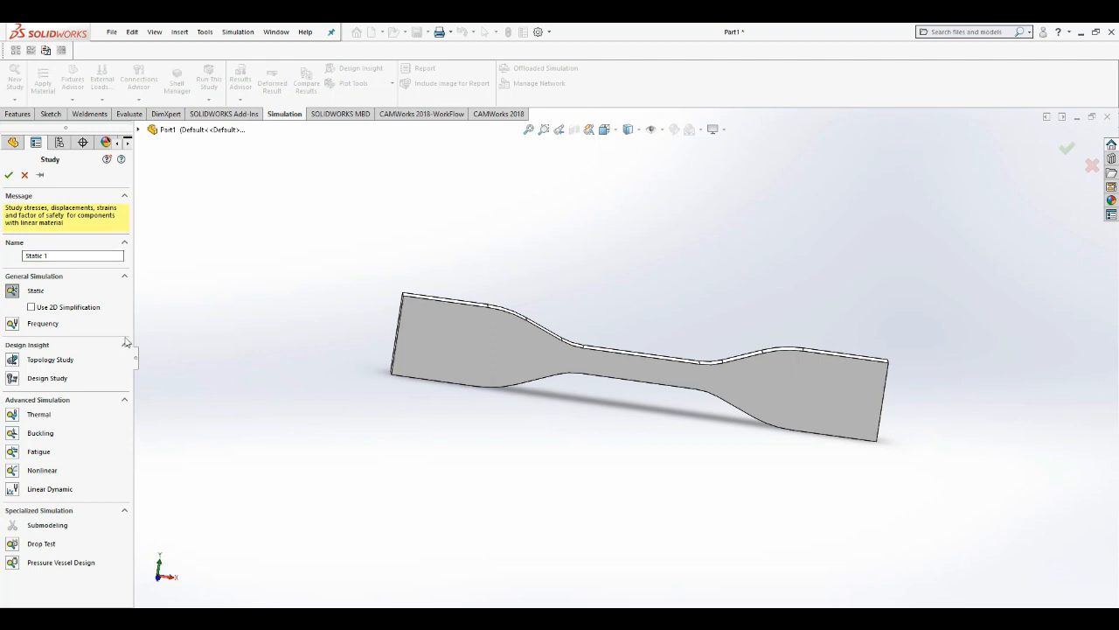
{"action": "left_click", "coordinate": [13, 470]}
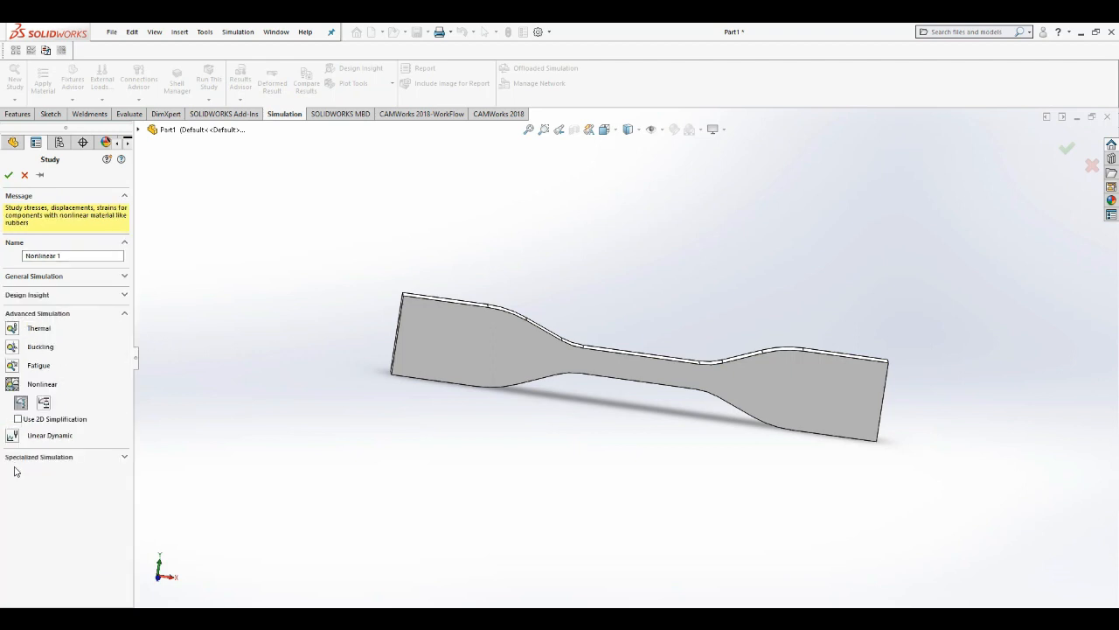
{"action": "left_click", "coordinate": [8, 174]}
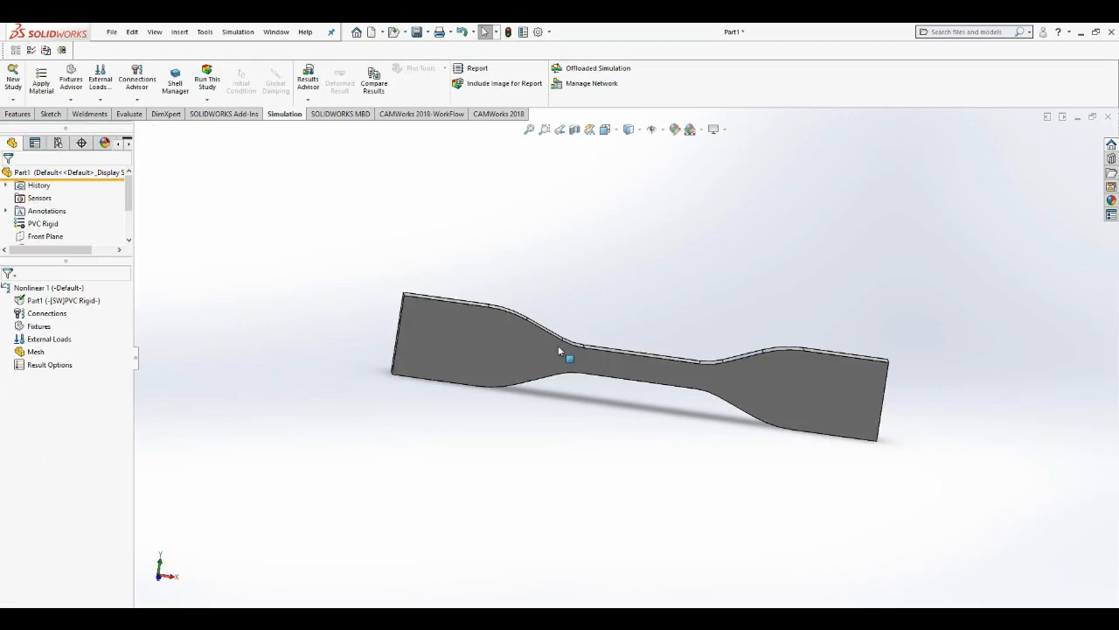
Start a Fixed Geometry fixture on the two upper straight edges and the front vertical end edge of the left grip
{"action": "scroll", "coordinate": [559, 350], "scroll_direction": "up", "scroll_amount": 3}
{"action": "scroll", "coordinate": [638, 377], "scroll_direction": "down", "scroll_amount": 3}
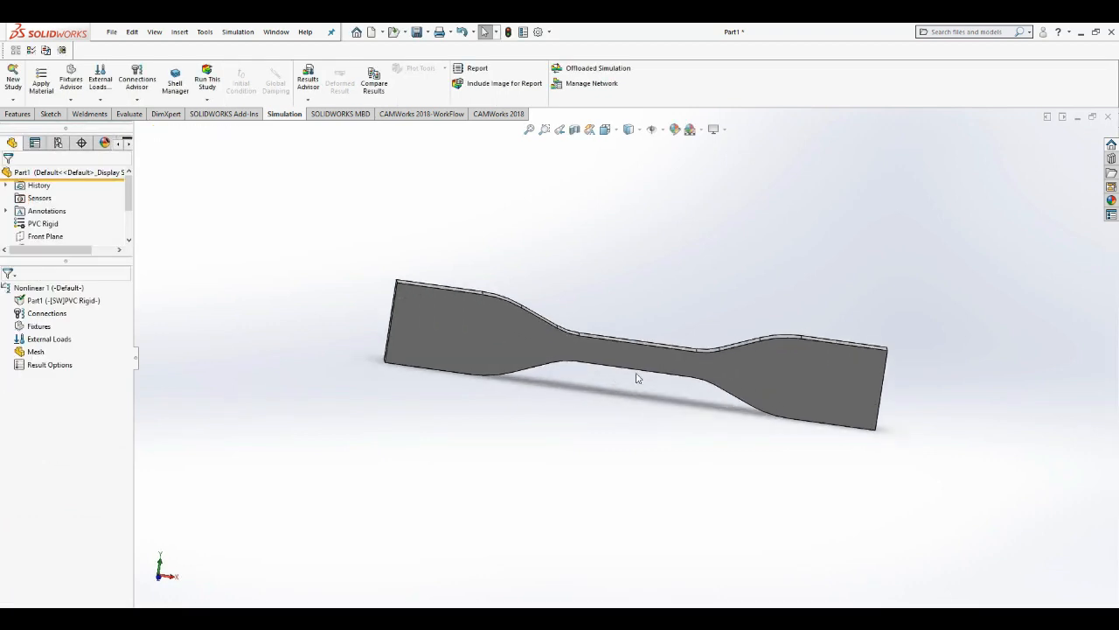
{"action": "right_click", "coordinate": [47, 329]}
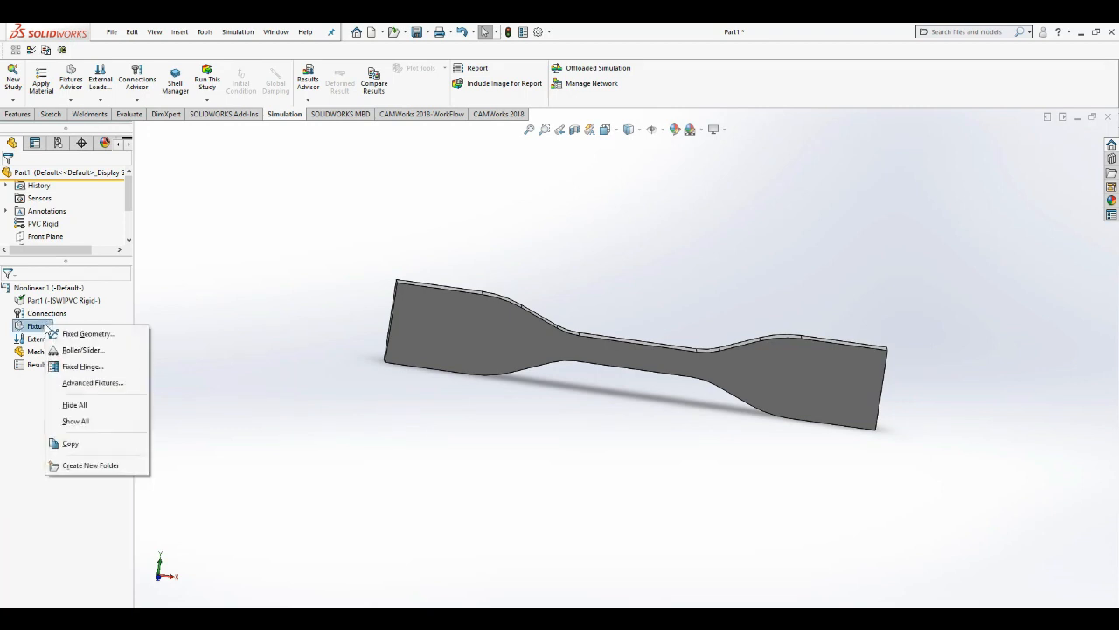
{"action": "key", "text": "Escape"}
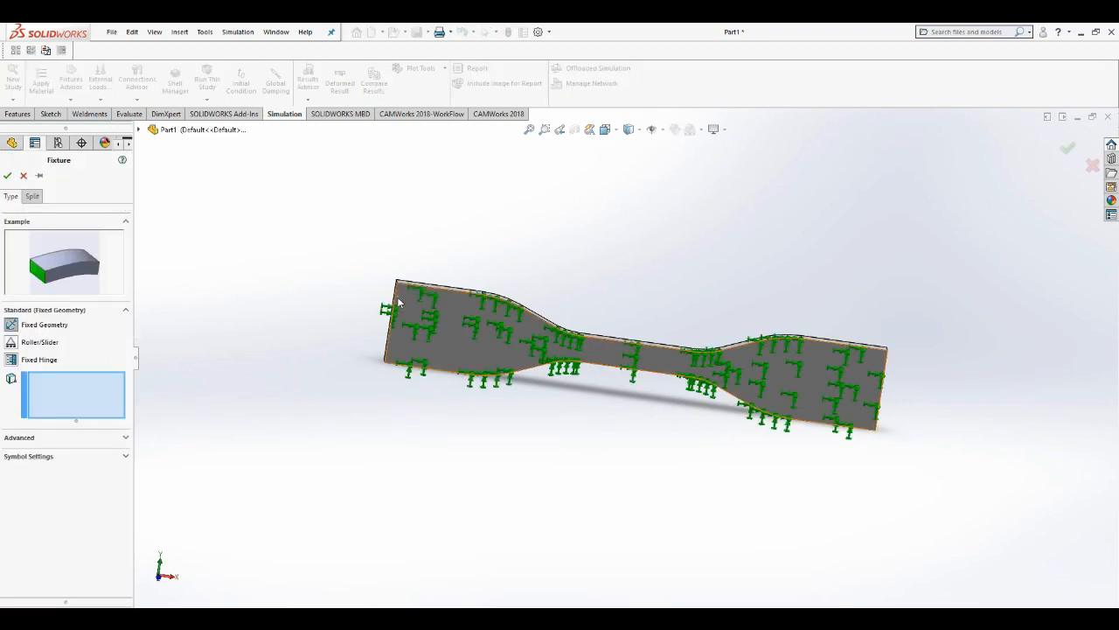
{"action": "scroll", "coordinate": [398, 302], "scroll_direction": "down", "scroll_amount": 2}
{"action": "scroll", "coordinate": [624, 345], "scroll_direction": "up", "scroll_amount": 4}
{"action": "left_click", "coordinate": [624, 344]}
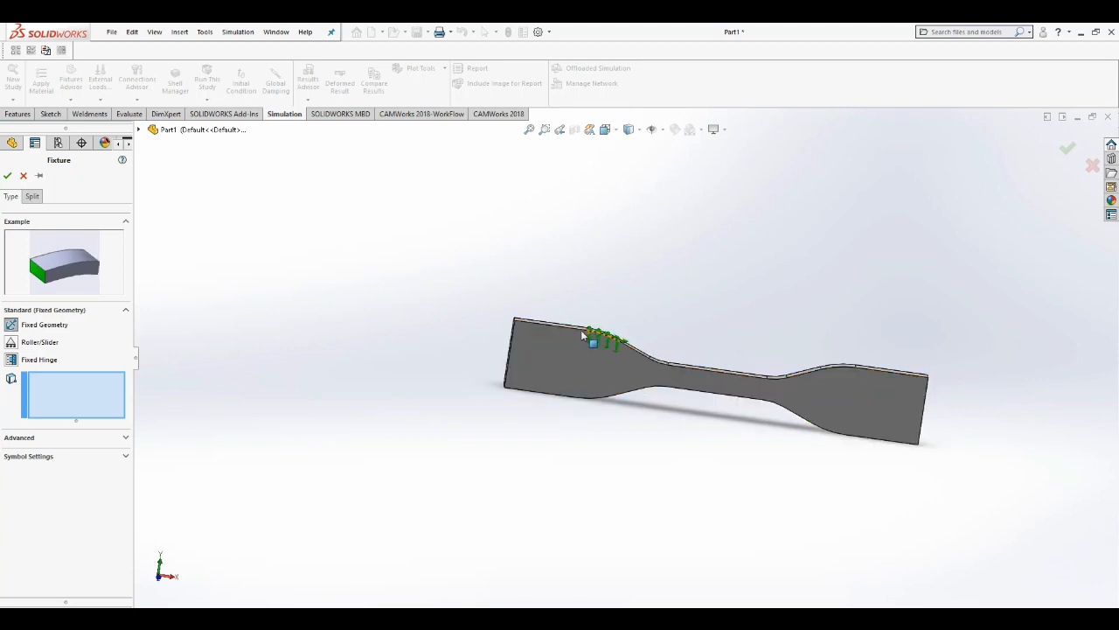
{"action": "scroll", "coordinate": [559, 341], "scroll_direction": "up", "scroll_amount": 5}
{"action": "left_click", "coordinate": [507, 323]}
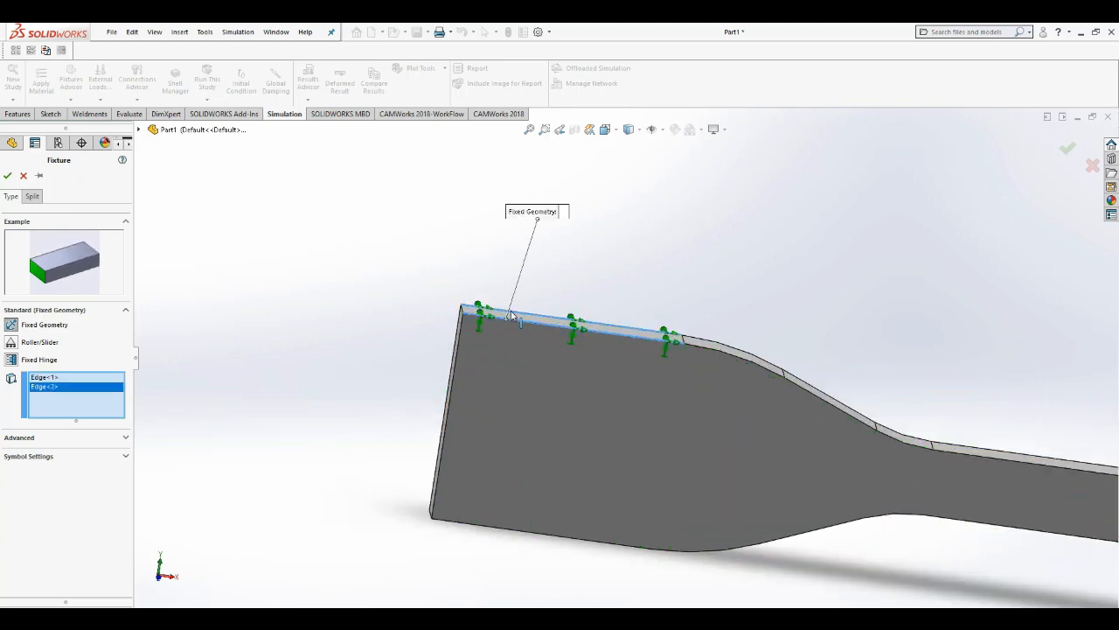
{"action": "left_click", "coordinate": [455, 351]}
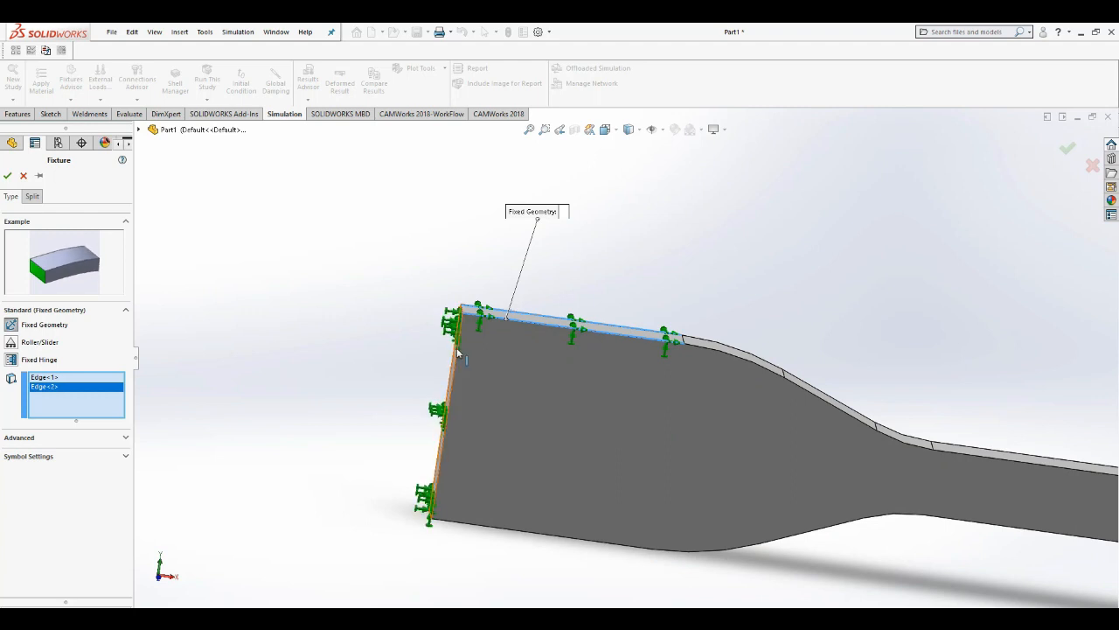
{"action": "left_click", "coordinate": [455, 351]}
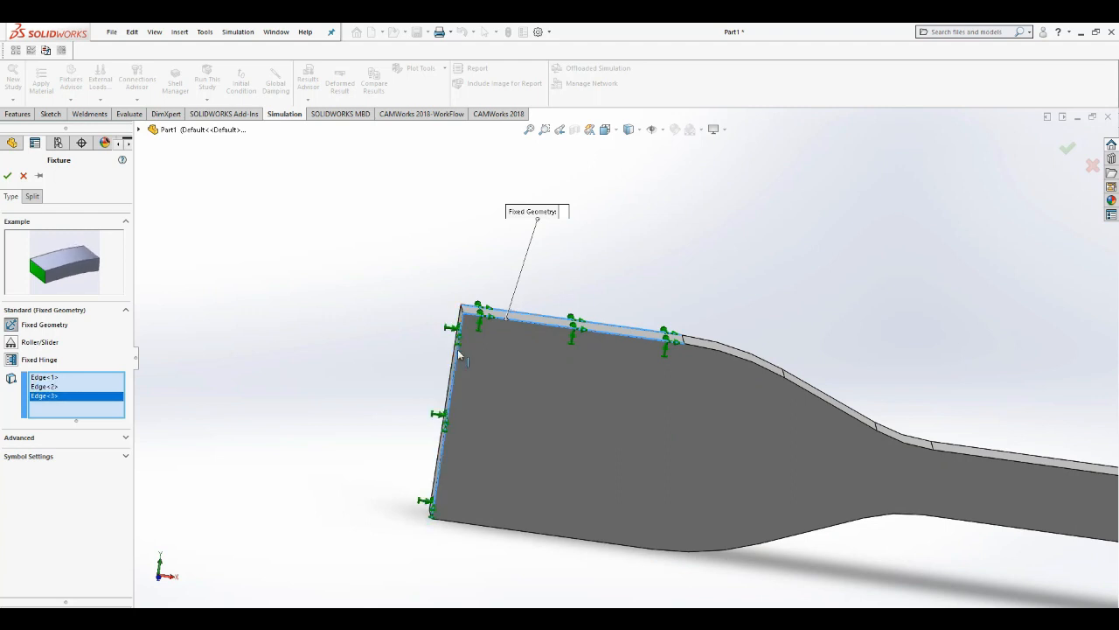
Add the left grip's two lower straight edges and its rear vertical end edge to the fixed fixture and accept it
{"action": "left_click", "coordinate": [510, 529]}
{"action": "middle_click_drag", "start_coordinate": [699, 562], "coordinate": [639, 351]}
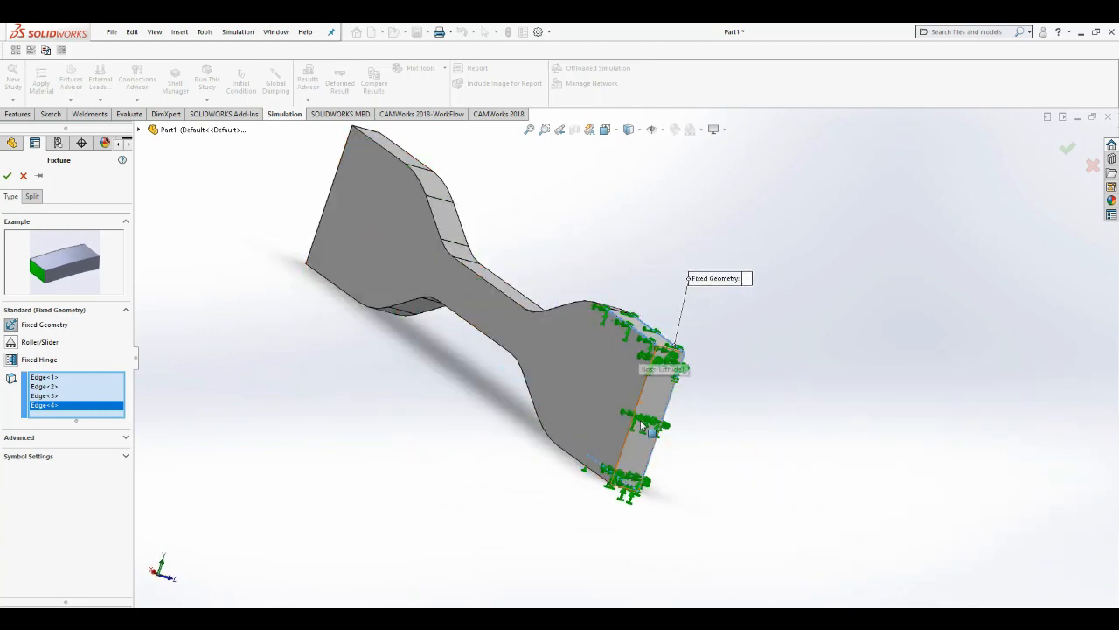
{"action": "left_click", "coordinate": [636, 422]}
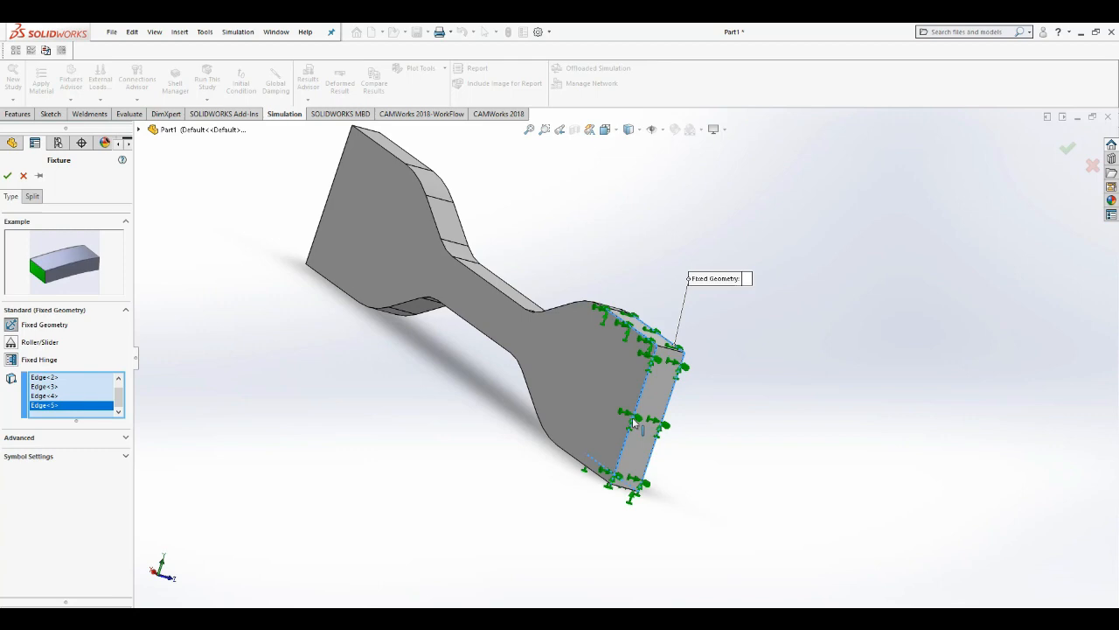
{"action": "left_click", "coordinate": [584, 467]}
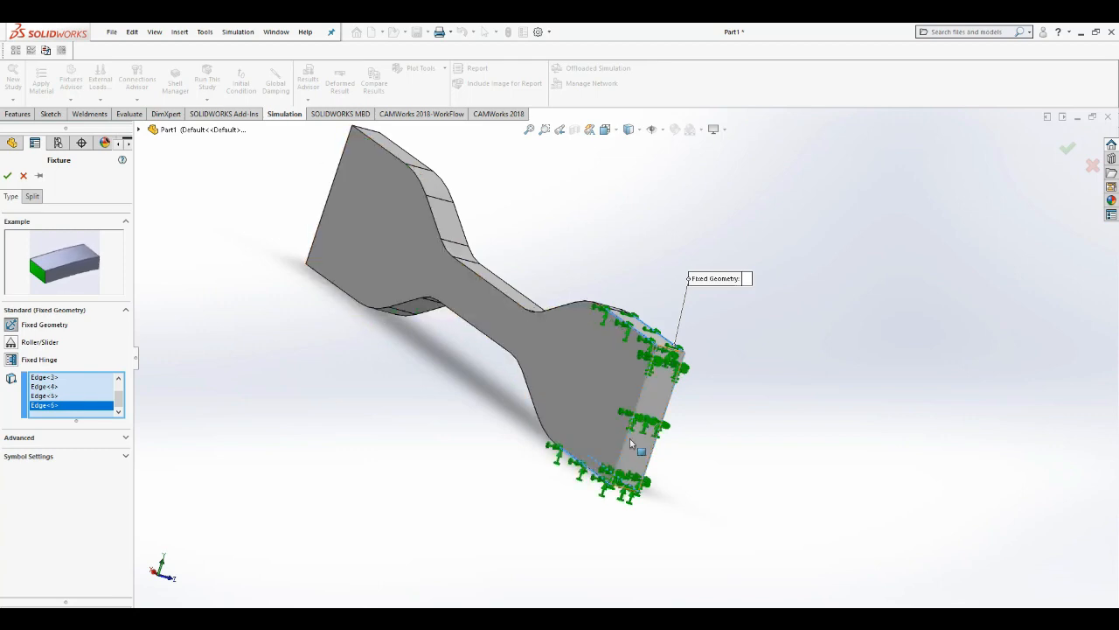
{"action": "middle_click_drag", "start_coordinate": [630, 438], "coordinate": [420, 376]}
{"action": "scroll", "coordinate": [421, 376], "scroll_direction": "down", "scroll_amount": 3}
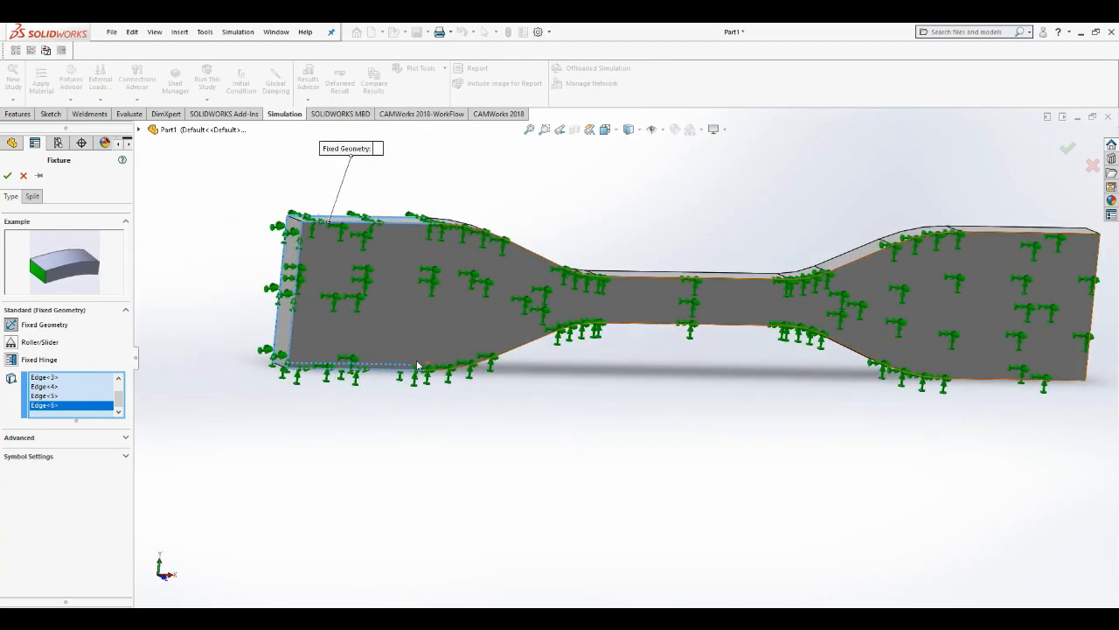
{"action": "scroll", "coordinate": [437, 380], "scroll_direction": "up", "scroll_amount": 5}
{"action": "scroll", "coordinate": [463, 383], "scroll_direction": "down", "scroll_amount": 2}
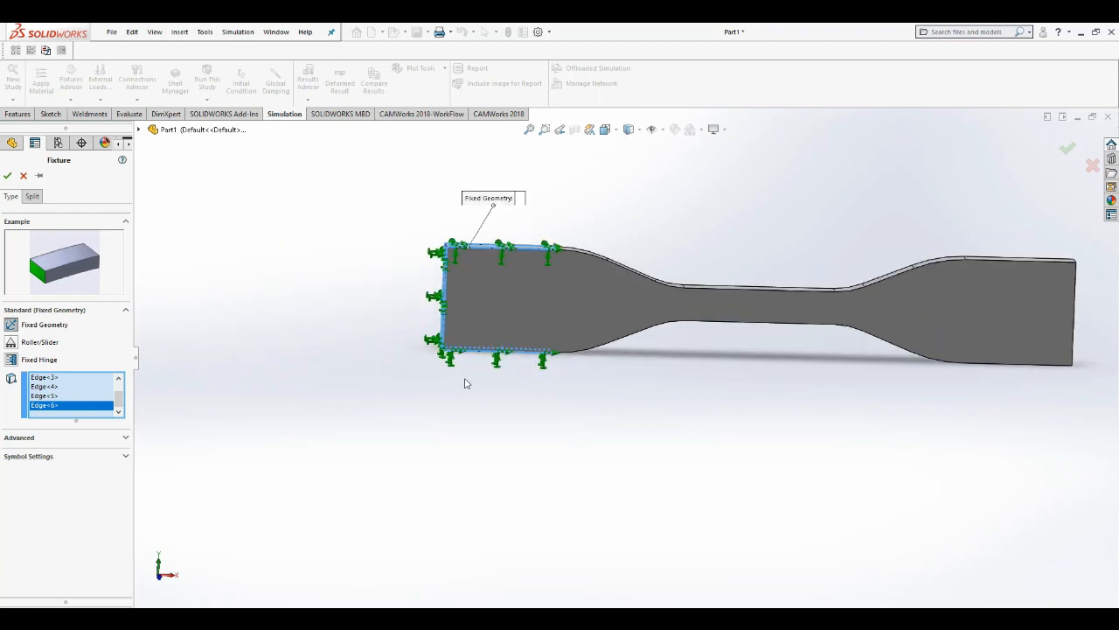
{"action": "scroll", "coordinate": [466, 383], "scroll_direction": "up", "scroll_amount": 1}
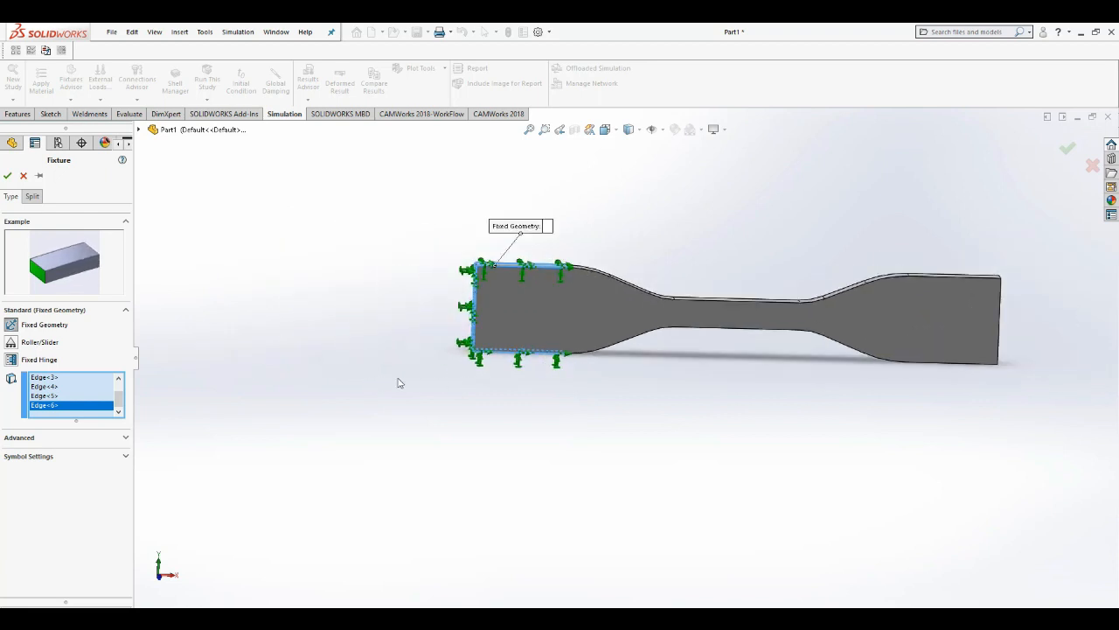
{"action": "left_click", "coordinate": [7, 174]}
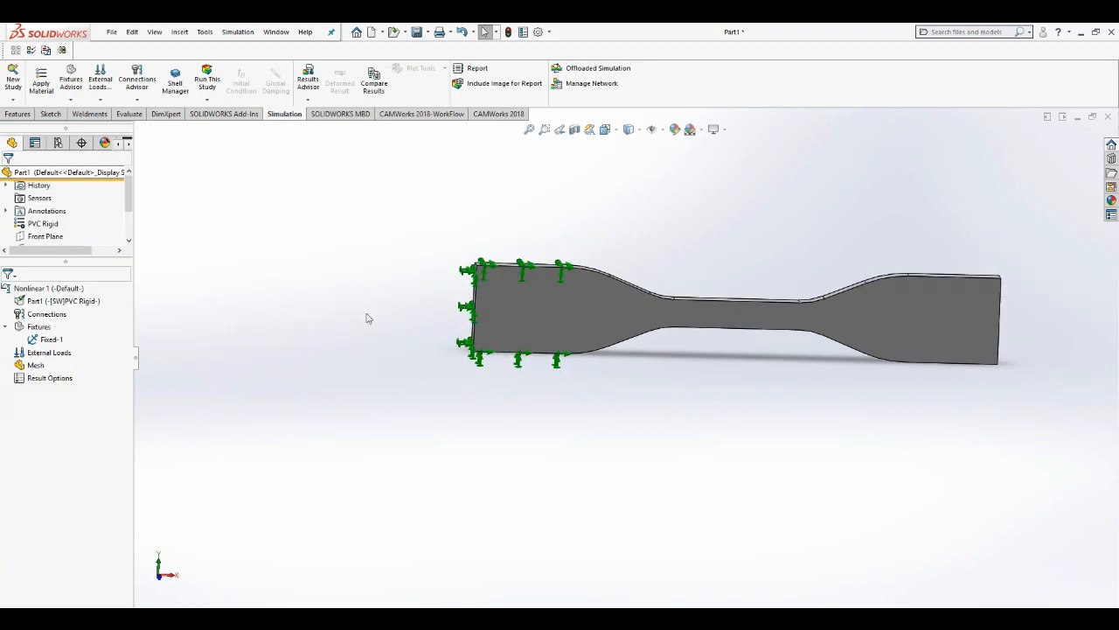
Start an advanced On Flat Faces fixture on the vertical end face of the right grip
{"action": "scroll", "coordinate": [520, 341], "scroll_direction": "up", "scroll_amount": 2}
{"action": "scroll", "coordinate": [520, 341], "scroll_direction": "down", "scroll_amount": 2}
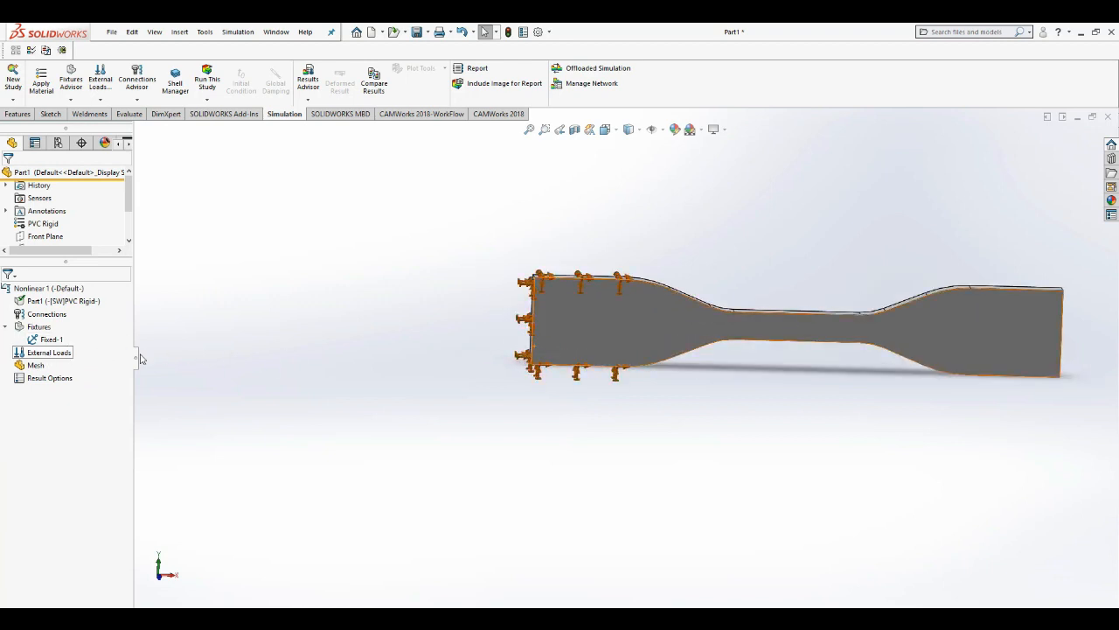
{"action": "scroll", "coordinate": [641, 359], "scroll_direction": "up", "scroll_amount": 2}
{"action": "scroll", "coordinate": [720, 354], "scroll_direction": "down", "scroll_amount": 1}
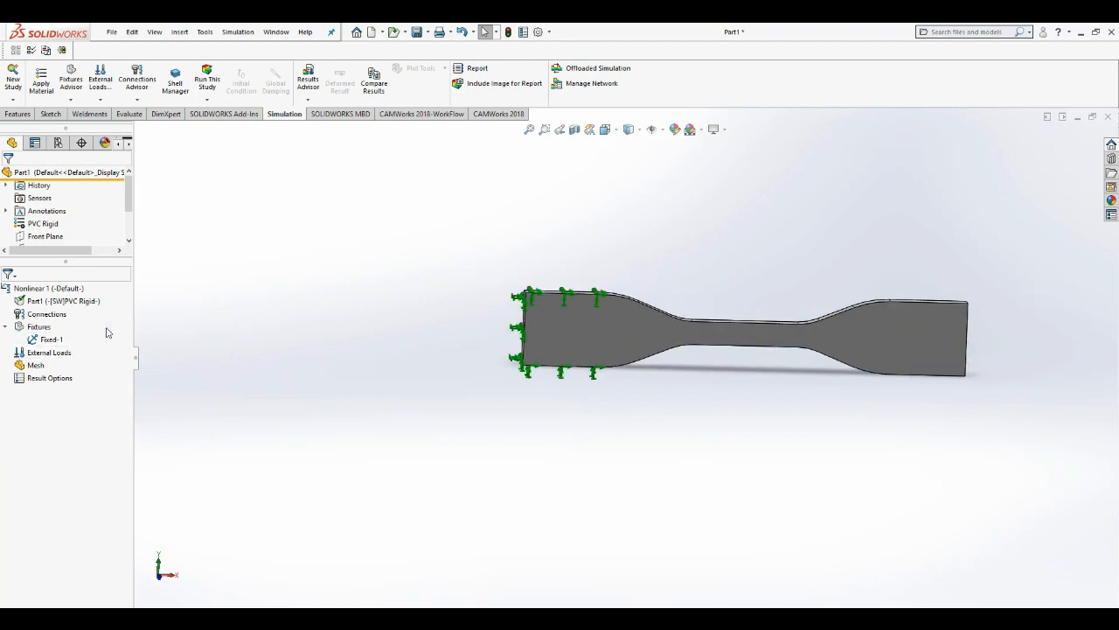
{"action": "right_click", "coordinate": [30, 326]}
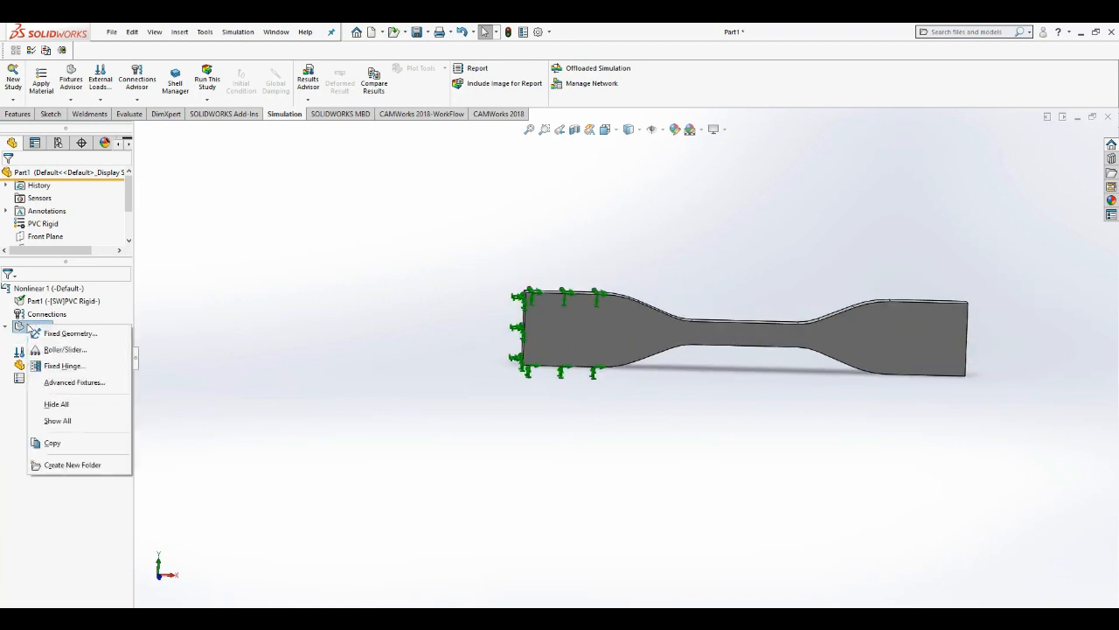
{"action": "left_click", "coordinate": [58, 382]}
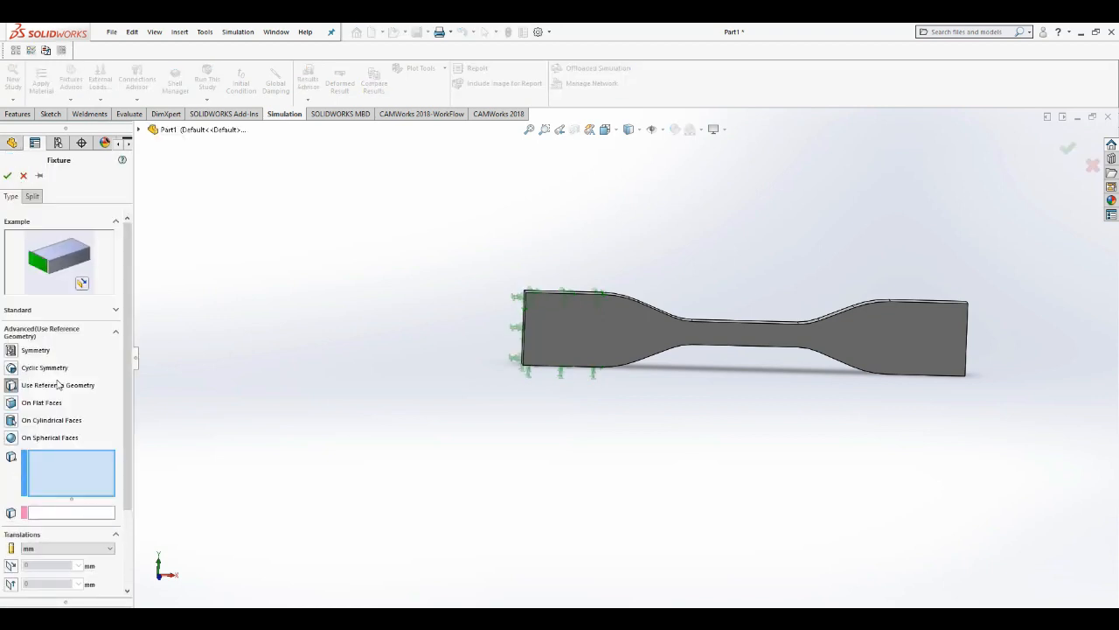
{"action": "left_click", "coordinate": [11, 402]}
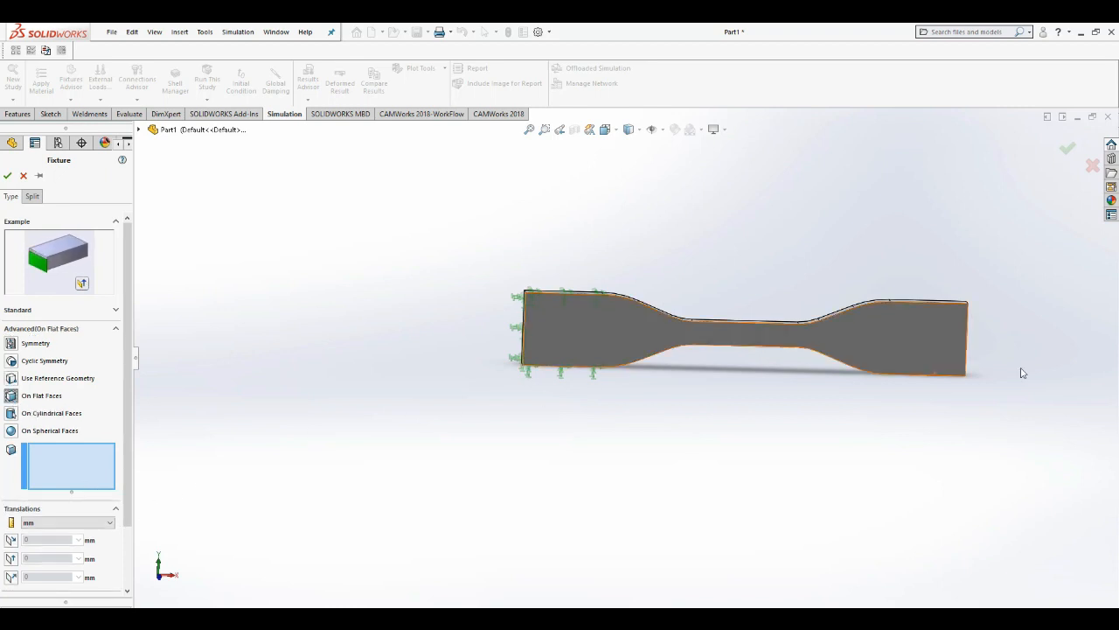
{"action": "middle_click_drag", "start_coordinate": [955, 349], "coordinate": [829, 360]}
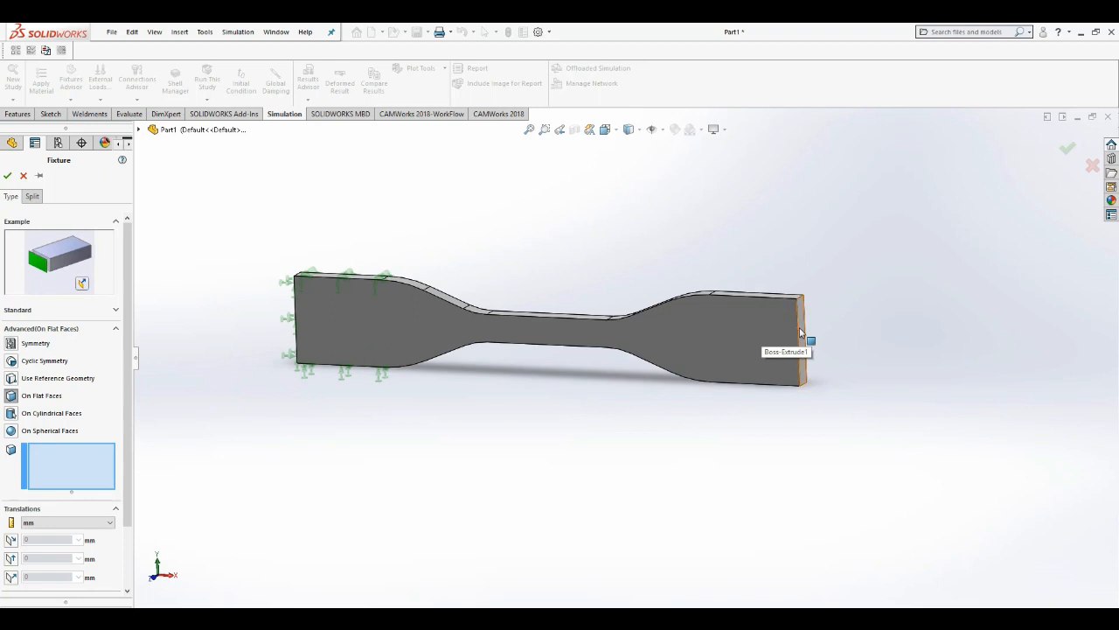
{"action": "left_click", "coordinate": [800, 333]}
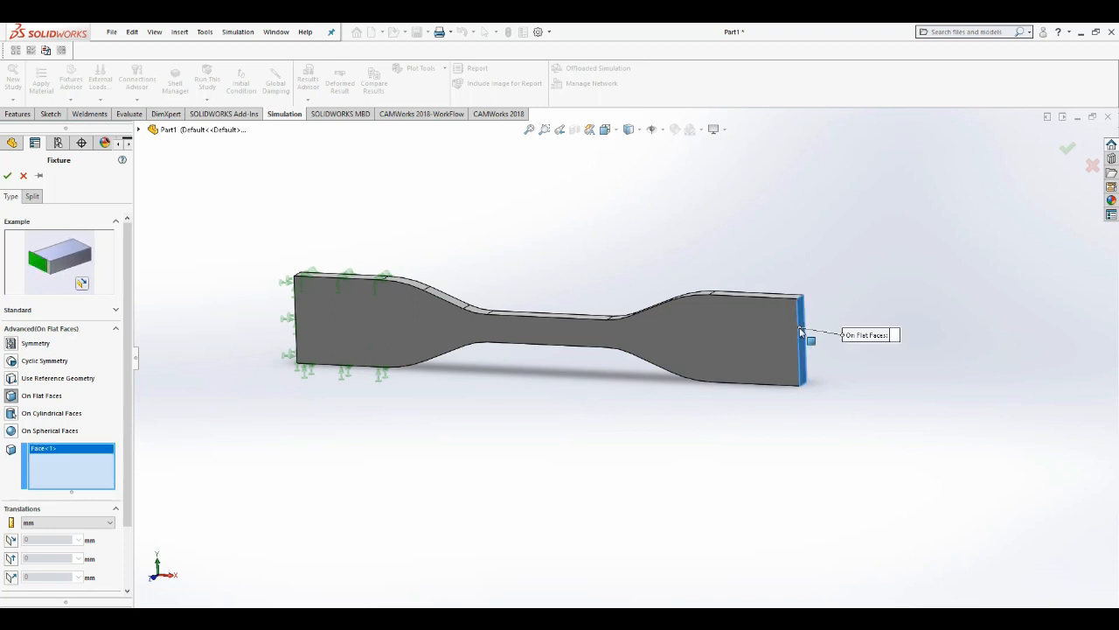
Enable the end face's translations along face direction 1 at 0 mm and normal to the face, and accept the fixture
{"action": "left_click", "coordinate": [10, 540]}
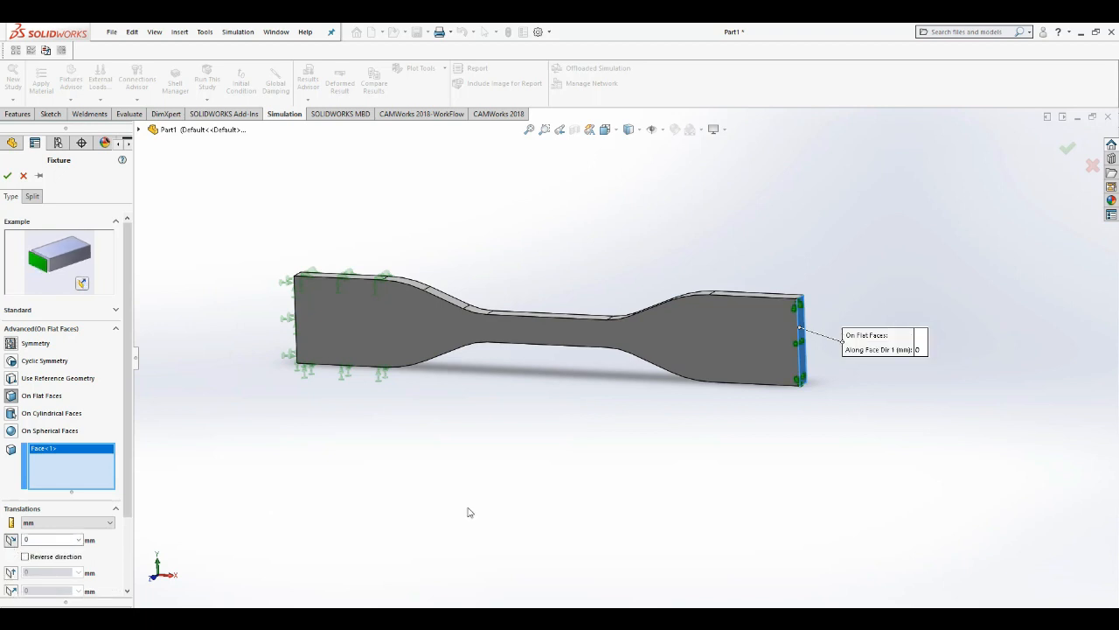
{"action": "scroll", "coordinate": [766, 320], "scroll_direction": "down", "scroll_amount": 5}
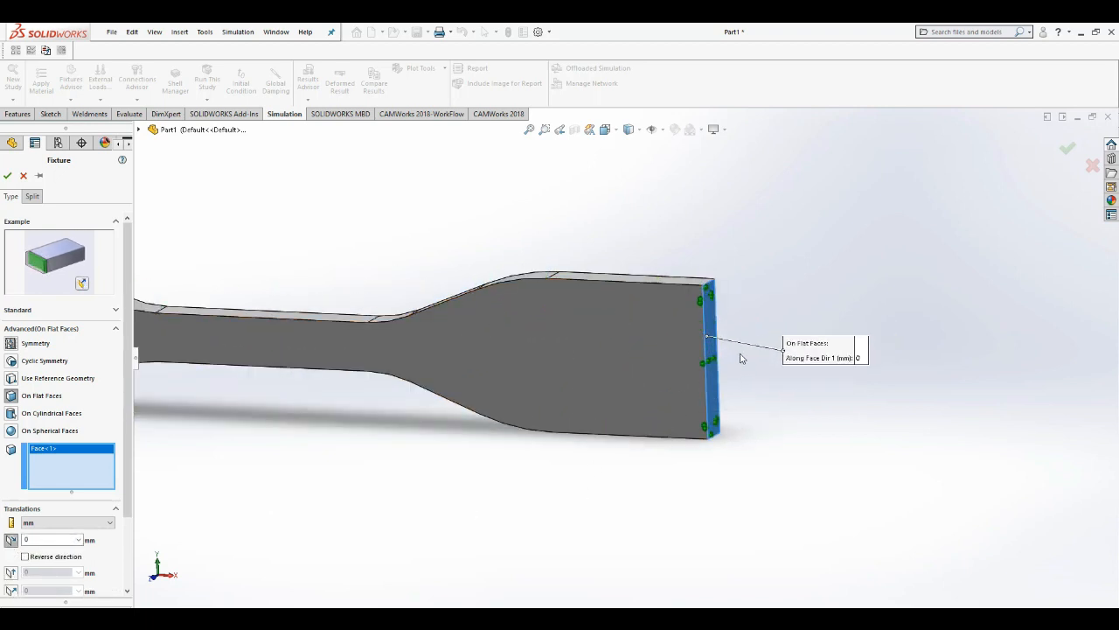
{"action": "scroll", "coordinate": [606, 355], "scroll_direction": "up", "scroll_amount": 1}
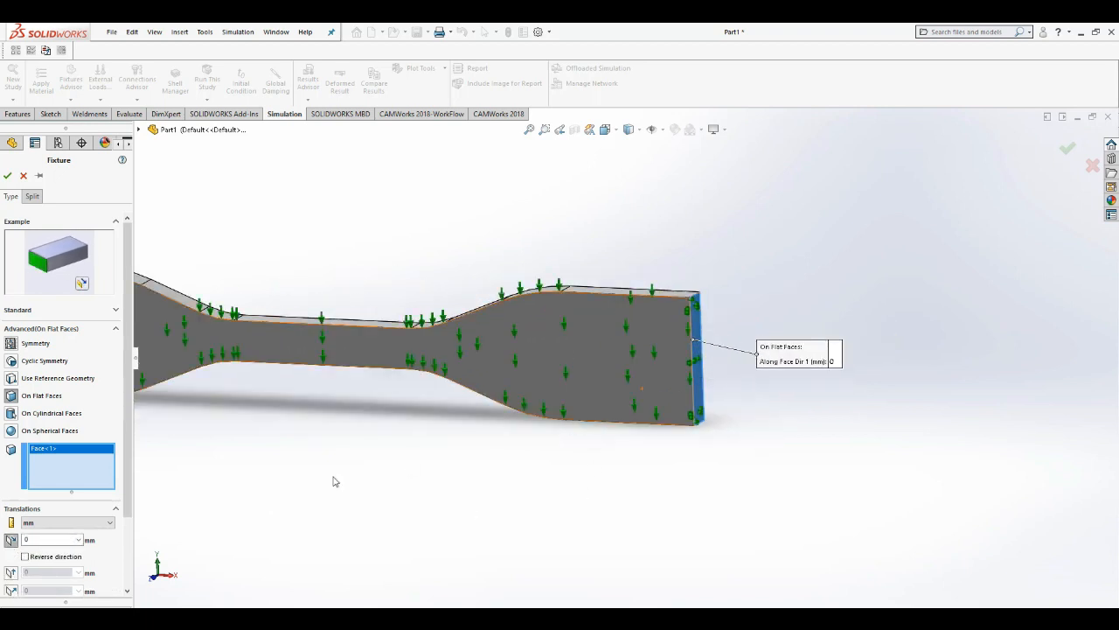
{"action": "left_click", "coordinate": [11, 572]}
{"action": "left_click", "coordinate": [11, 573]}
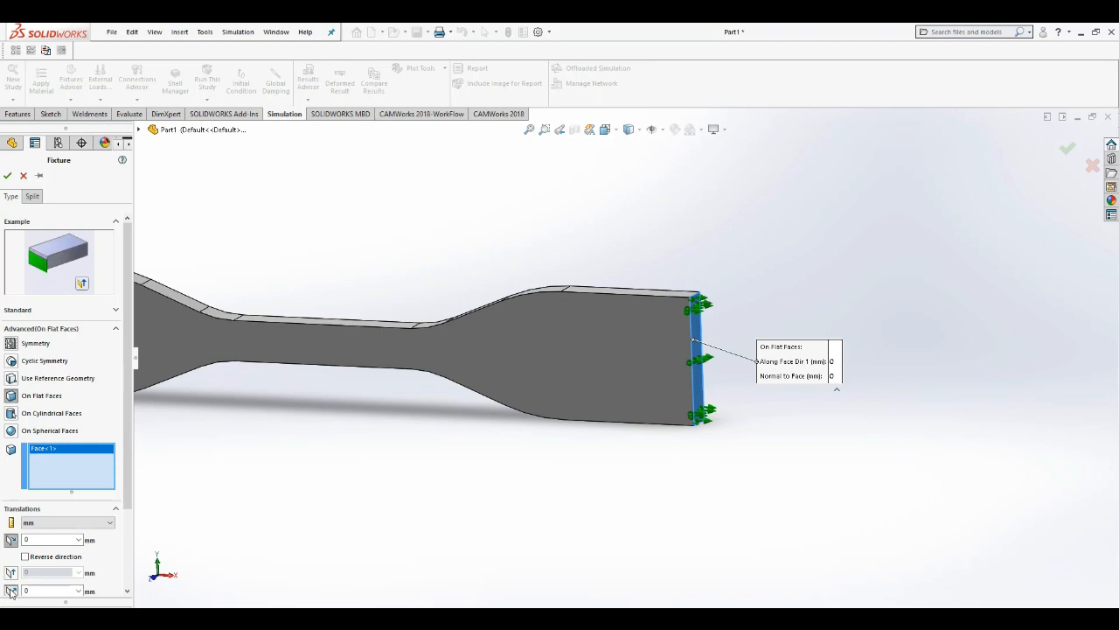
{"action": "scroll", "coordinate": [112, 558], "scroll_direction": "down", "scroll_amount": 3}
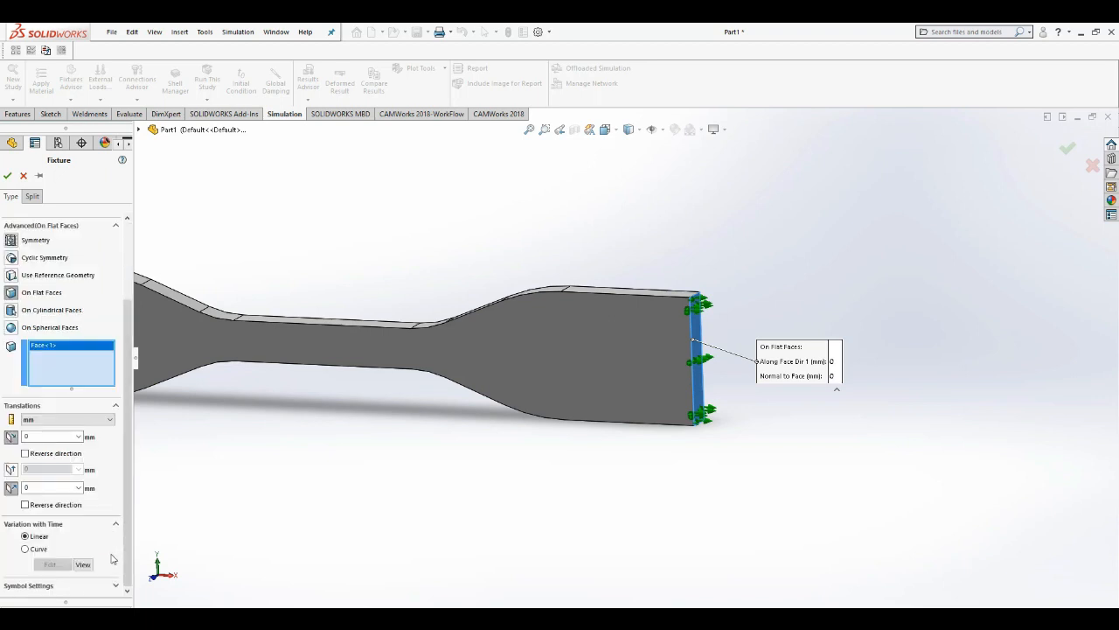
{"action": "double_click", "coordinate": [39, 488]}
{"action": "left_click", "coordinate": [8, 176]}
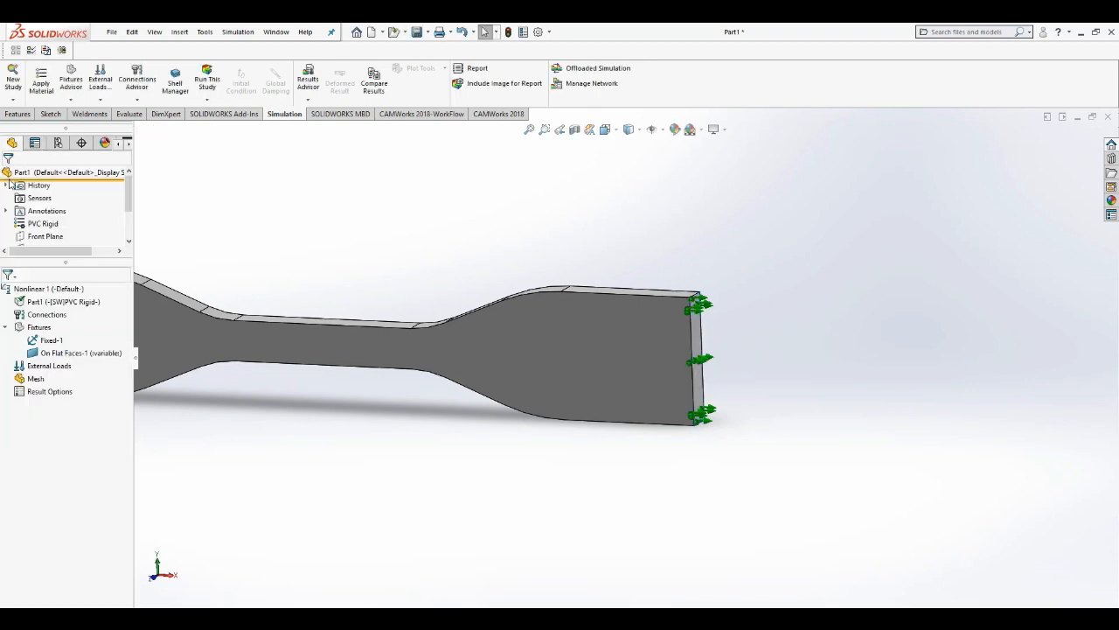
Start another advanced On Flat Faces fixture on the upper flat face of the right grip
{"action": "scroll", "coordinate": [578, 317], "scroll_direction": "up", "scroll_amount": 3}
{"action": "scroll", "coordinate": [578, 317], "scroll_direction": "down", "scroll_amount": 3}
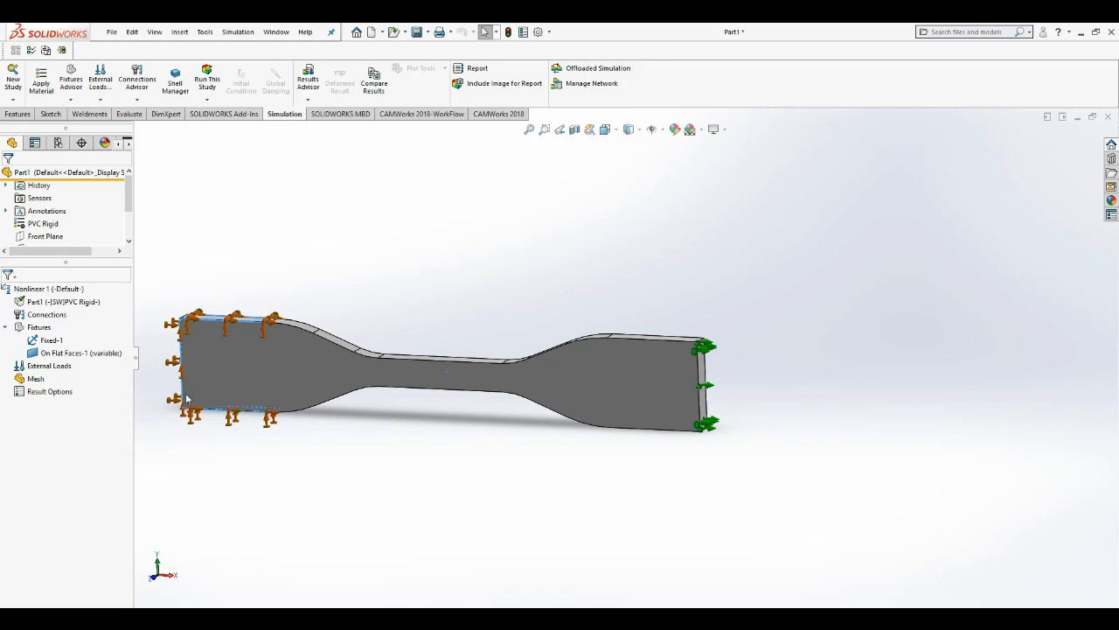
{"action": "scroll", "coordinate": [708, 372], "scroll_direction": "down", "scroll_amount": 5}
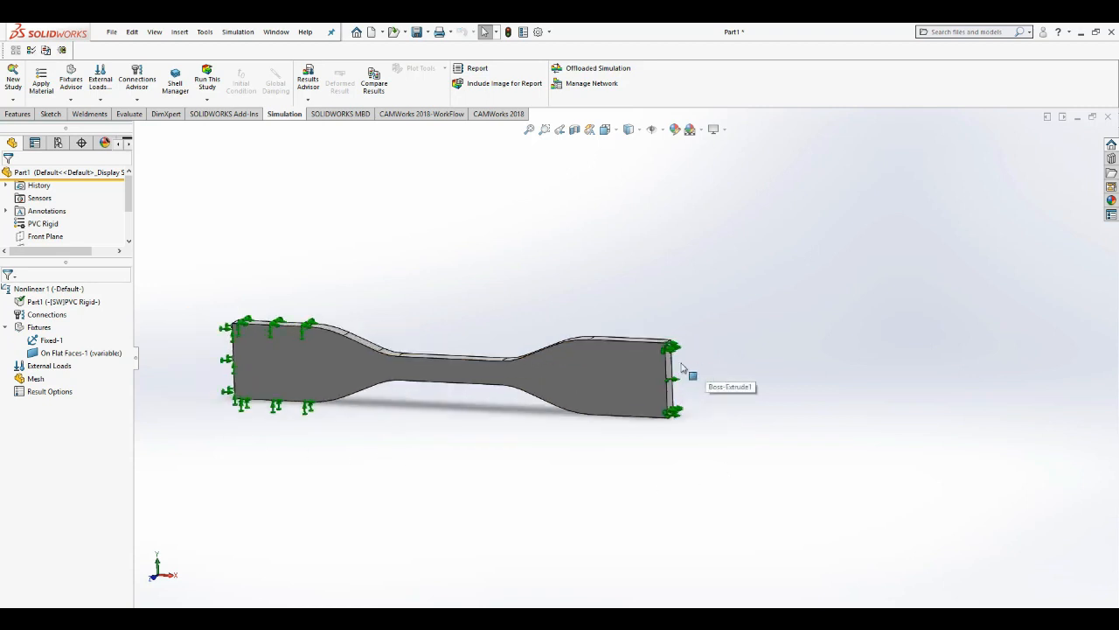
{"action": "scroll", "coordinate": [629, 370], "scroll_direction": "up", "scroll_amount": 6}
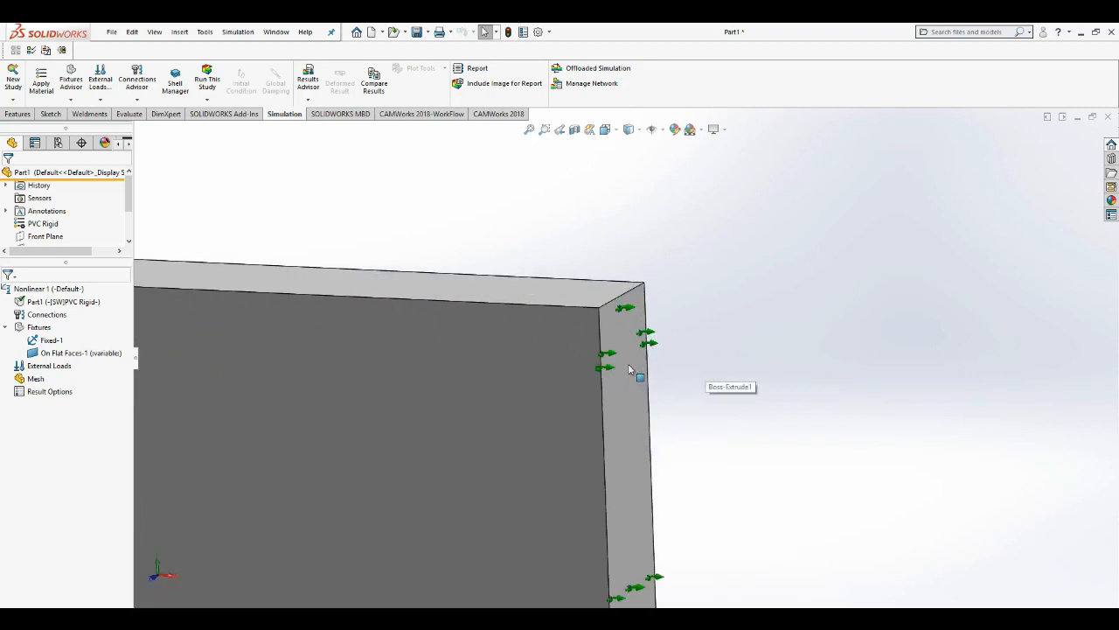
{"action": "scroll", "coordinate": [620, 404], "scroll_direction": "down", "scroll_amount": 3}
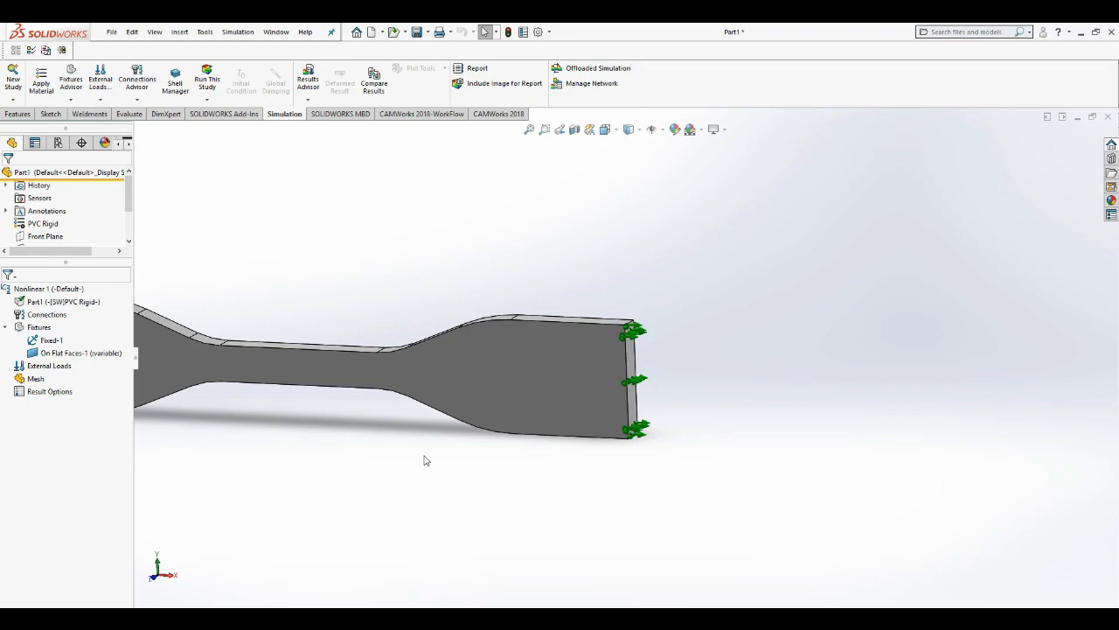
{"action": "right_click", "coordinate": [39, 327]}
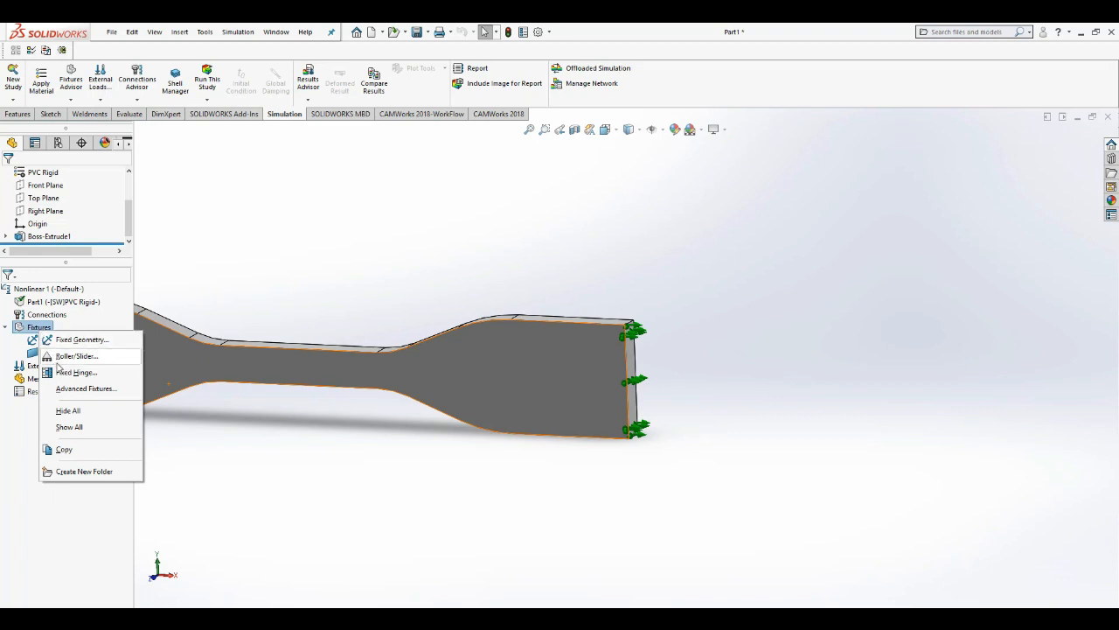
{"action": "left_click", "coordinate": [80, 388]}
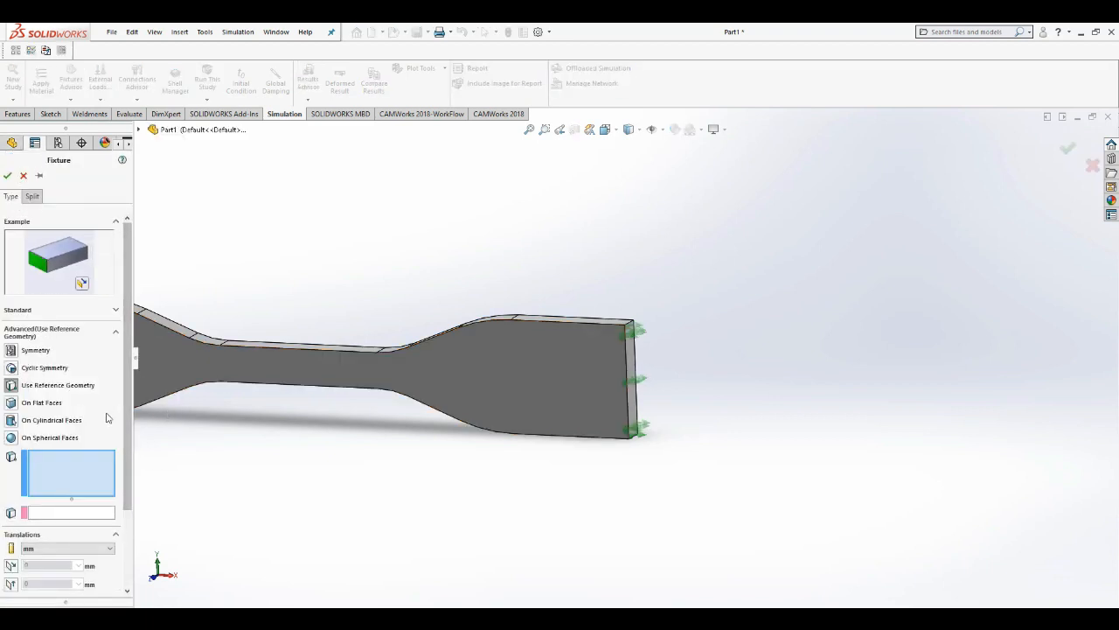
{"action": "left_click", "coordinate": [17, 405]}
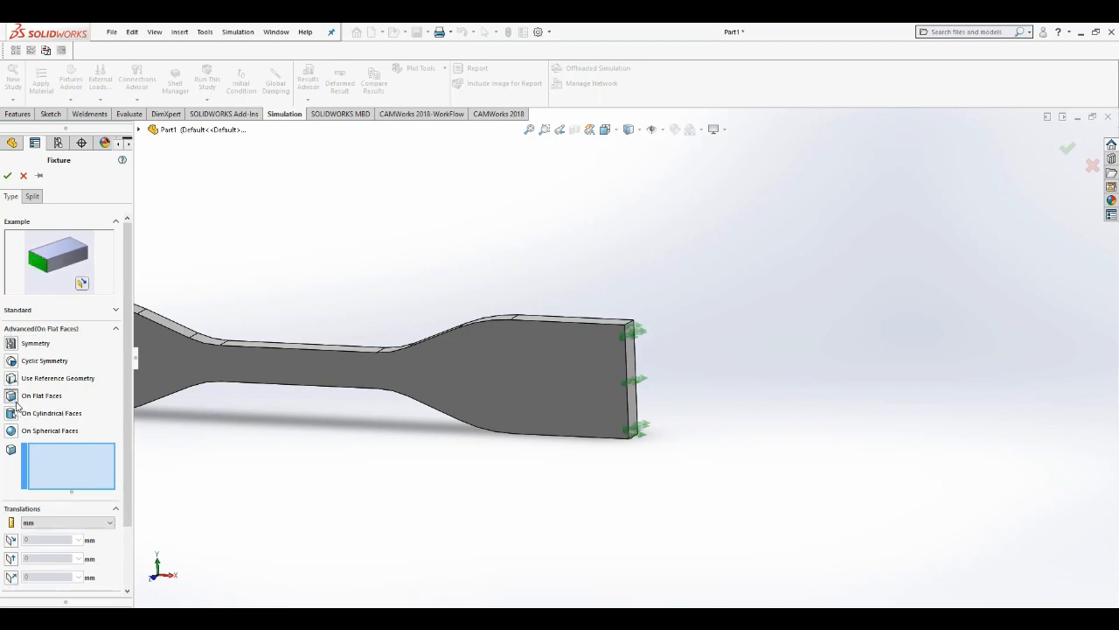
{"action": "left_click", "coordinate": [562, 322]}
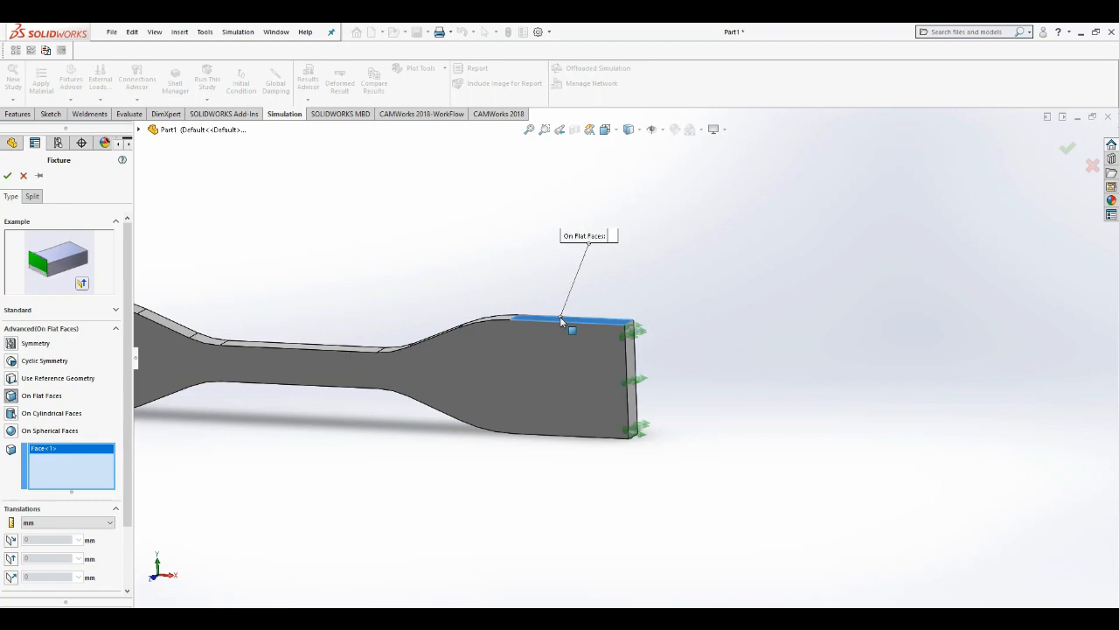
Set the upper face's translation to 20 mm along face direction 1 and 0 mm normal to the face, and accept the fixture
{"action": "left_click", "coordinate": [11, 540]}
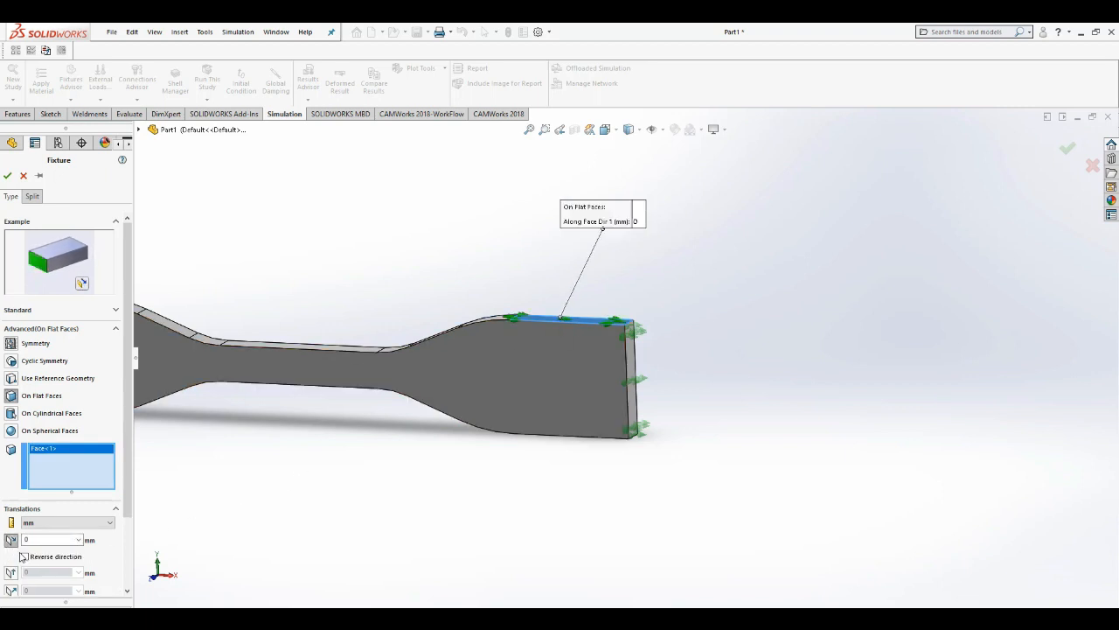
{"action": "left_click", "coordinate": [37, 541]}
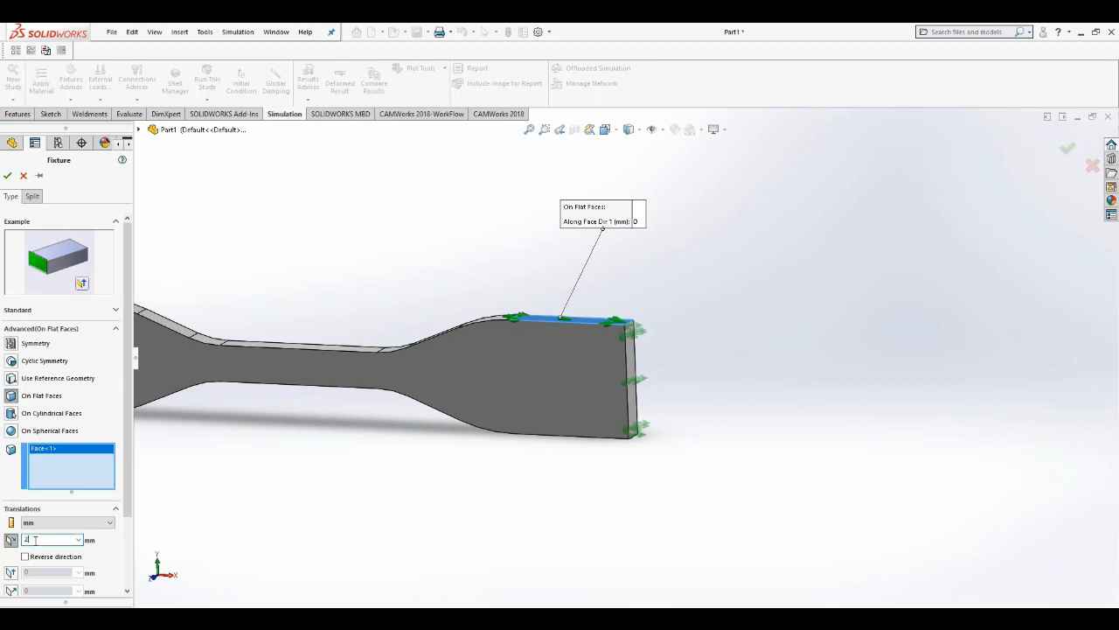
{"action": "type", "text": "20"}
{"action": "scroll", "coordinate": [40, 559], "scroll_direction": "down", "scroll_amount": 3}
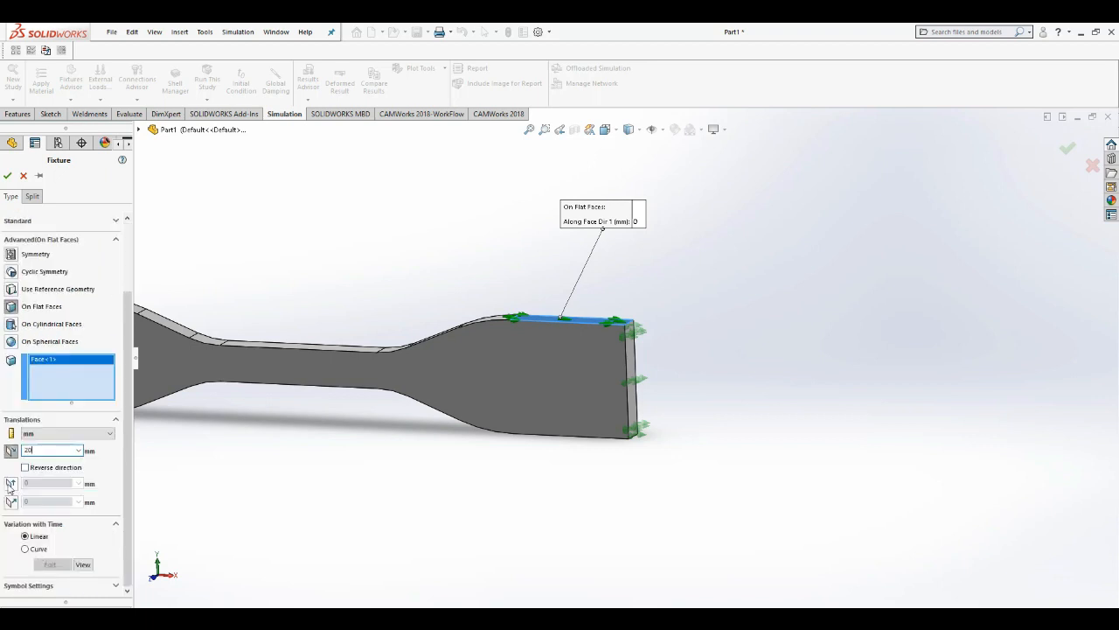
{"action": "left_click", "coordinate": [10, 483]}
{"action": "scroll", "coordinate": [640, 316], "scroll_direction": "up", "scroll_amount": 2}
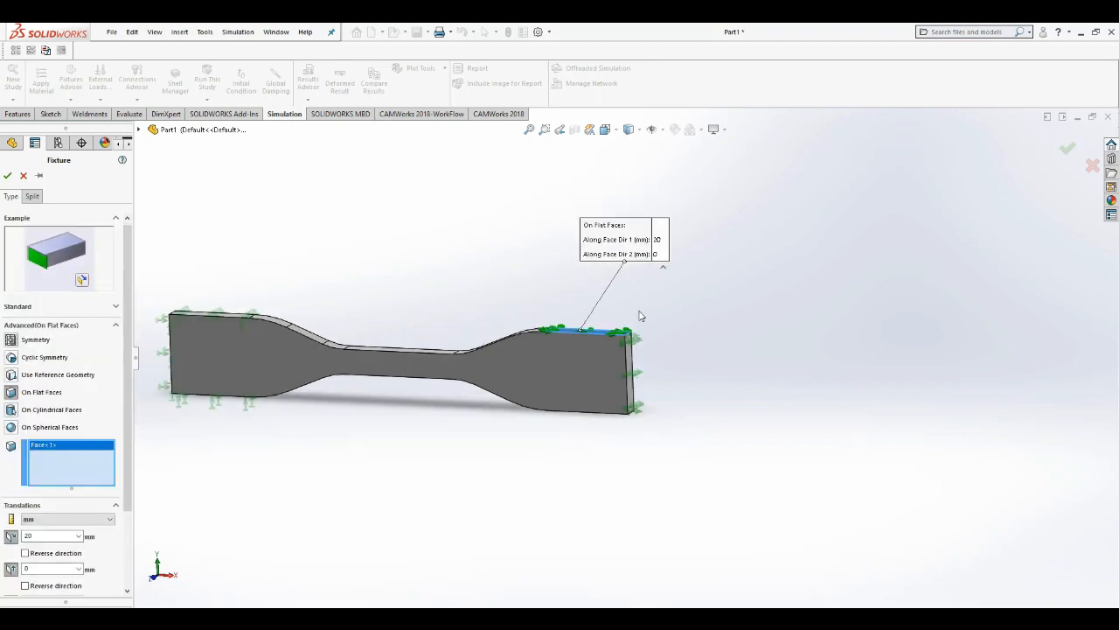
{"action": "scroll", "coordinate": [640, 315], "scroll_direction": "down", "scroll_amount": 3}
{"action": "middle_click_drag", "start_coordinate": [640, 316], "coordinate": [470, 480]}
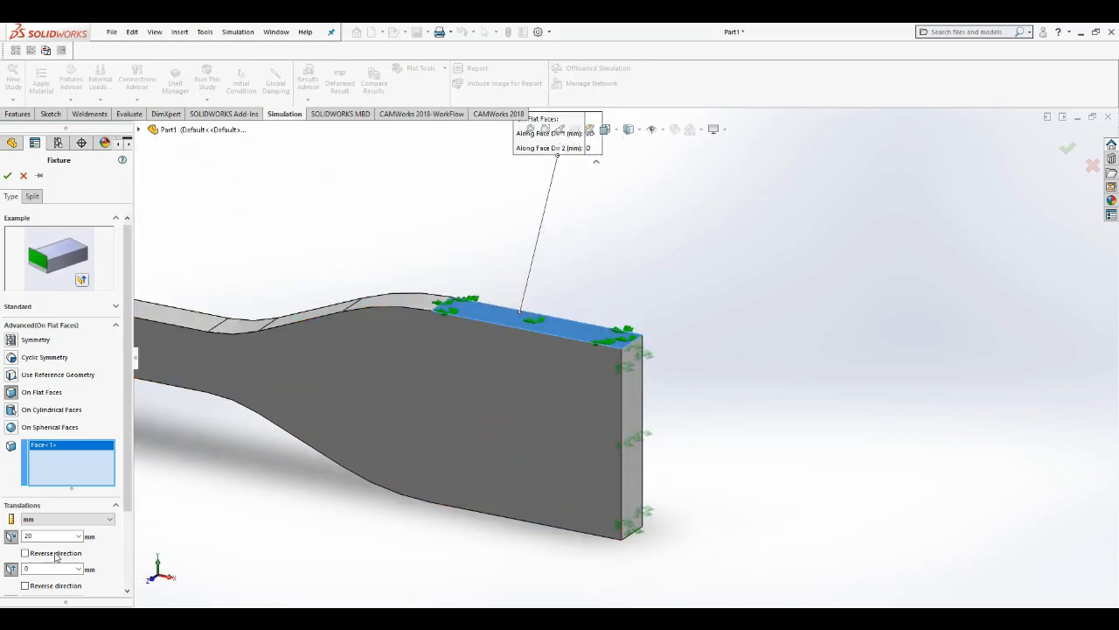
{"action": "left_click", "coordinate": [10, 568]}
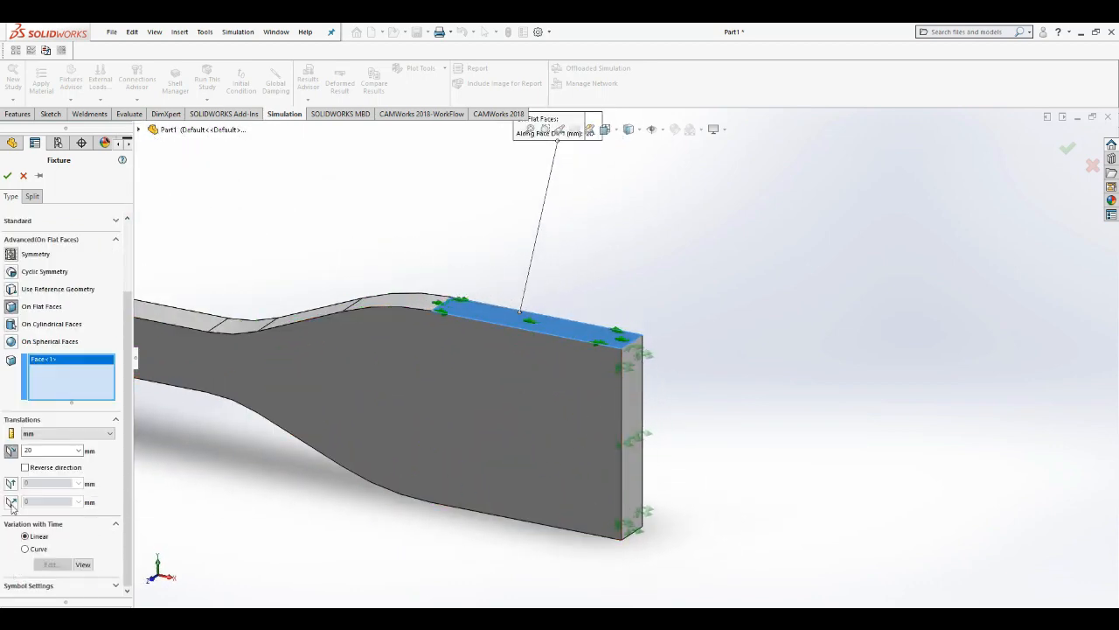
{"action": "left_click", "coordinate": [10, 502]}
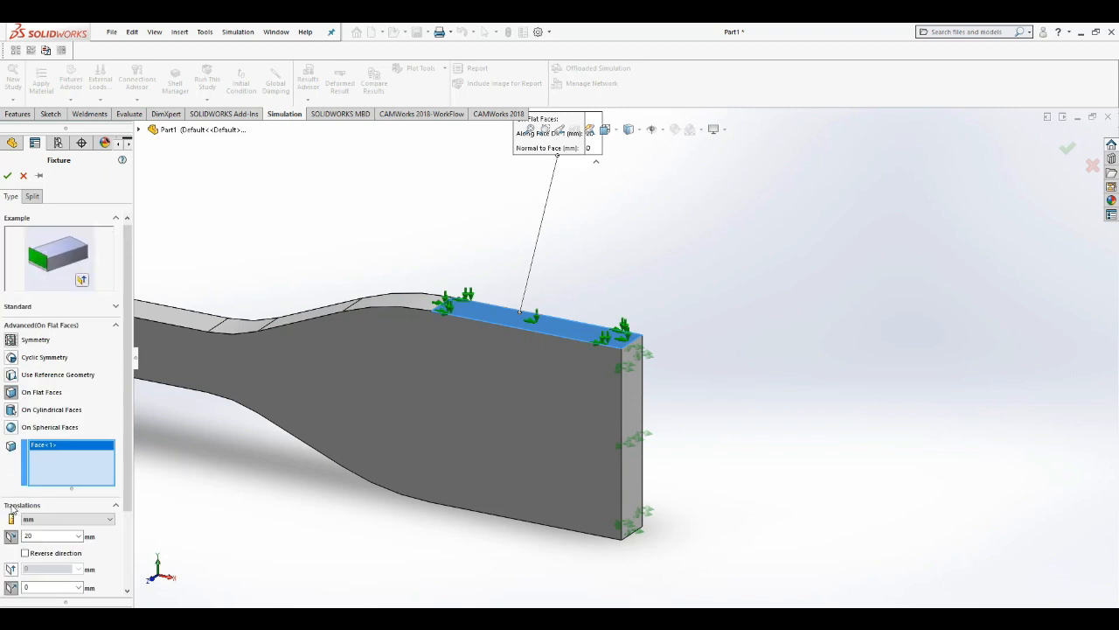
{"action": "left_click", "coordinate": [8, 176]}
Start a third advanced On Flat Faces fixture on the lower flat face of the right grip
{"action": "scroll", "coordinate": [532, 368], "scroll_direction": "up", "scroll_amount": 5}
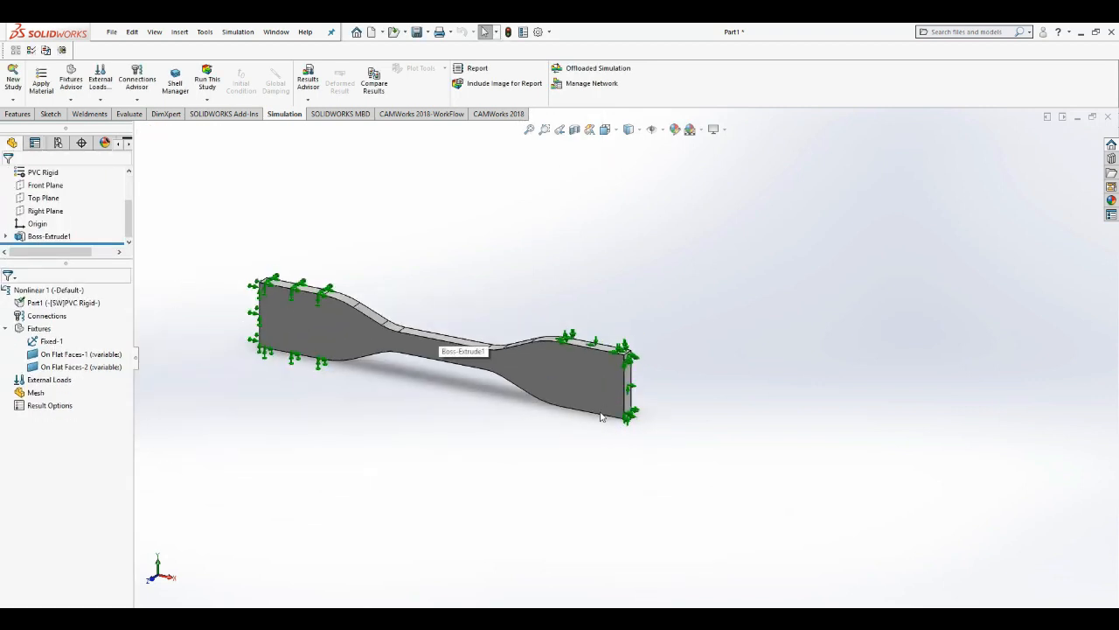
{"action": "middle_click_drag", "start_coordinate": [601, 417], "coordinate": [626, 253]}
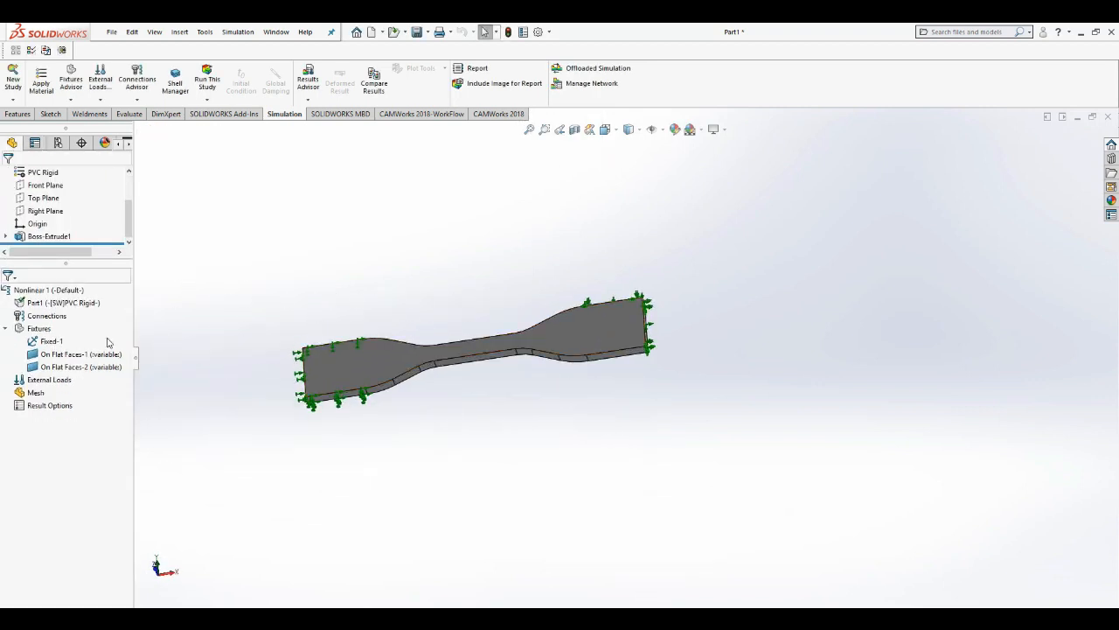
{"action": "left_click", "coordinate": [40, 327]}
{"action": "right_click", "coordinate": [44, 329]}
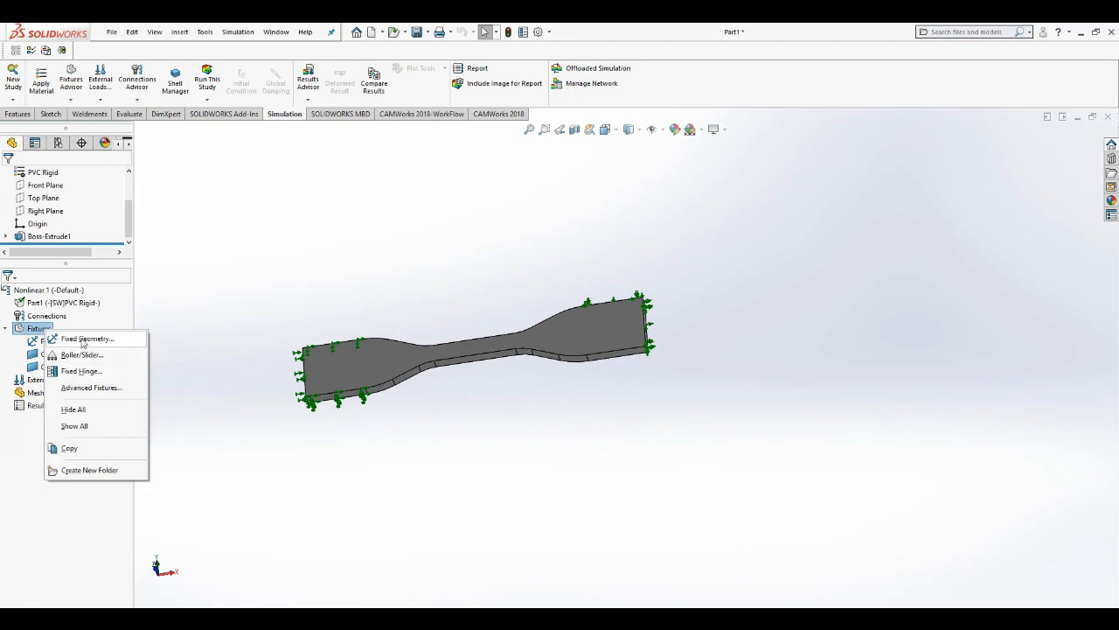
{"action": "left_click", "coordinate": [90, 388]}
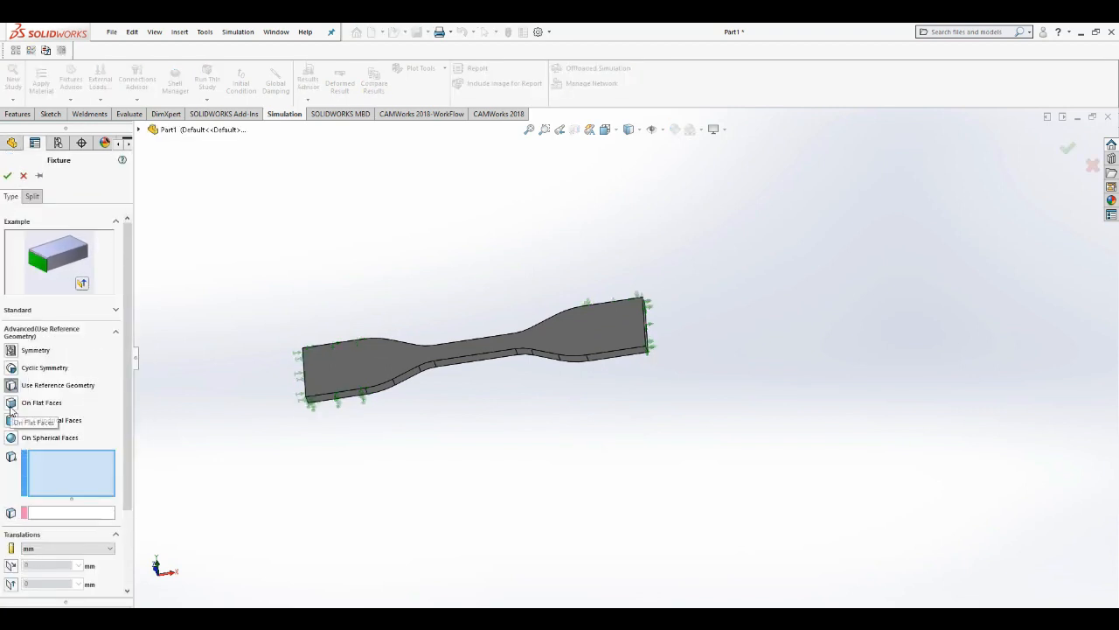
{"action": "left_click", "coordinate": [11, 402]}
{"action": "middle_click_drag", "start_coordinate": [569, 426], "coordinate": [632, 340]}
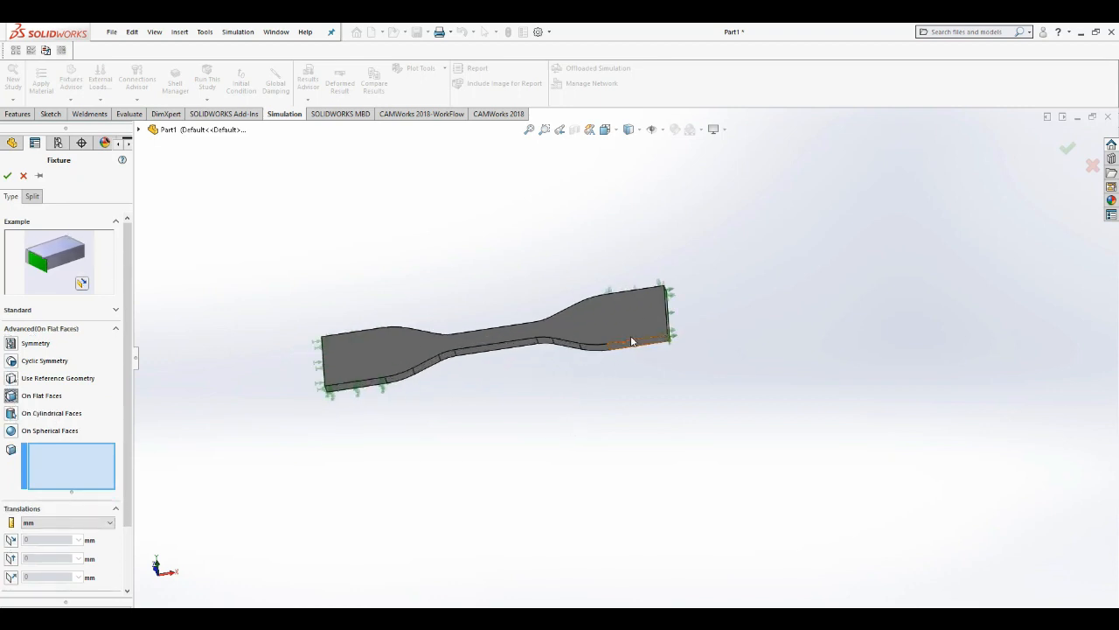
{"action": "scroll", "coordinate": [634, 350], "scroll_direction": "down", "scroll_amount": 5}
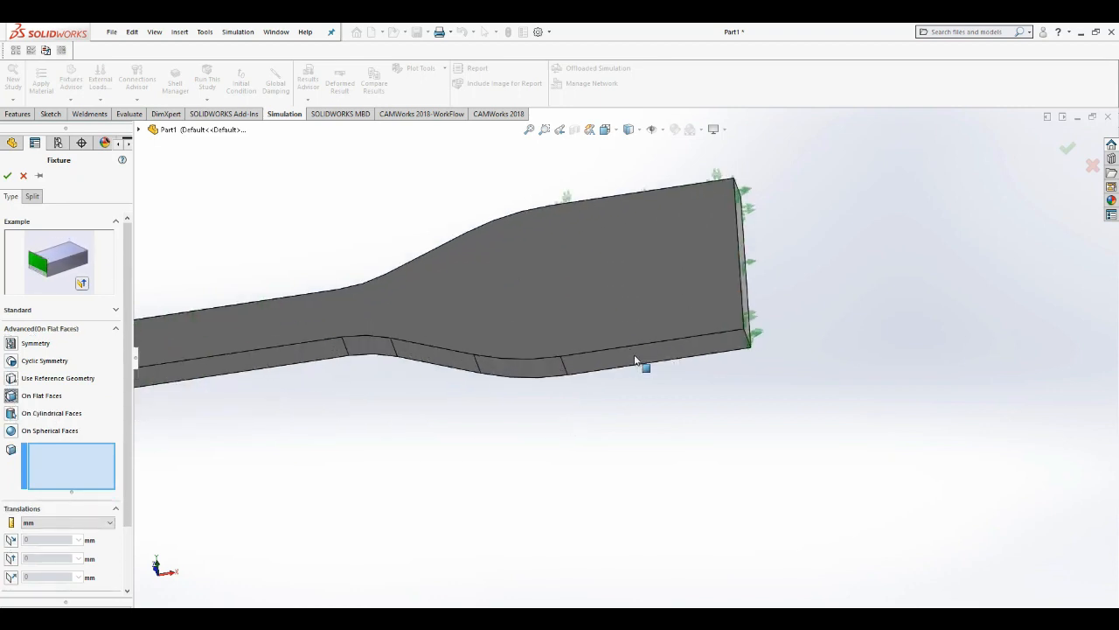
{"action": "left_click", "coordinate": [638, 357]}
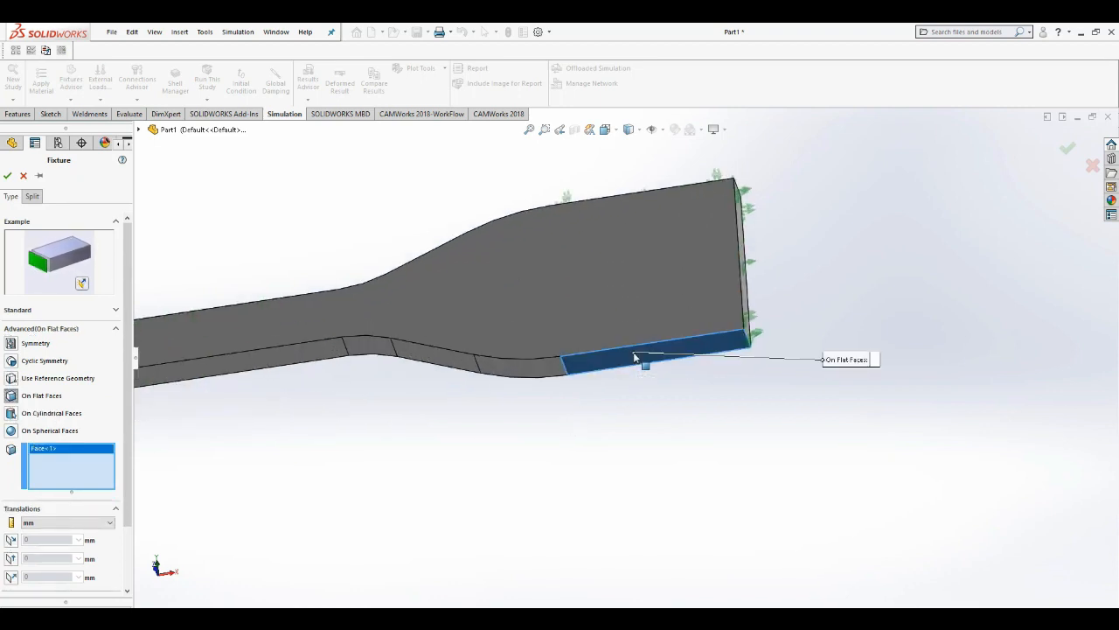
Set the lower face's translation to 20 mm along face direction 1 and 0 mm normal to the face with reversed direction, and accept the fixture
{"action": "left_click", "coordinate": [10, 539]}
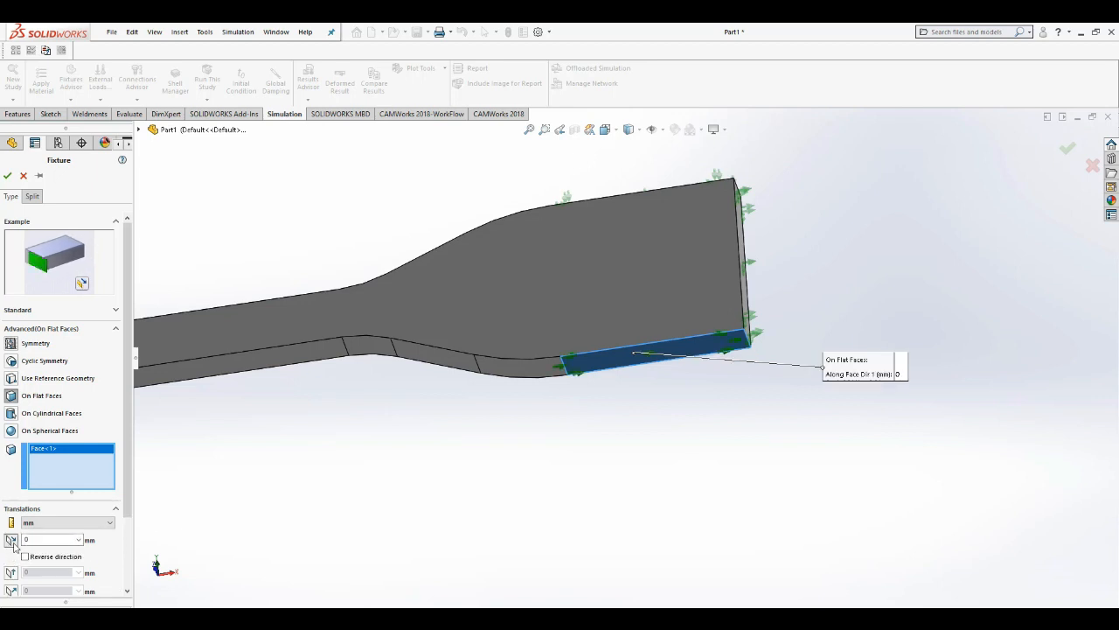
{"action": "double_click", "coordinate": [26, 540]}
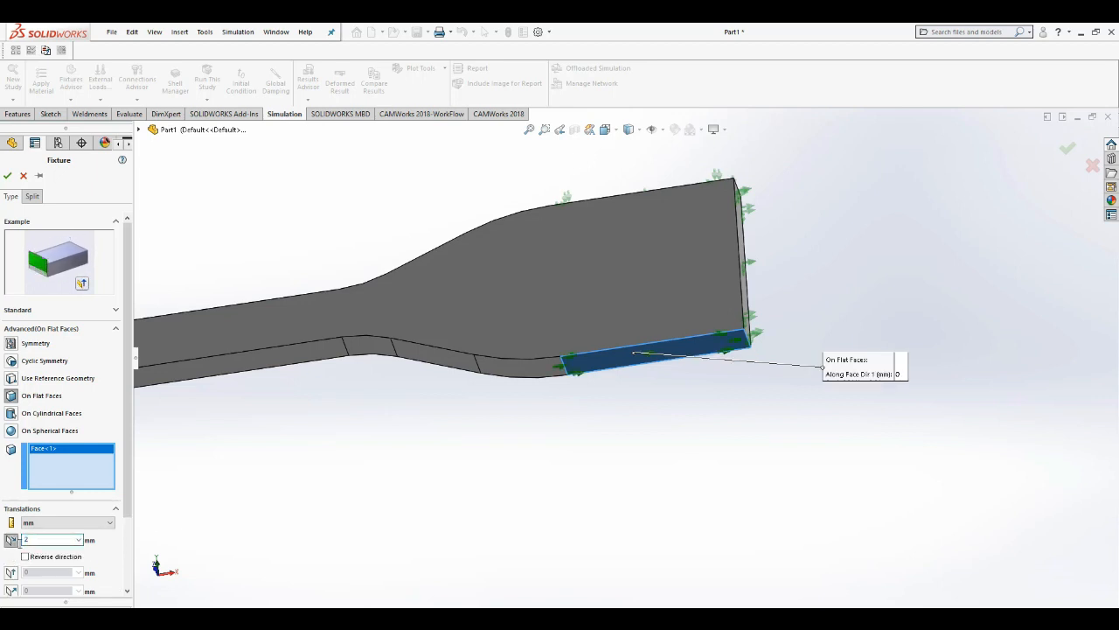
{"action": "type", "text": "20"}
{"action": "left_click", "coordinate": [11, 573]}
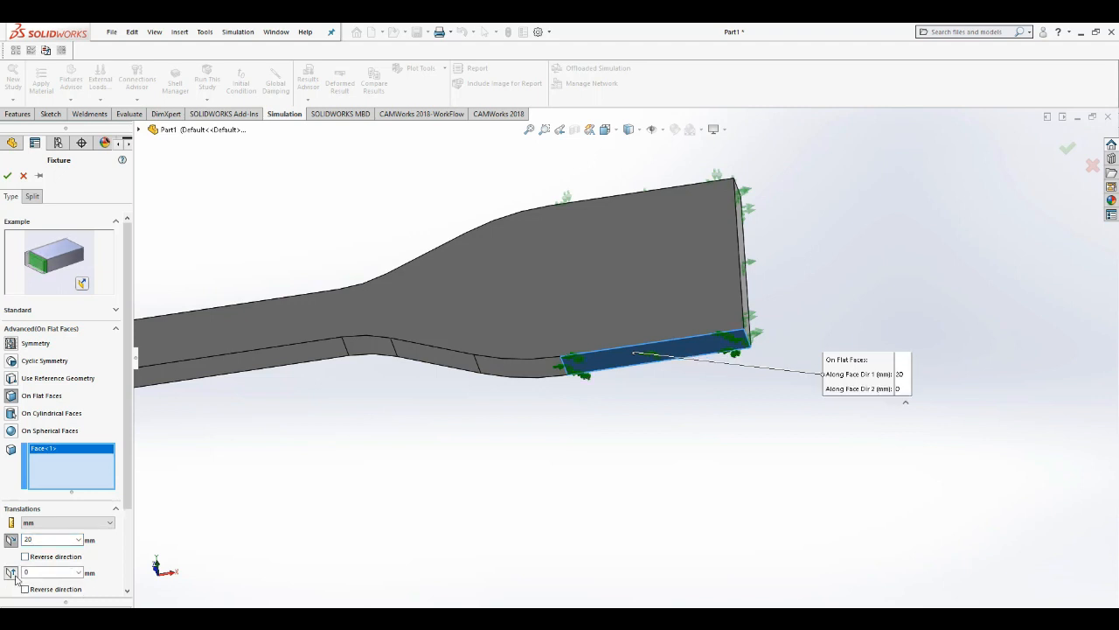
{"action": "left_click", "coordinate": [13, 575]}
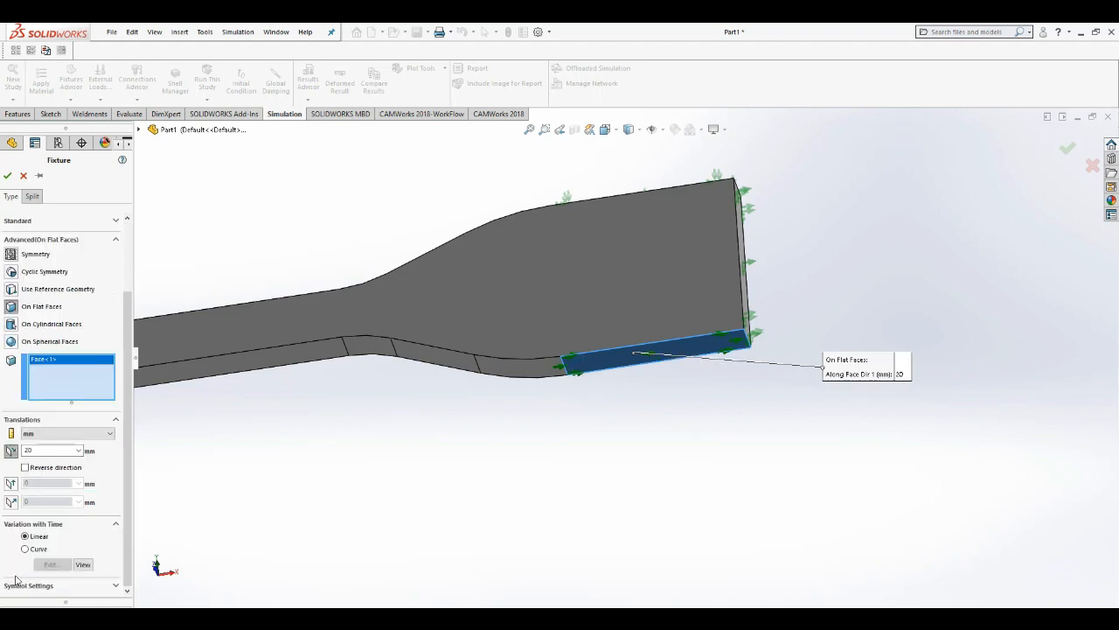
{"action": "left_click", "coordinate": [11, 502]}
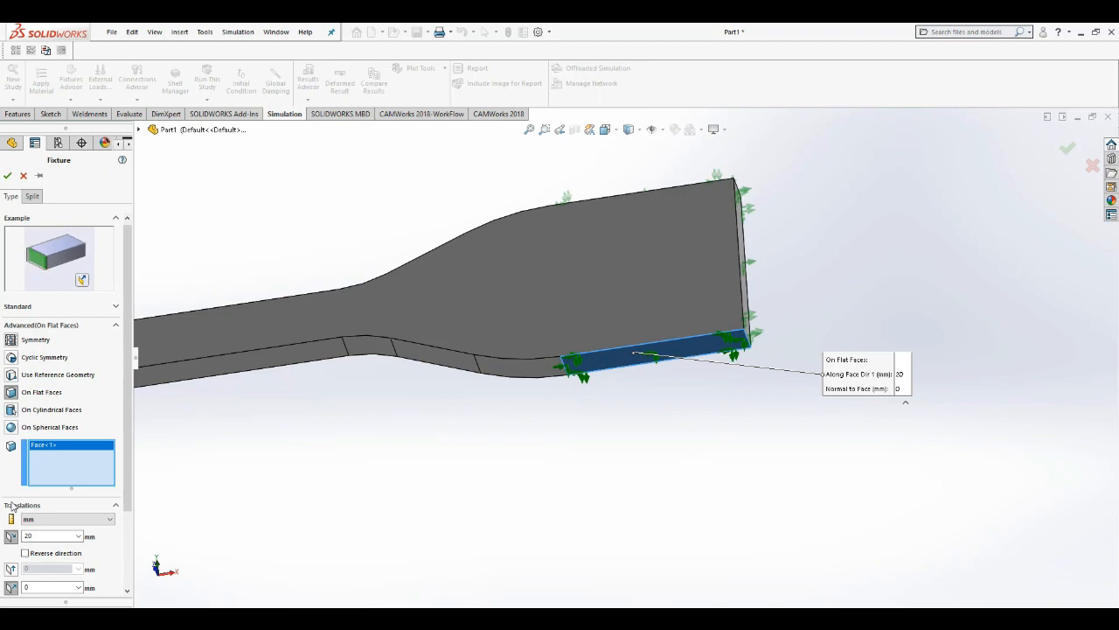
{"action": "scroll", "coordinate": [13, 515], "scroll_direction": "down", "scroll_amount": 3}
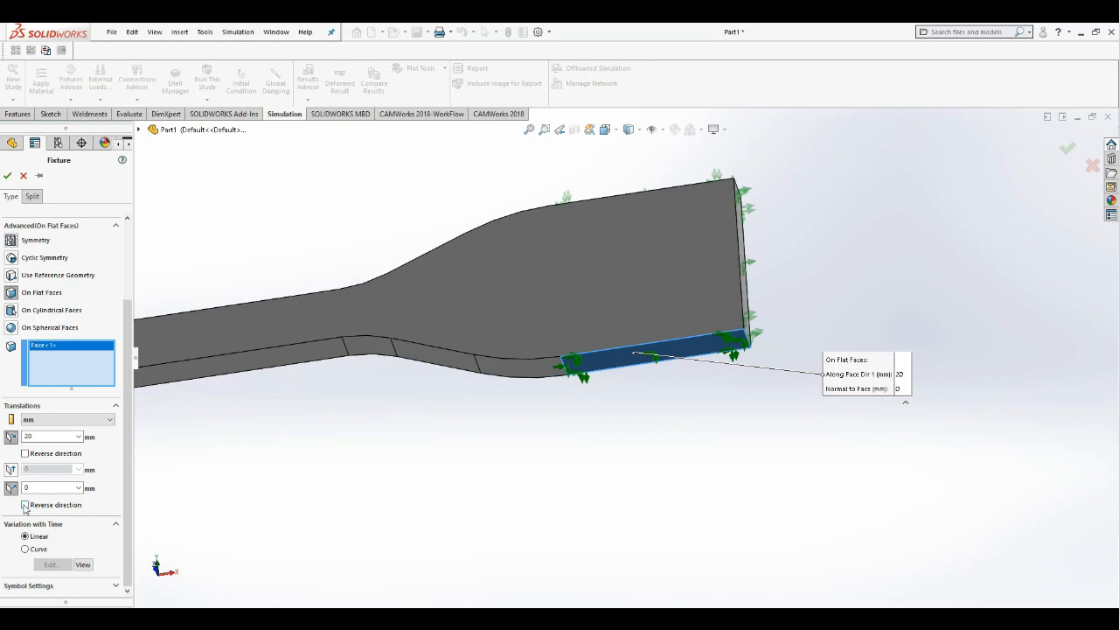
{"action": "left_click", "coordinate": [8, 176]}
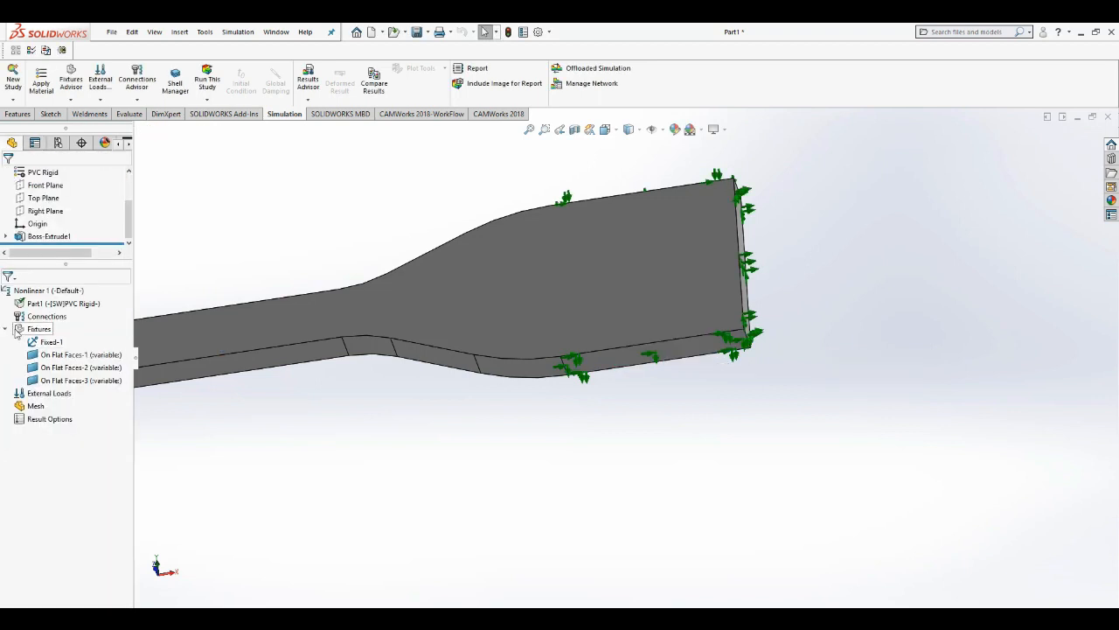
Create the specimen's mesh with the default mesh density
{"action": "left_click", "coordinate": [6, 329]}
{"action": "right_click", "coordinate": [33, 354]}
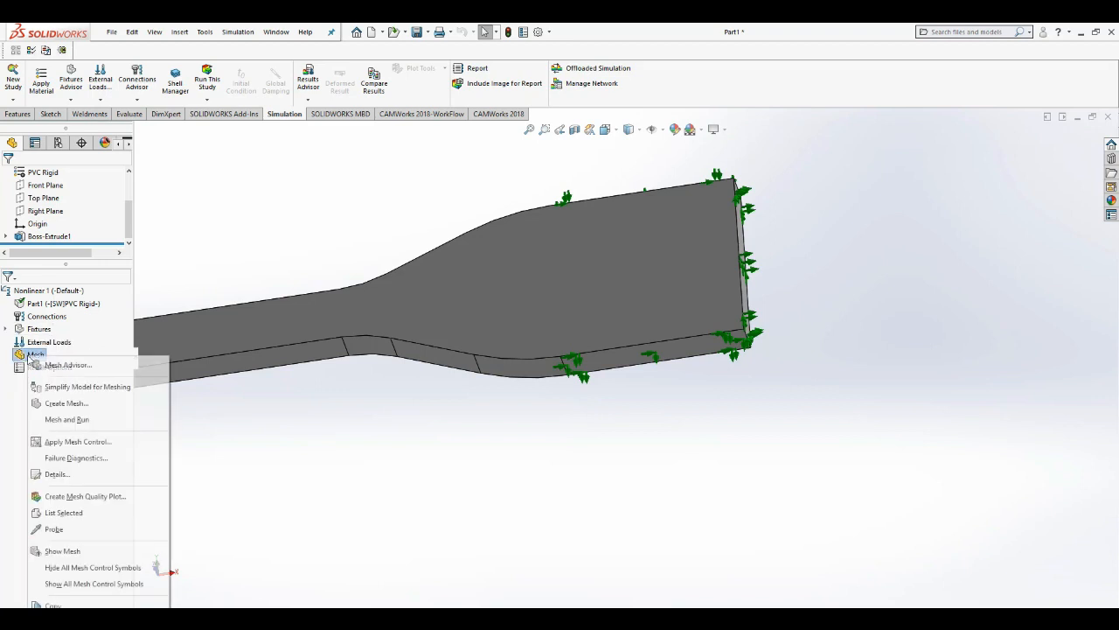
{"action": "left_click", "coordinate": [54, 406]}
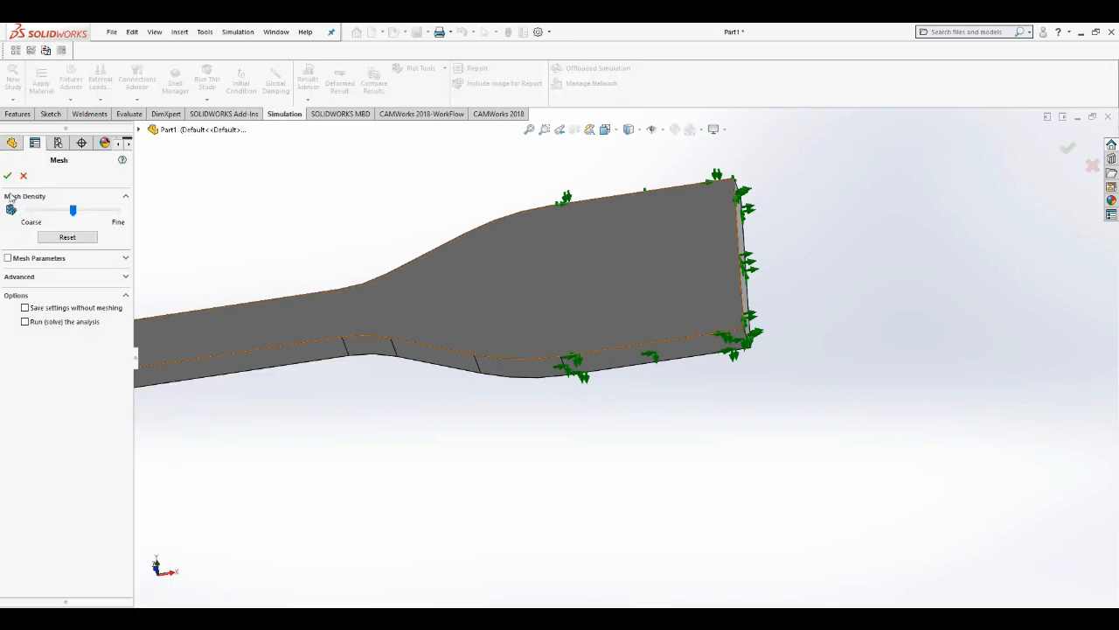
{"action": "left_click", "coordinate": [7, 174]}
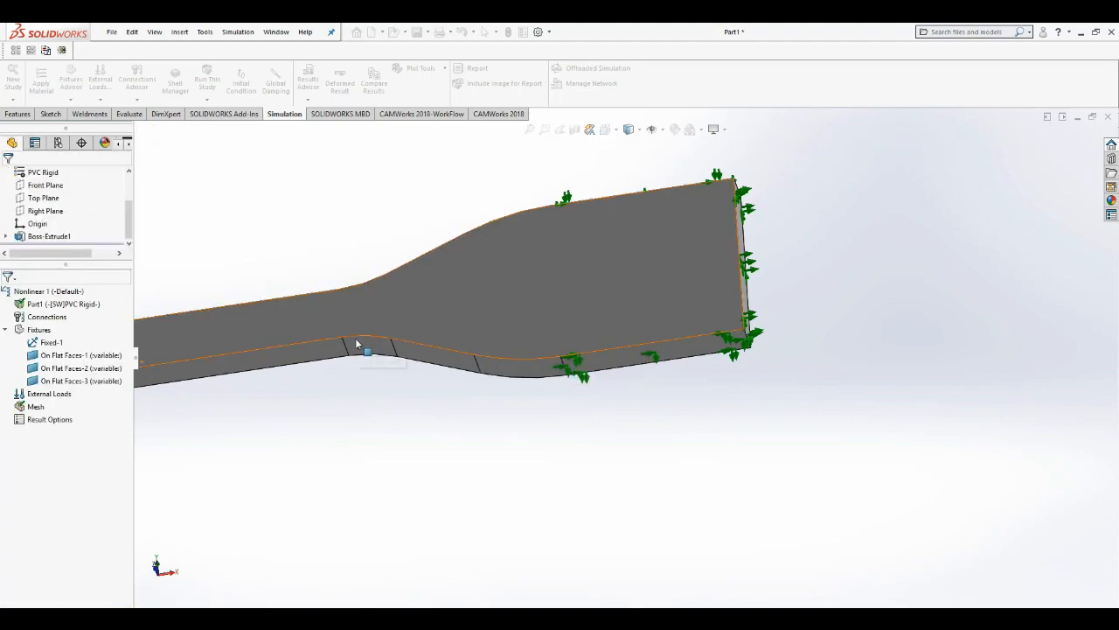
Examine the meshed specimen and review the translation settings and arrow directions of the fixture on the right grip's lower face
{"action": "key", "text": "ctrl+1"}
{"action": "scroll", "coordinate": [349, 362], "scroll_direction": "down", "scroll_amount": 5}
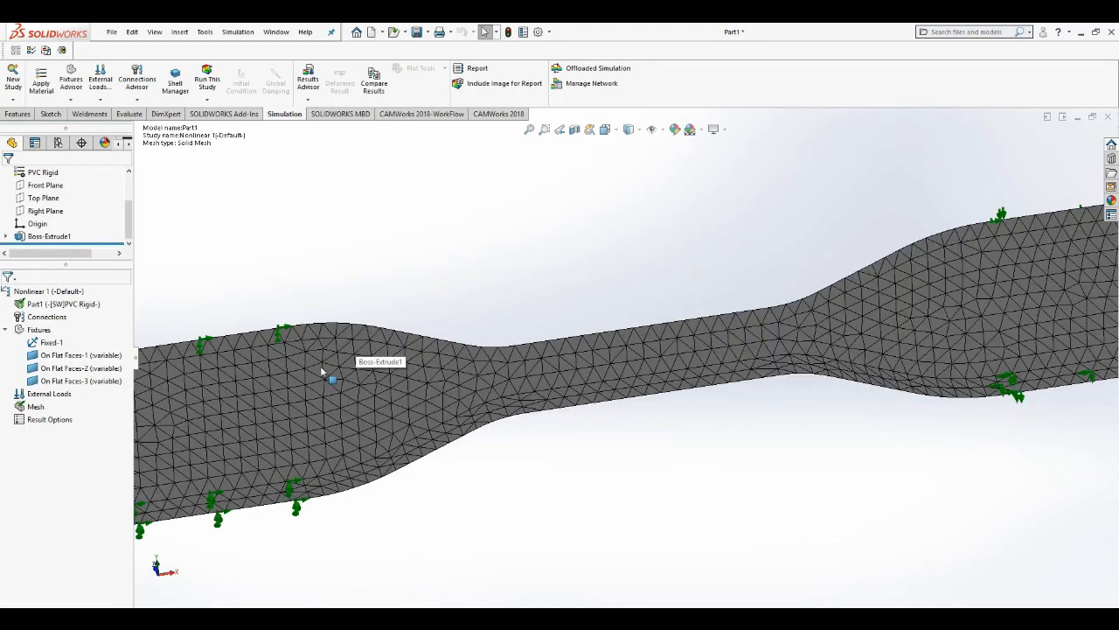
{"action": "scroll", "coordinate": [321, 371], "scroll_direction": "up", "scroll_amount": 5}
{"action": "middle_click_drag", "start_coordinate": [516, 350], "coordinate": [480, 442]}
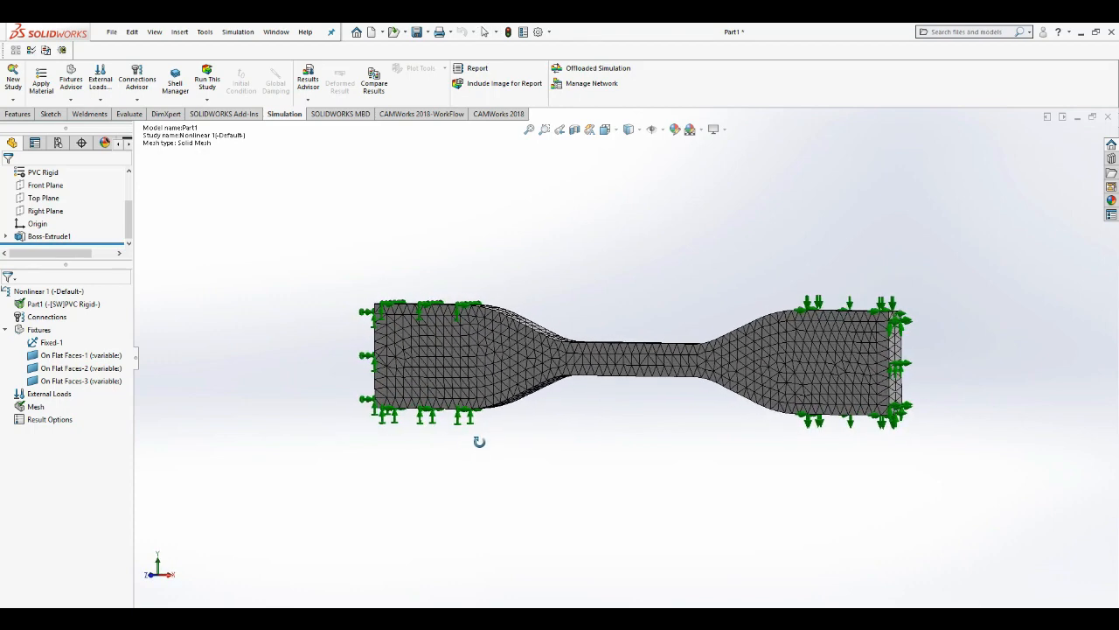
{"action": "double_click", "coordinate": [83, 382]}
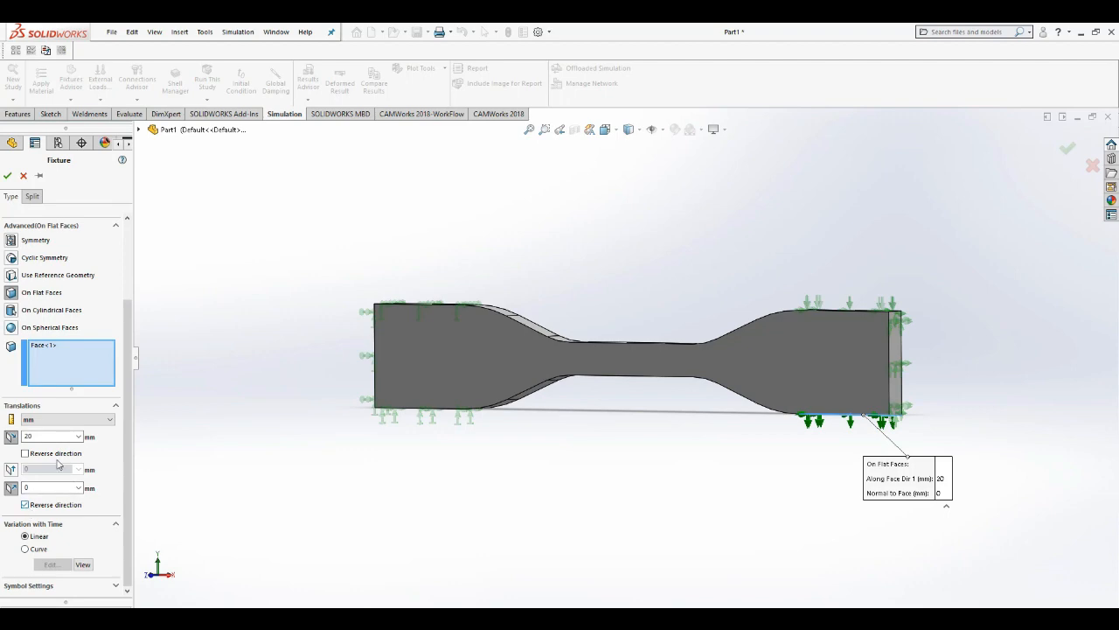
{"action": "left_click", "coordinate": [8, 174]}
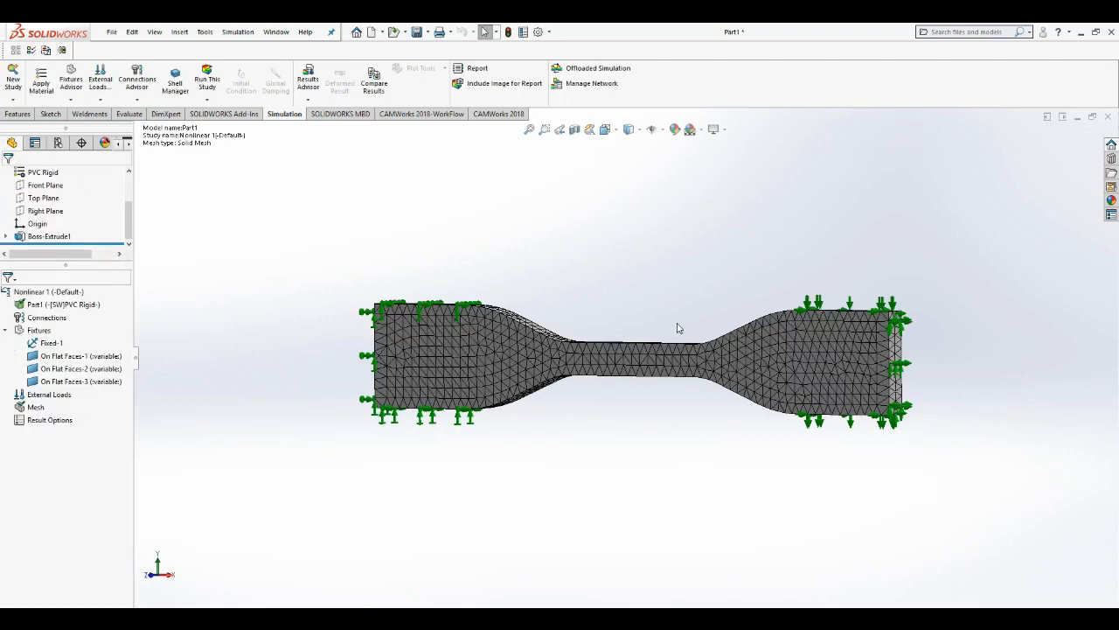
{"action": "scroll", "coordinate": [951, 440], "scroll_direction": "up", "scroll_amount": 2}
{"action": "scroll", "coordinate": [775, 393], "scroll_direction": "down", "scroll_amount": 5}
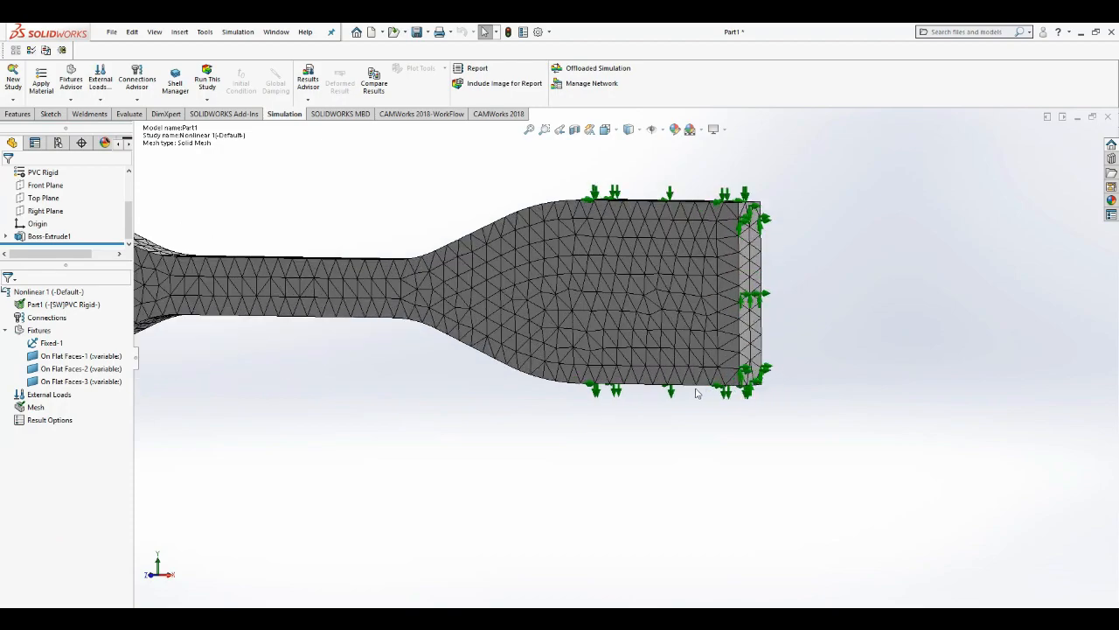
{"action": "scroll", "coordinate": [697, 392], "scroll_direction": "down", "scroll_amount": 2}
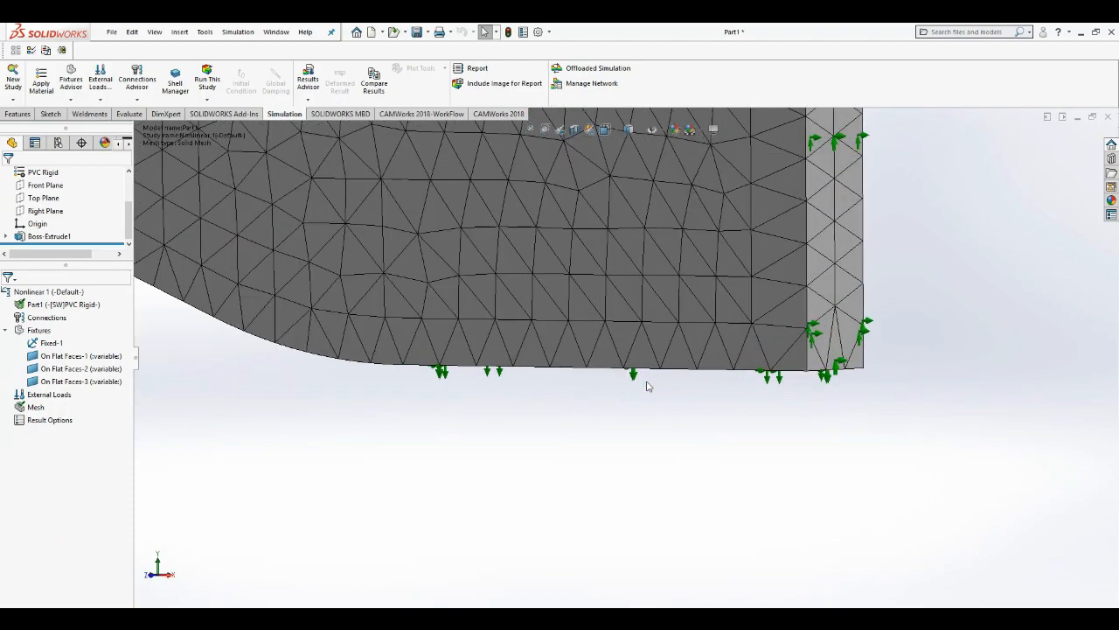
{"action": "middle_click_drag", "start_coordinate": [647, 387], "coordinate": [668, 336]}
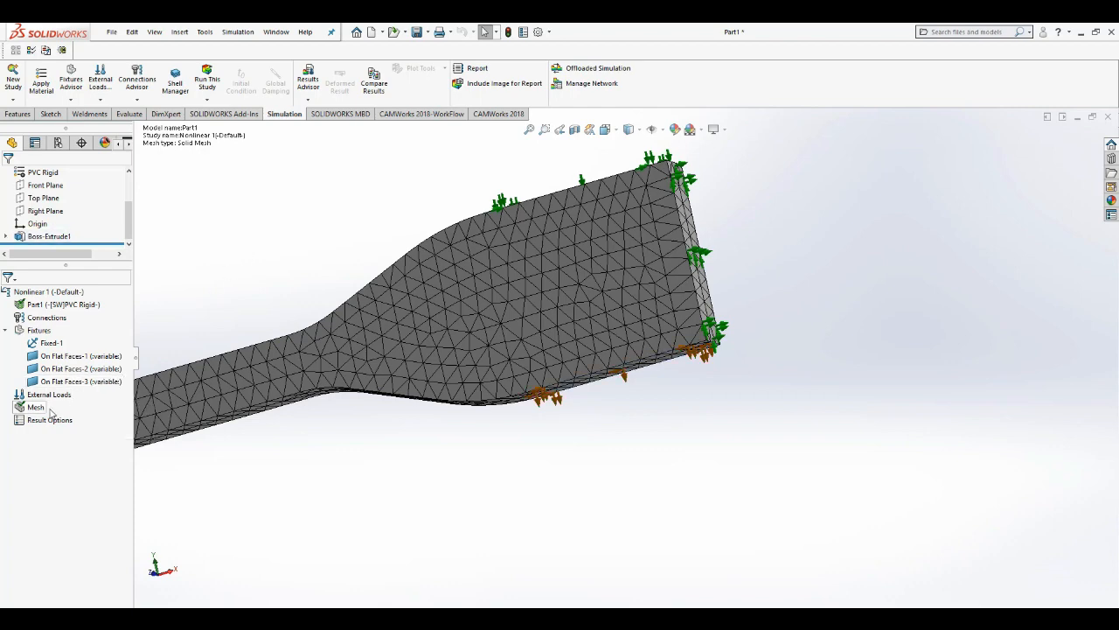
Fit the whole specimen in view and run the nonlinear study
{"action": "middle_click_drag", "start_coordinate": [200, 443], "coordinate": [198, 437]}
{"action": "key", "text": "f"}
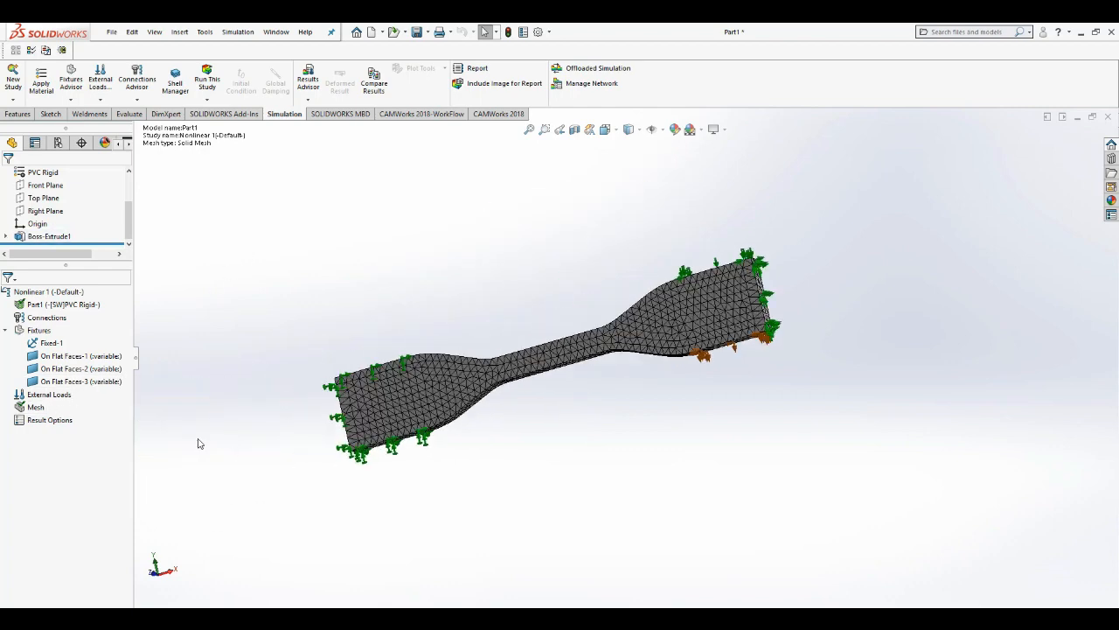
{"action": "right_click", "coordinate": [40, 293]}
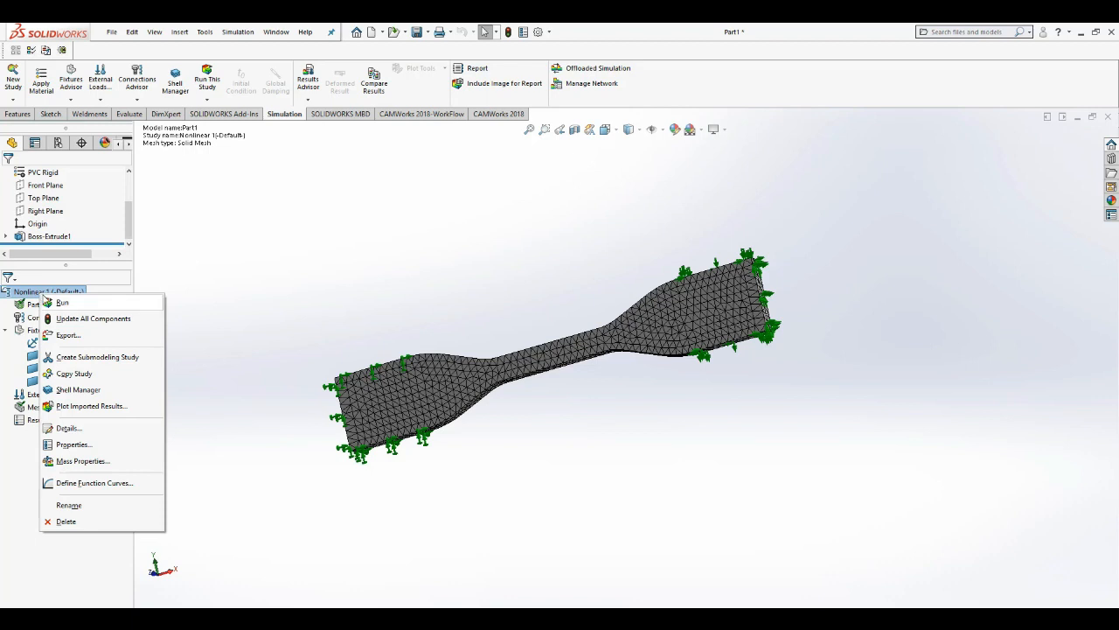
{"action": "left_click", "coordinate": [46, 301]}
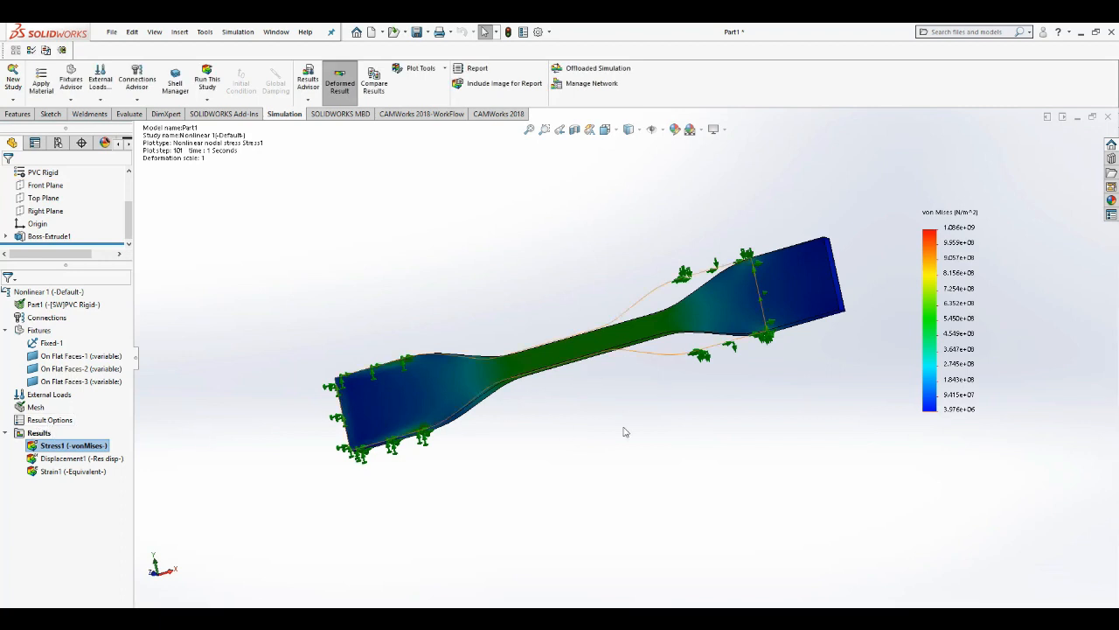
Set the von Mises stress plot's legend to floating number format and its unit to N/mm^2 (MPa)
{"action": "double_click", "coordinate": [969, 351]}
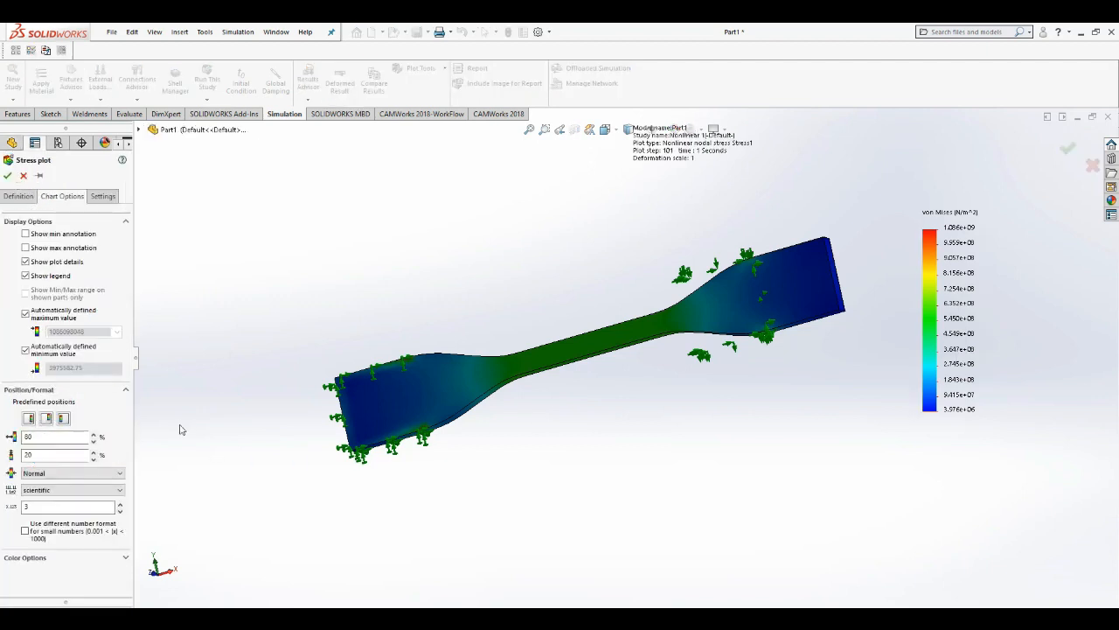
{"action": "left_click", "coordinate": [59, 489]}
{"action": "left_click", "coordinate": [55, 510]}
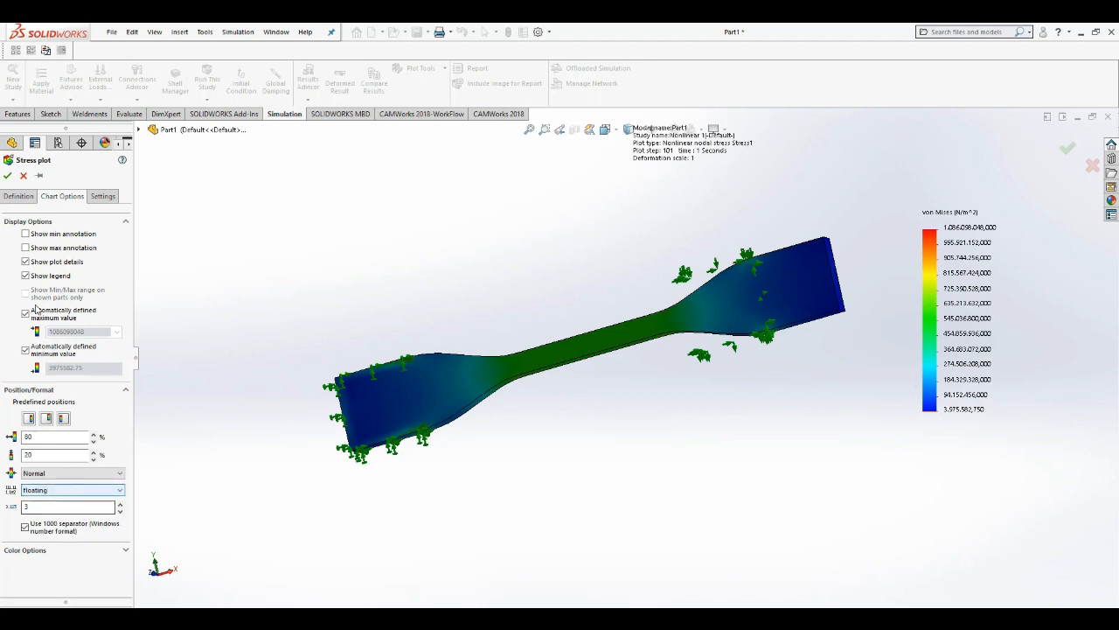
{"action": "left_click", "coordinate": [17, 195]}
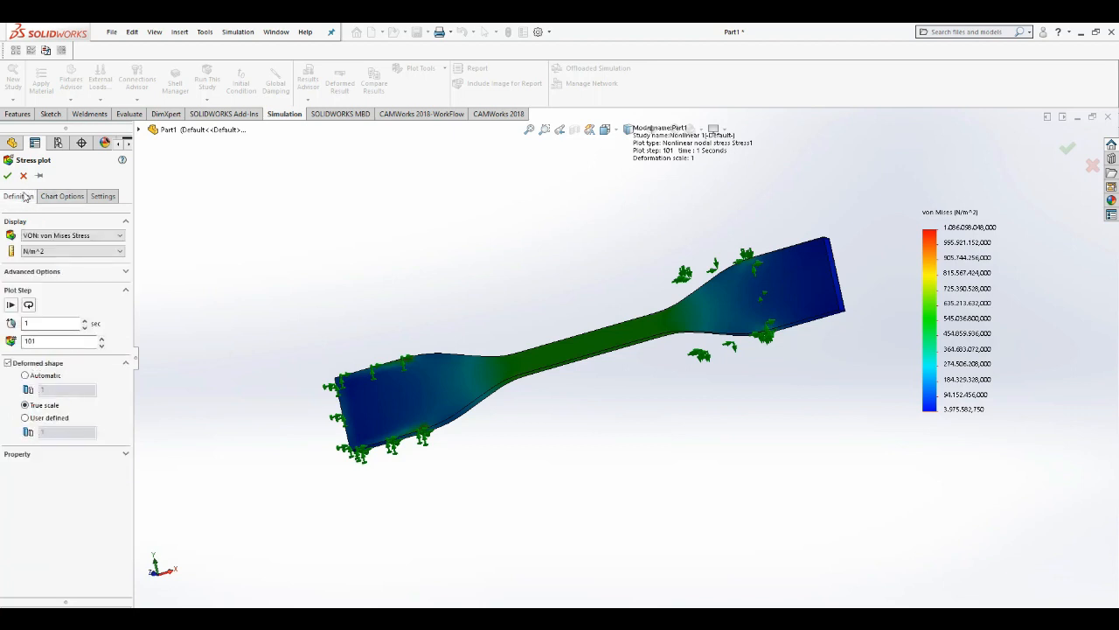
{"action": "left_click", "coordinate": [54, 252]}
{"action": "left_click", "coordinate": [58, 278]}
{"action": "left_click", "coordinate": [8, 176]}
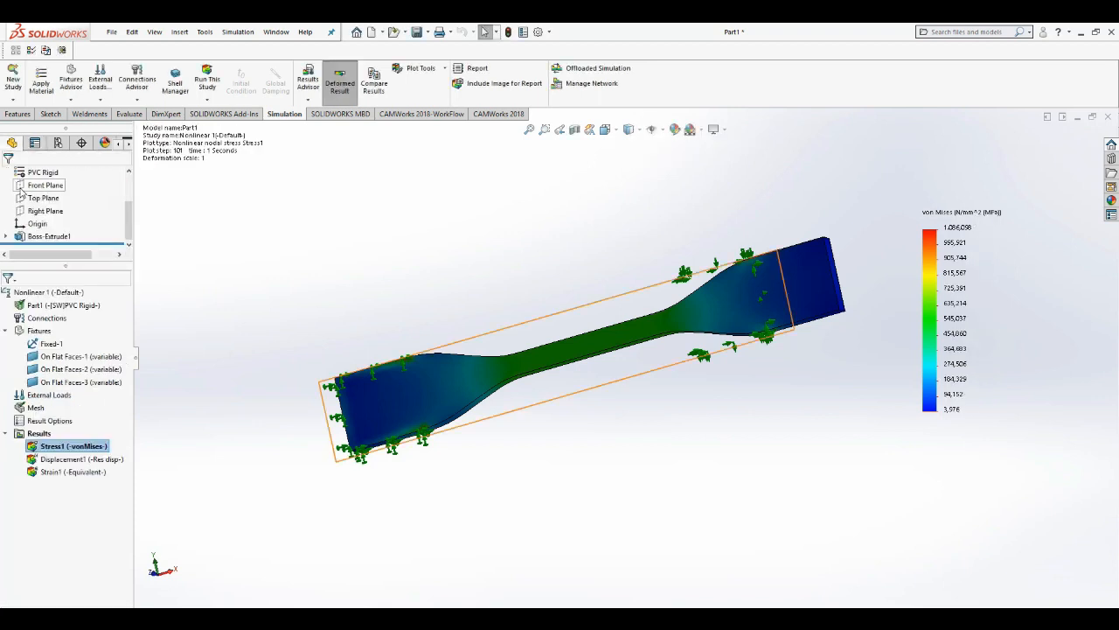
Show the resultant displacement plot and set its legend to floating number format, keeping the unit as mm
{"action": "left_click", "coordinate": [74, 458]}
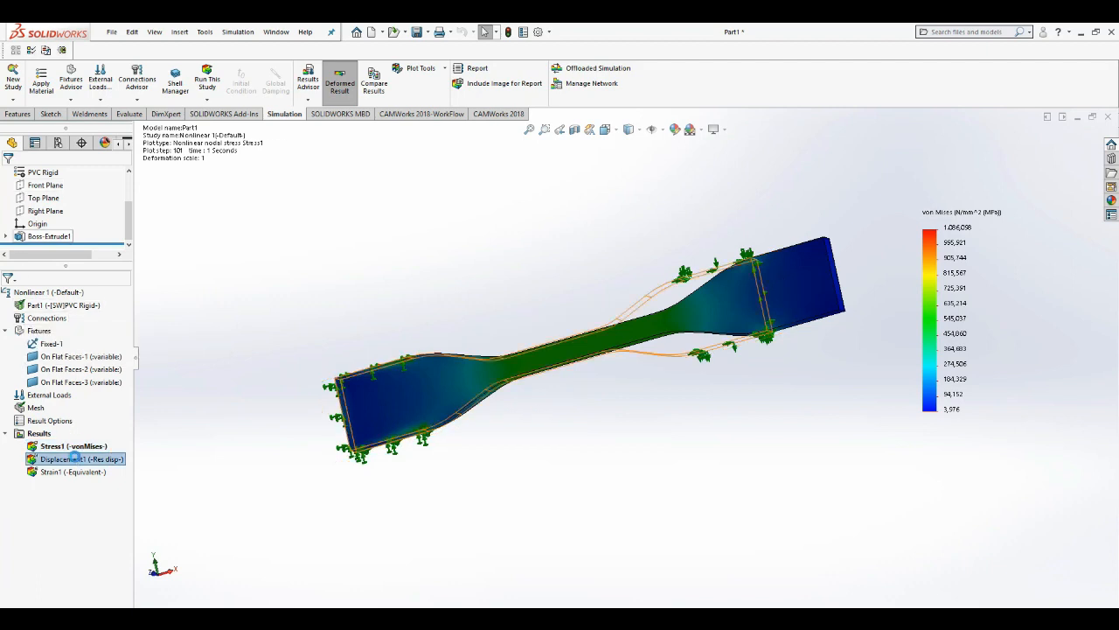
{"action": "double_click", "coordinate": [75, 458]}
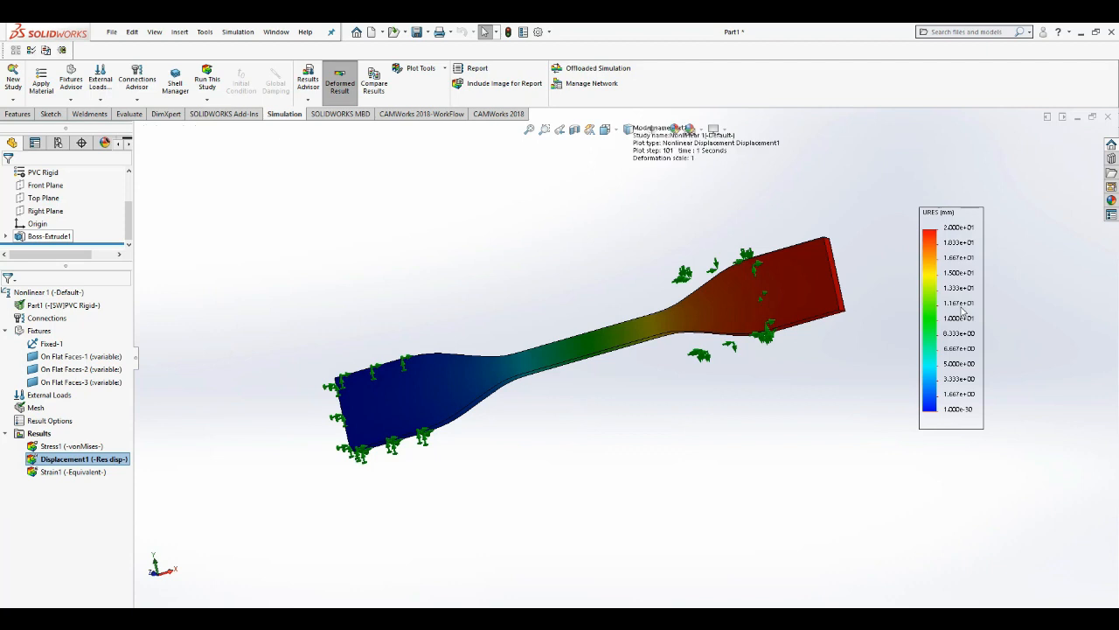
{"action": "double_click", "coordinate": [936, 319]}
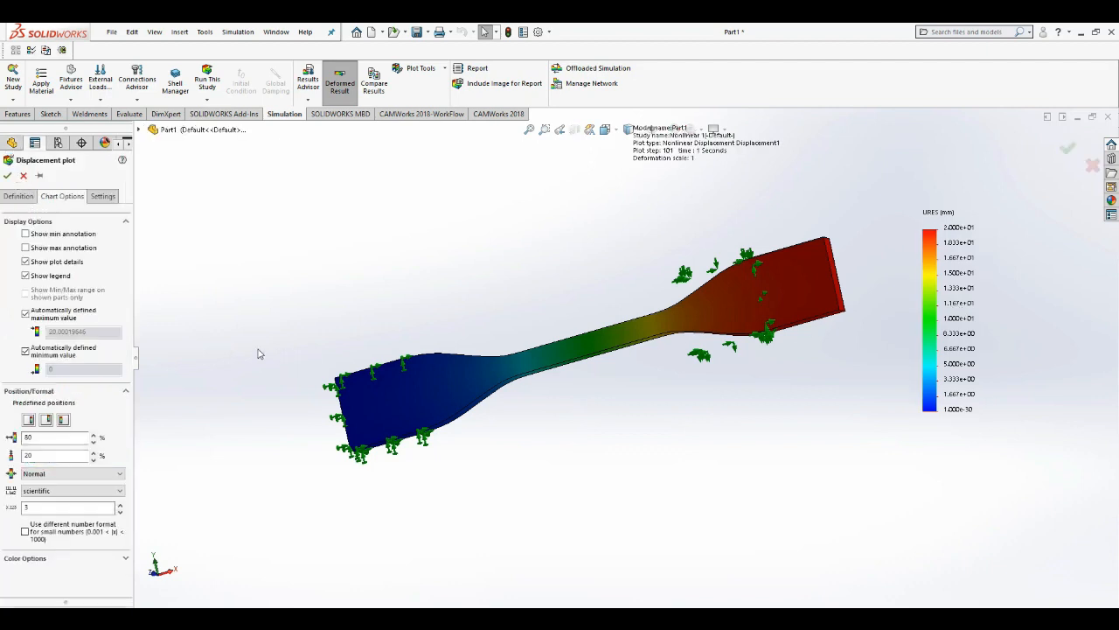
{"action": "left_click", "coordinate": [75, 490]}
{"action": "left_click", "coordinate": [74, 508]}
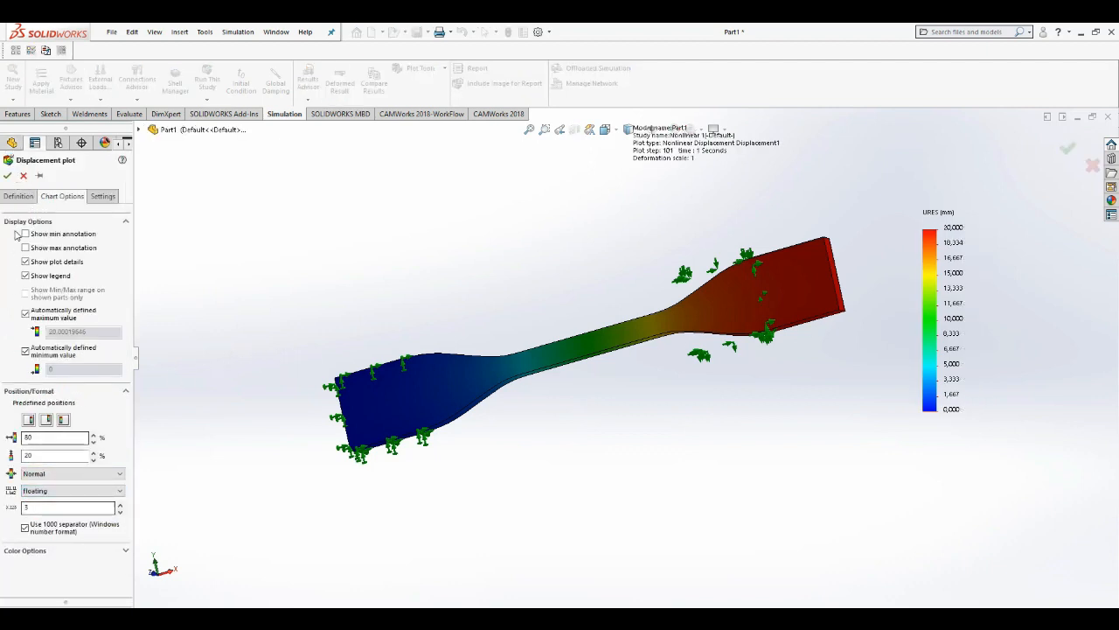
{"action": "left_click", "coordinate": [19, 195]}
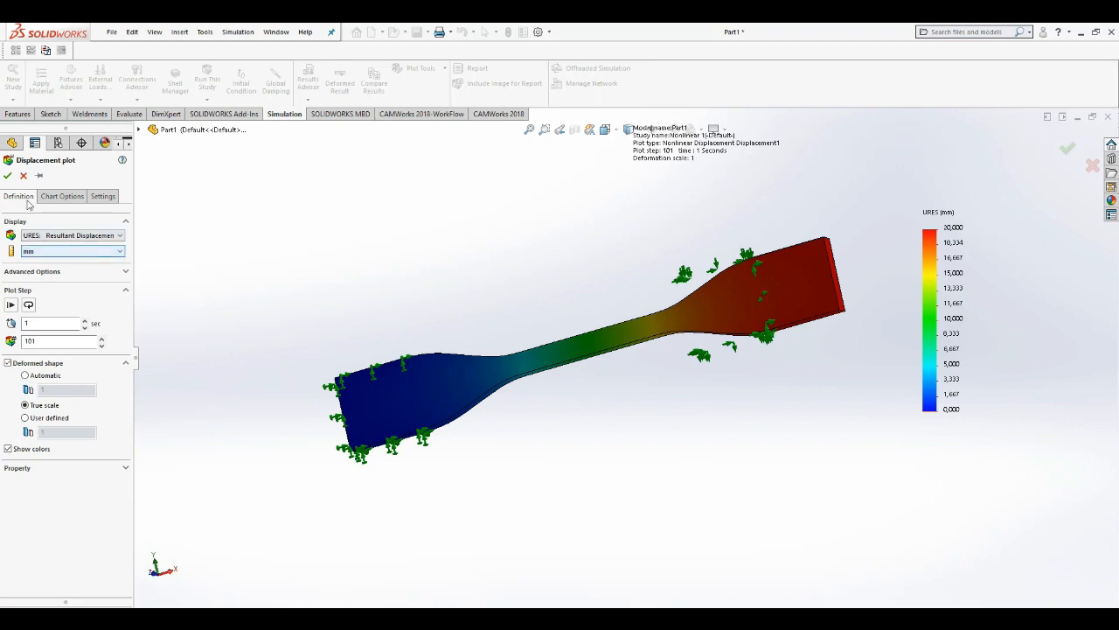
{"action": "left_click", "coordinate": [8, 176]}
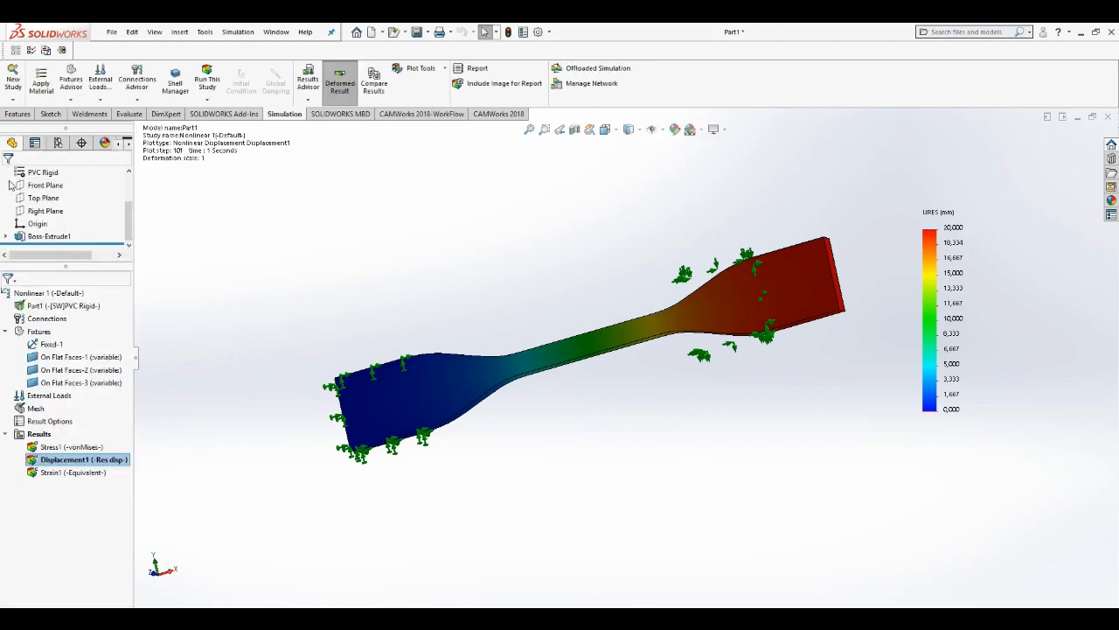
Show the equivalent strain plot and set its legend to floating number format
{"action": "double_click", "coordinate": [85, 476]}
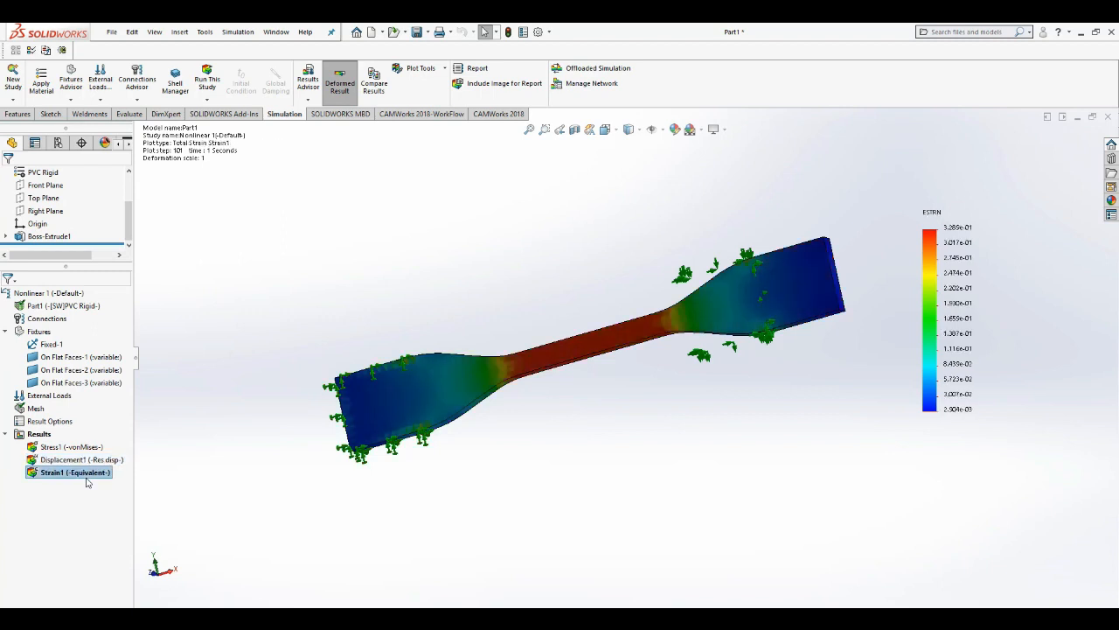
{"action": "double_click", "coordinate": [957, 262]}
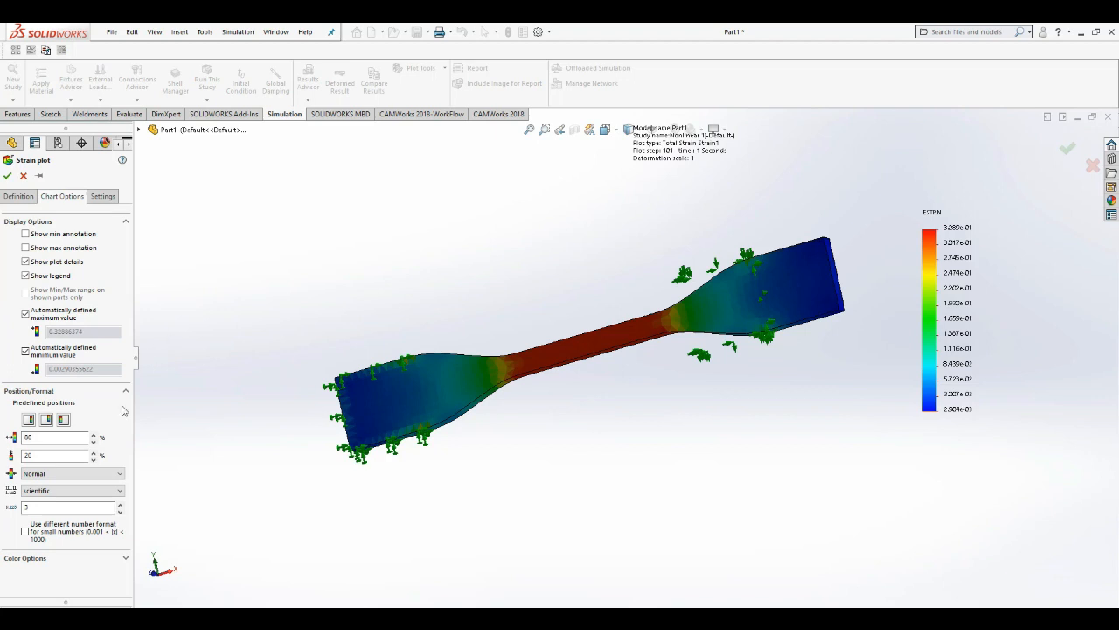
{"action": "left_click", "coordinate": [112, 490]}
{"action": "left_click", "coordinate": [35, 508]}
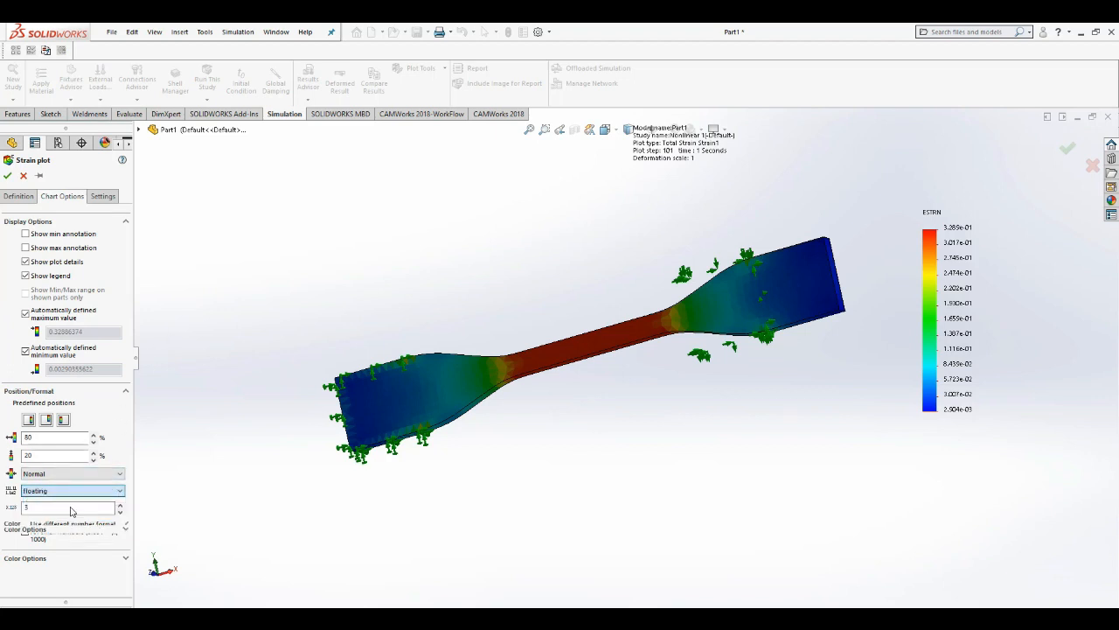
{"action": "left_click", "coordinate": [8, 178]}
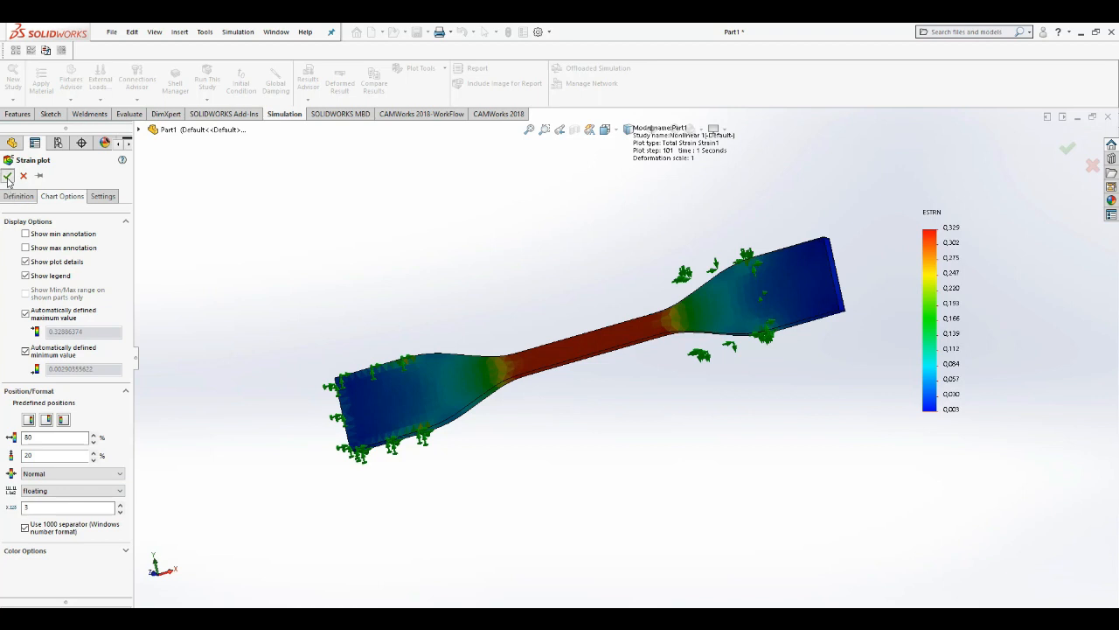
Show the von Mises stress plot, play its animation through the loading steps, and close the animation
{"action": "double_click", "coordinate": [77, 447]}
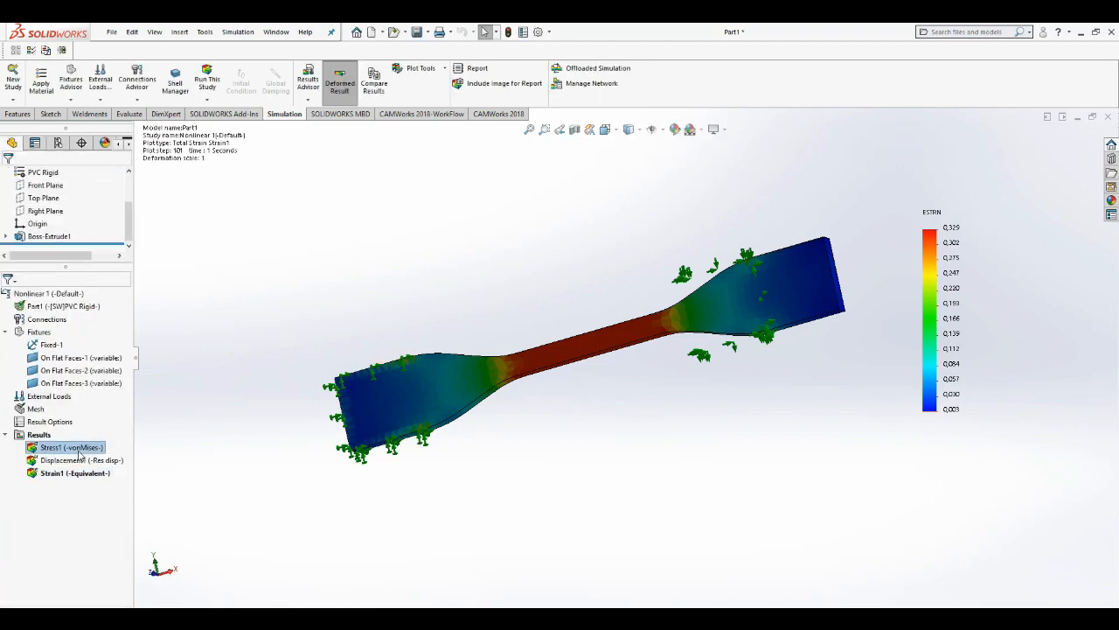
{"action": "right_click", "coordinate": [77, 447]}
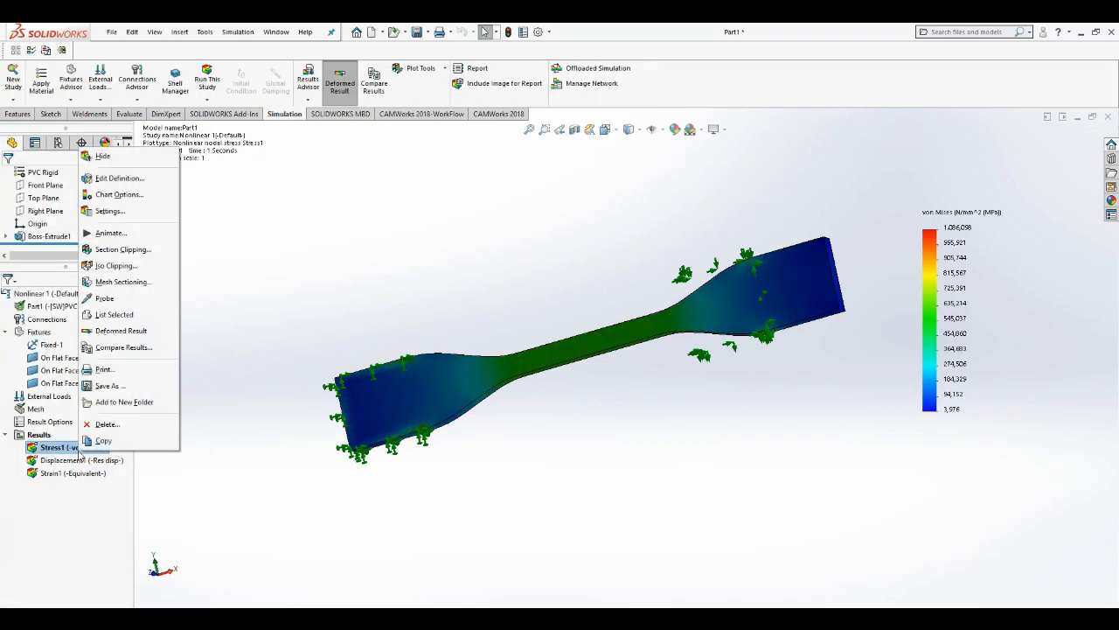
{"action": "left_click", "coordinate": [112, 233]}
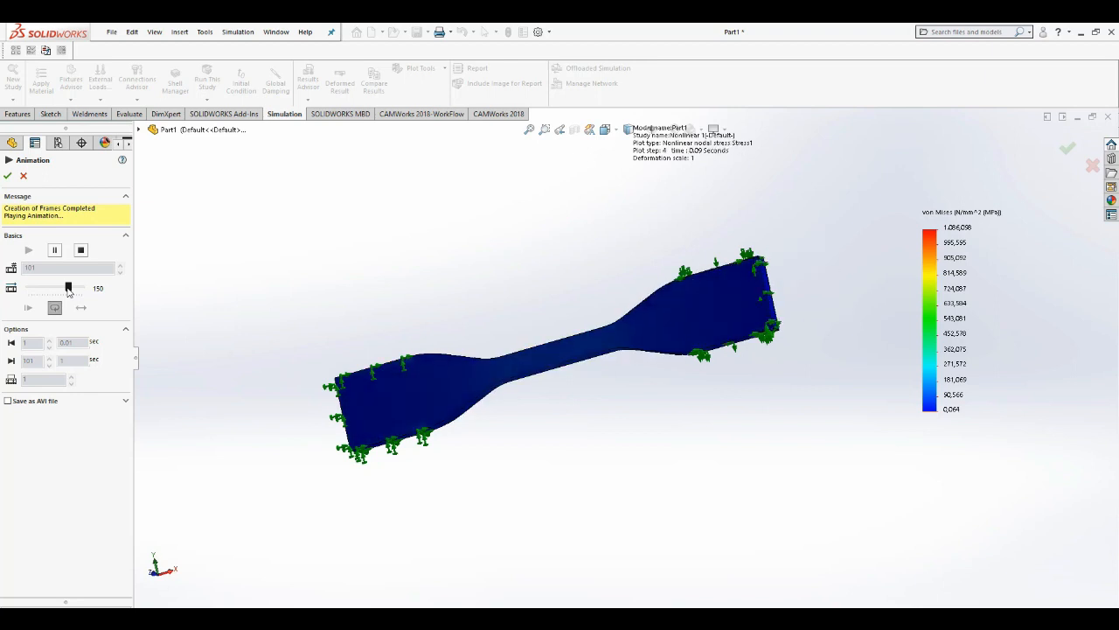
{"action": "left_click", "coordinate": [8, 175]}
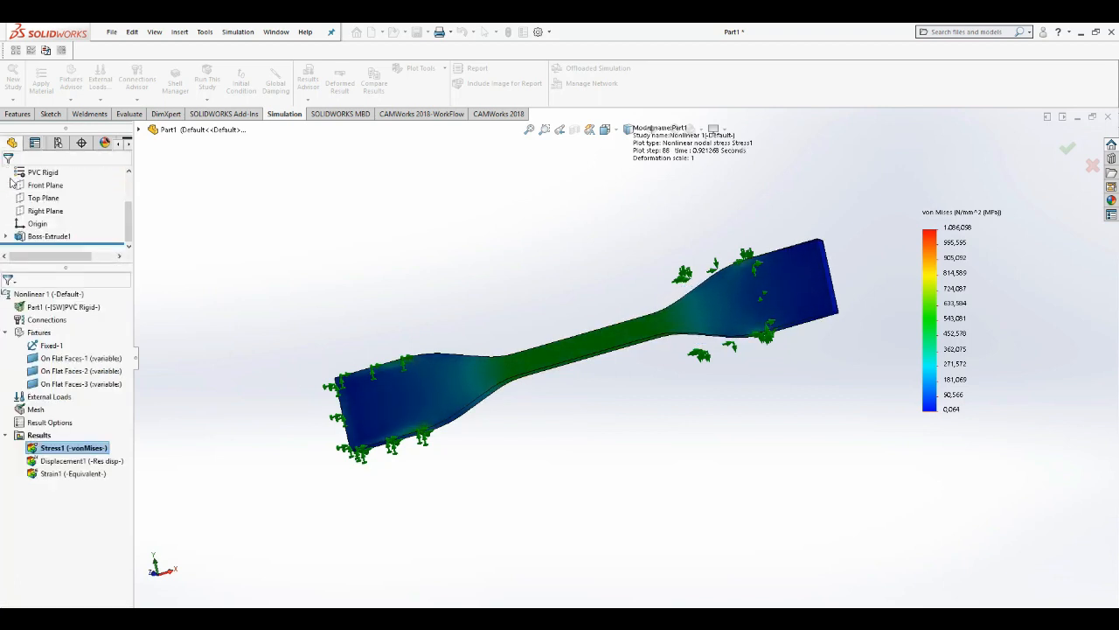
Show the resultant displacement plot, play its animation through the loading steps, and close the animation
{"action": "double_click", "coordinate": [90, 461]}
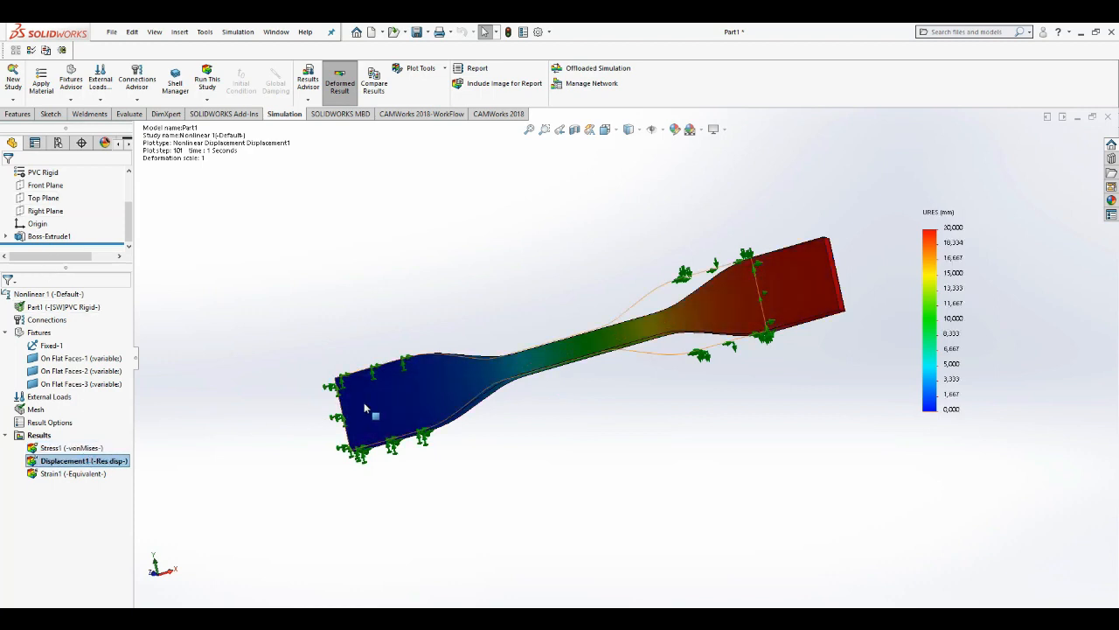
{"action": "right_click", "coordinate": [98, 468]}
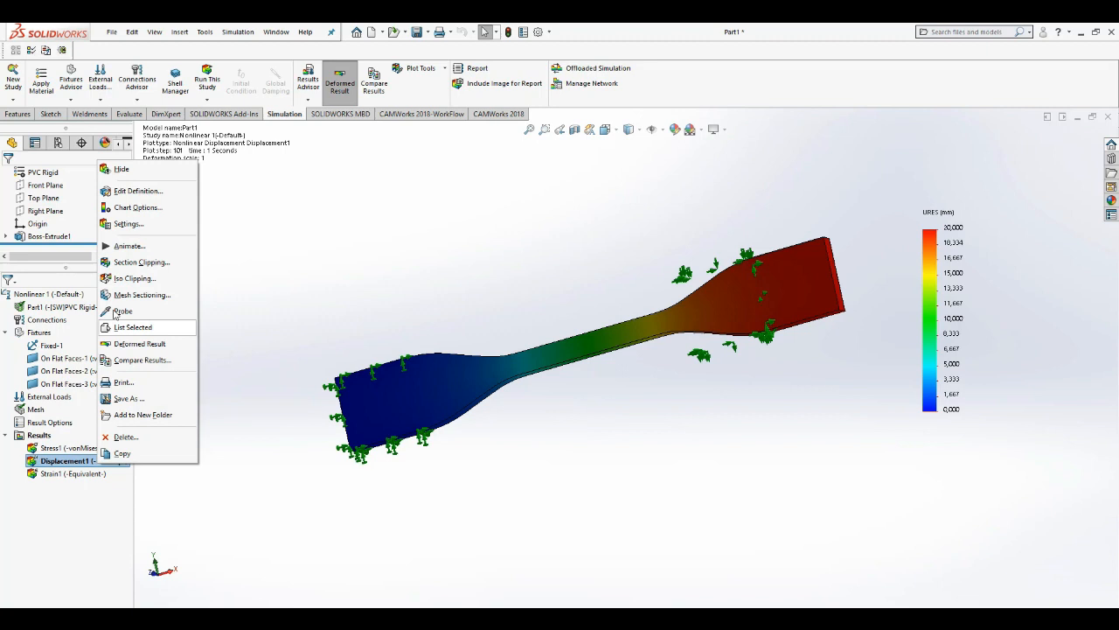
{"action": "left_click", "coordinate": [136, 253]}
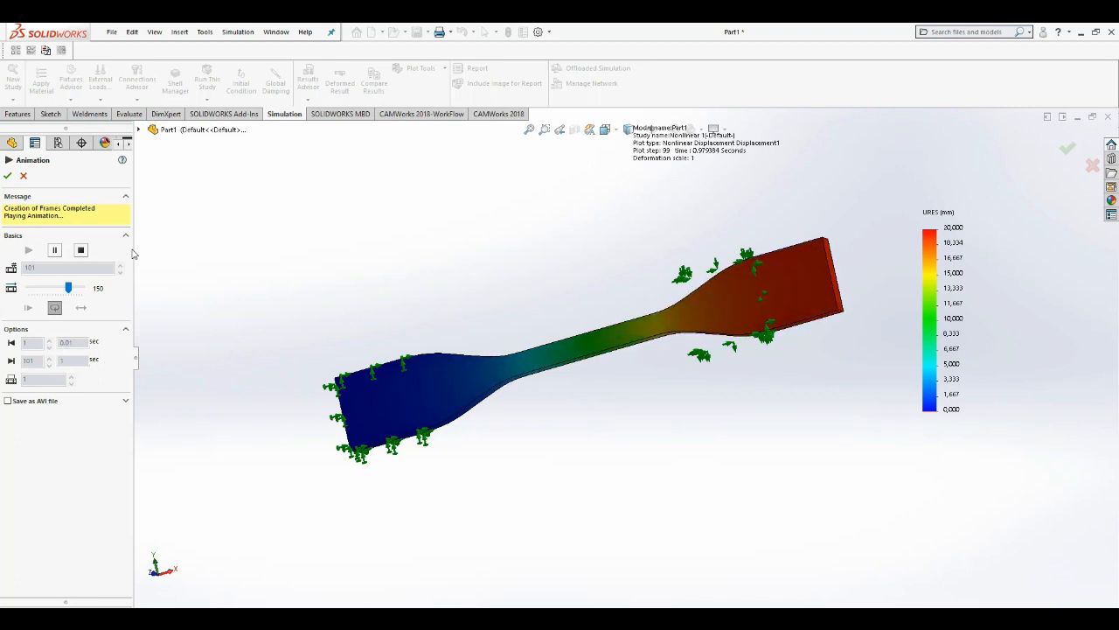
{"action": "left_click", "coordinate": [8, 176]}
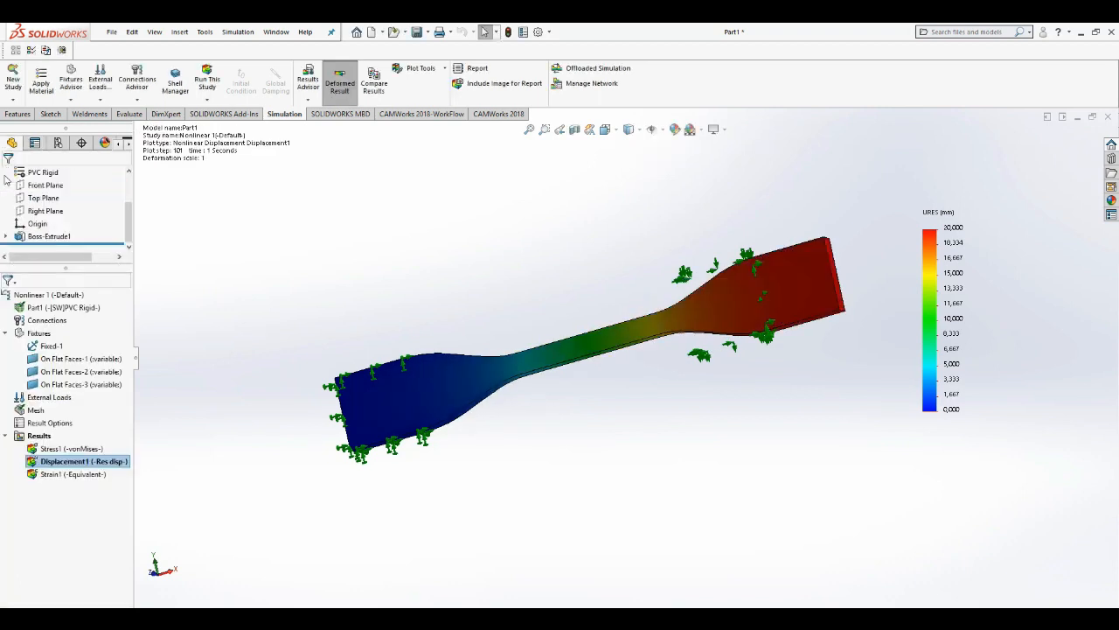
Show the equivalent strain plot, play its animation through the loading steps, and close the animation
{"action": "double_click", "coordinate": [66, 475]}
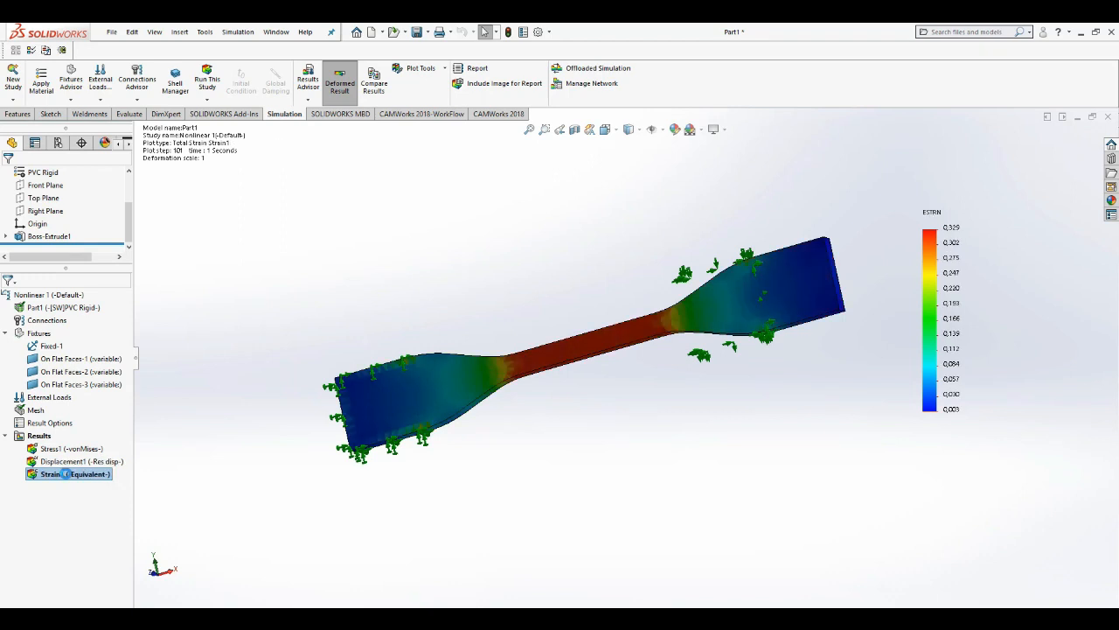
{"action": "right_click", "coordinate": [67, 477]}
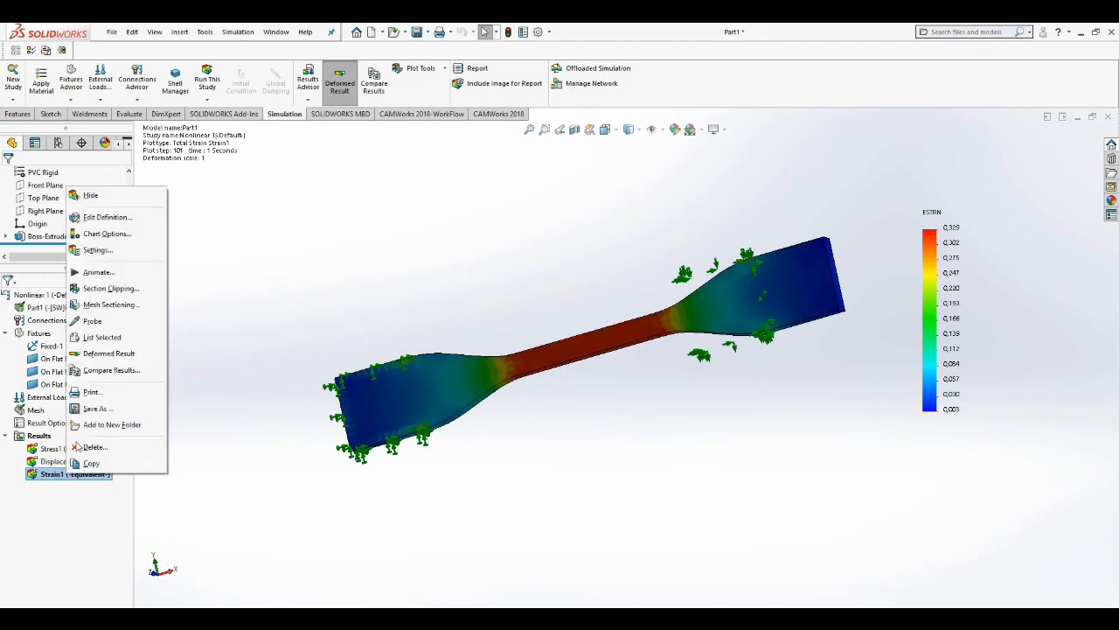
{"action": "left_click", "coordinate": [121, 275]}
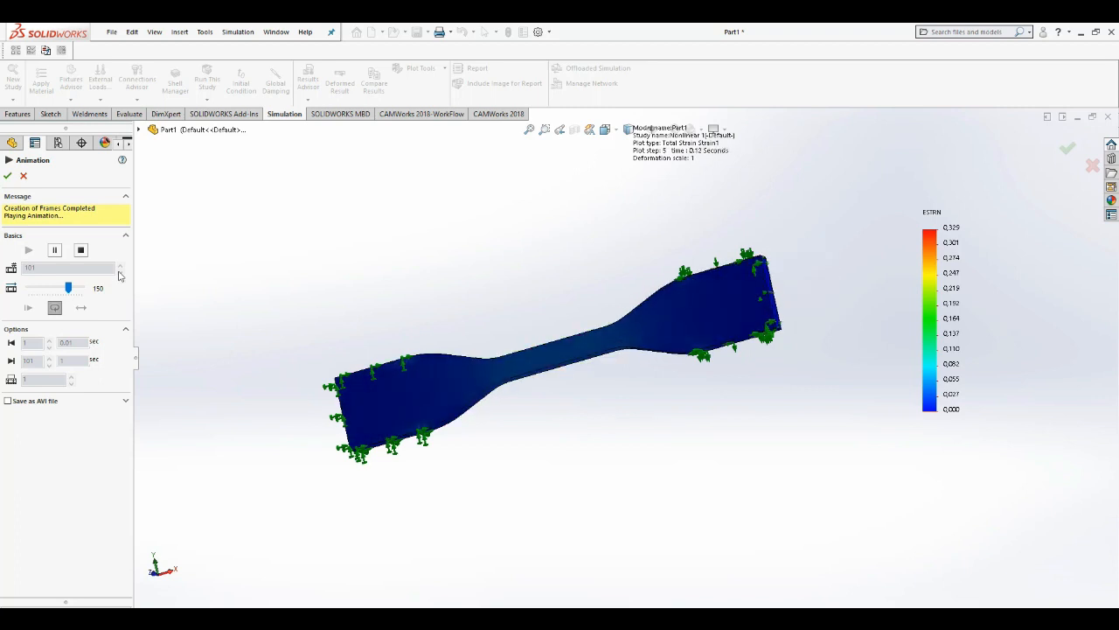
{"action": "left_click", "coordinate": [8, 178]}
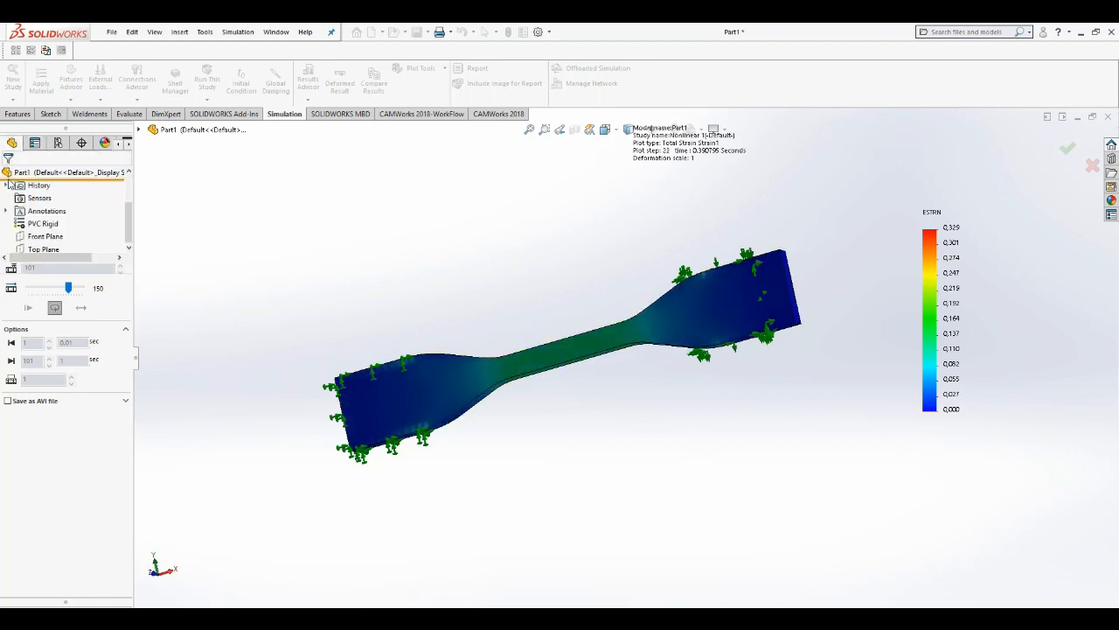
Create a time history graph of von Mises stress in N/mm^2 (MPa) against time for Node 1
{"action": "right_click", "coordinate": [40, 441]}
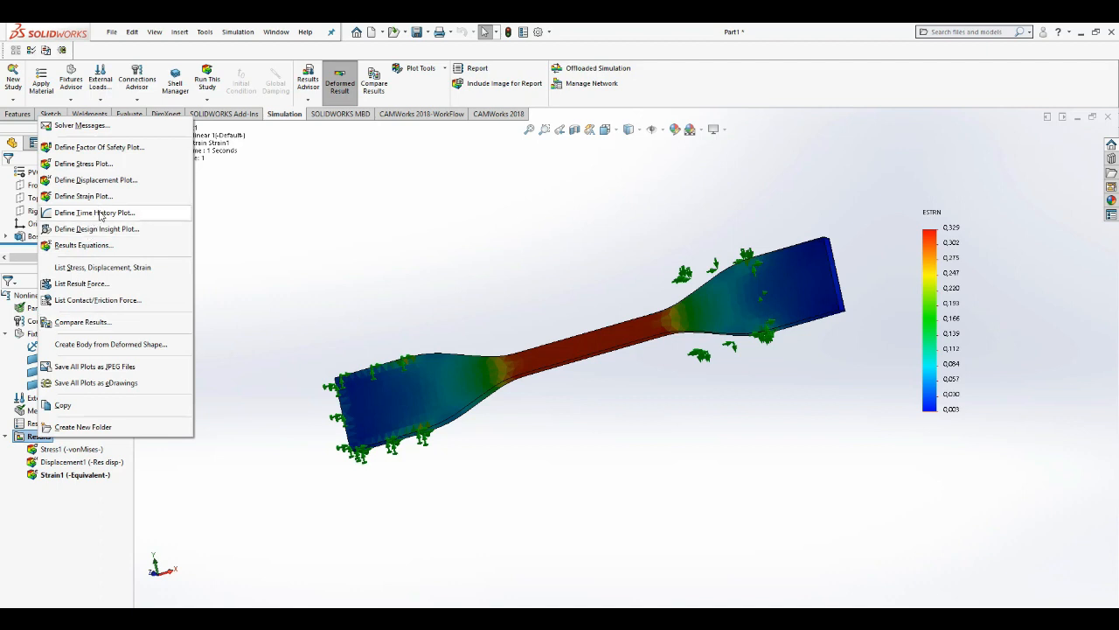
{"action": "key", "text": "Escape"}
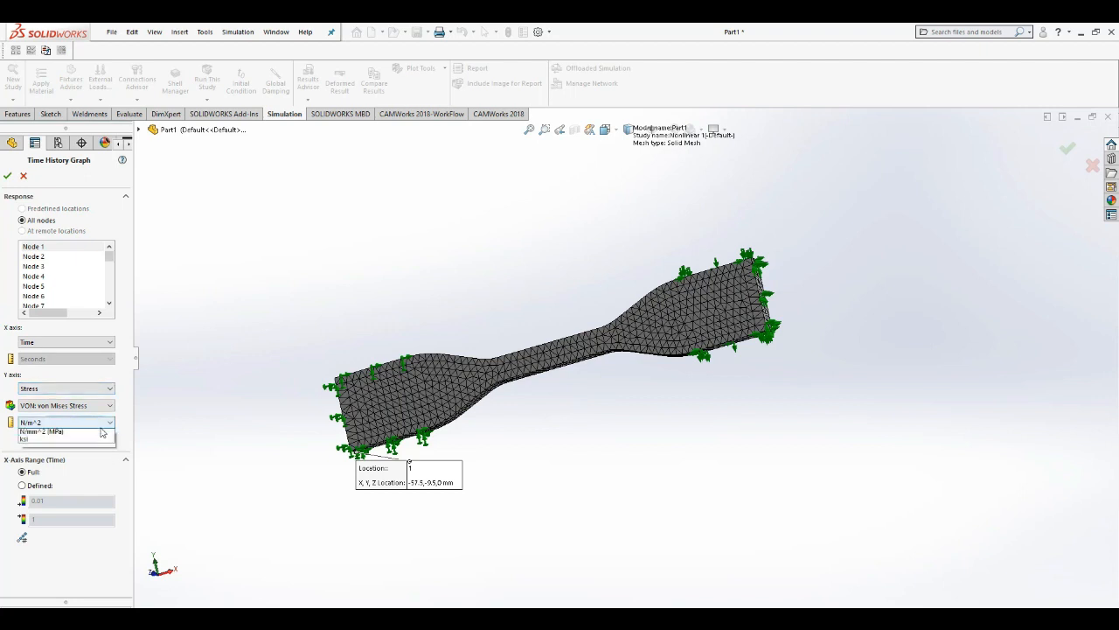
{"action": "left_click", "coordinate": [96, 422]}
{"action": "left_click", "coordinate": [90, 455]}
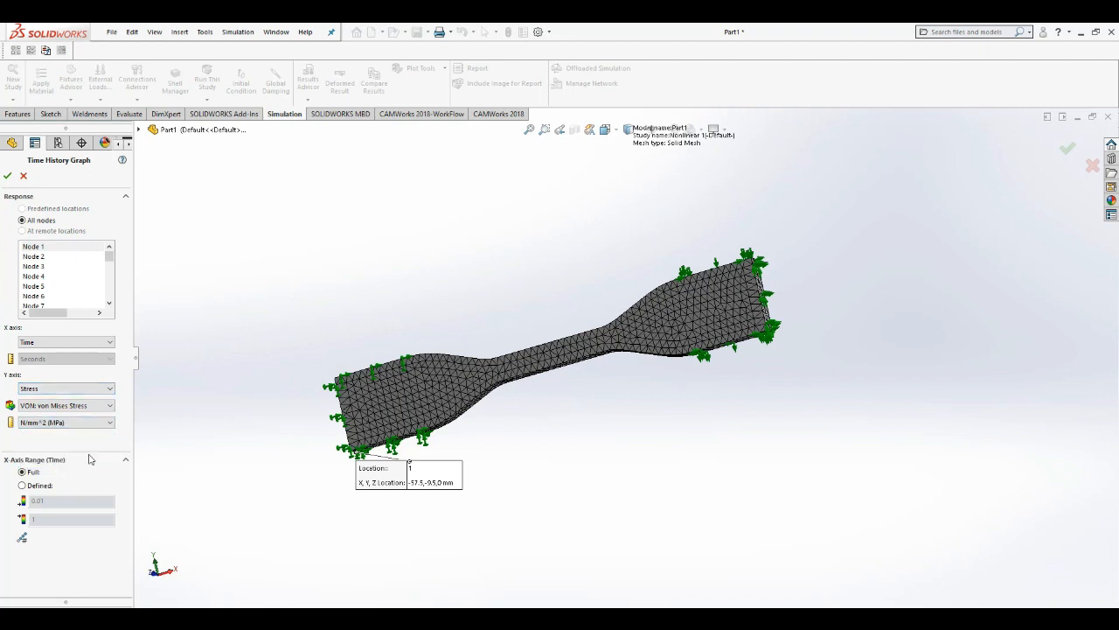
{"action": "left_click", "coordinate": [95, 406]}
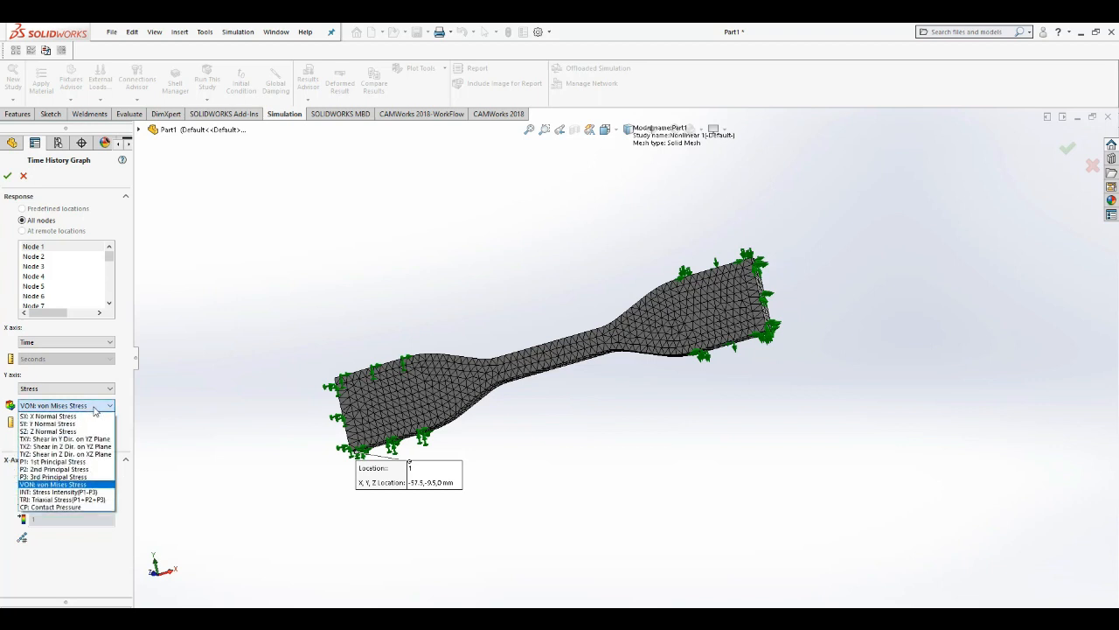
{"action": "left_click", "coordinate": [95, 407]}
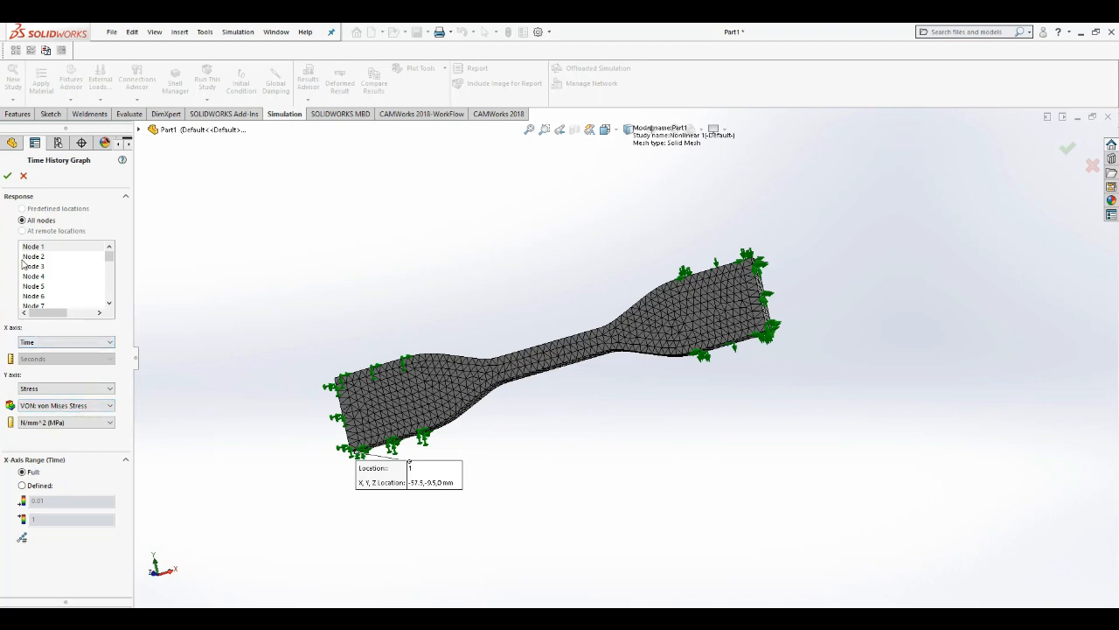
{"action": "left_click", "coordinate": [8, 175]}
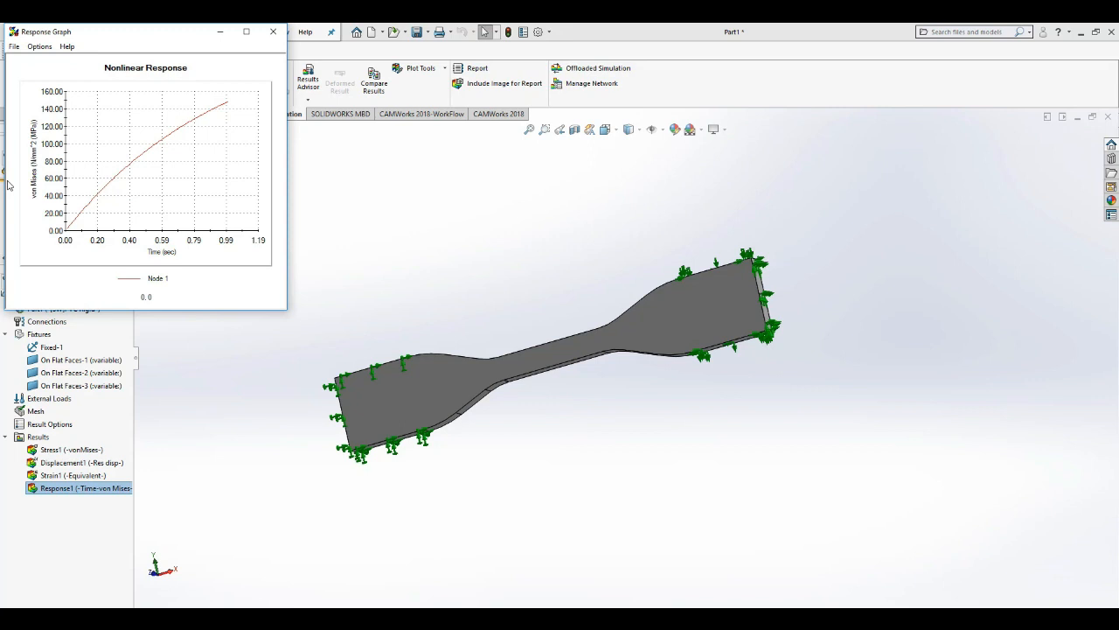
Open the response graph's chart properties and set the X axis title to "Waktu (s)"
{"action": "left_click", "coordinate": [40, 46]}
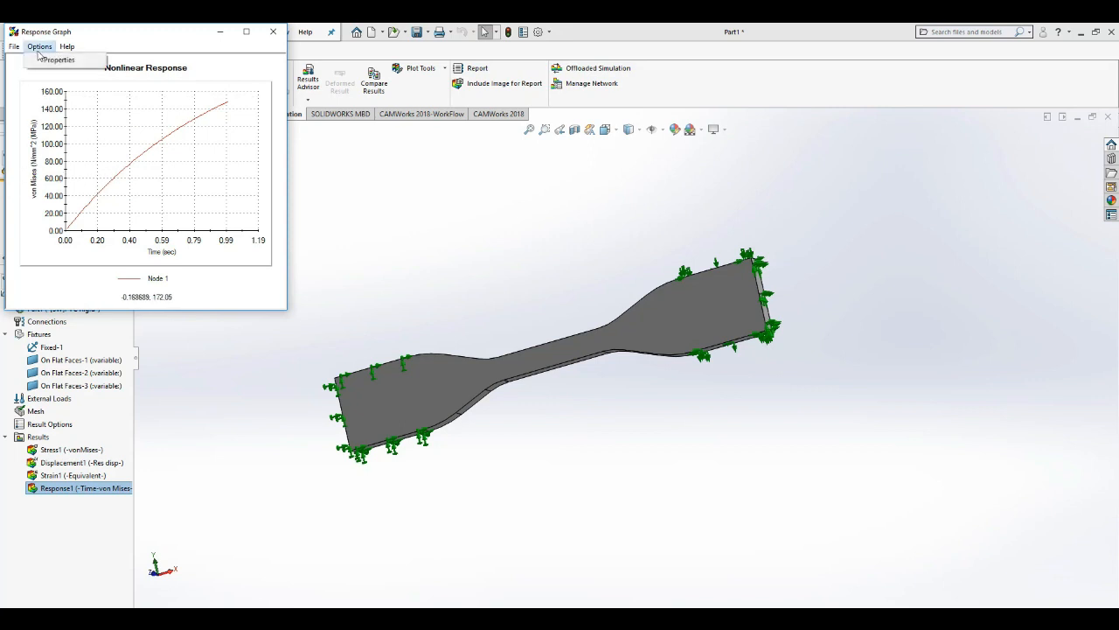
{"action": "left_click", "coordinate": [58, 60]}
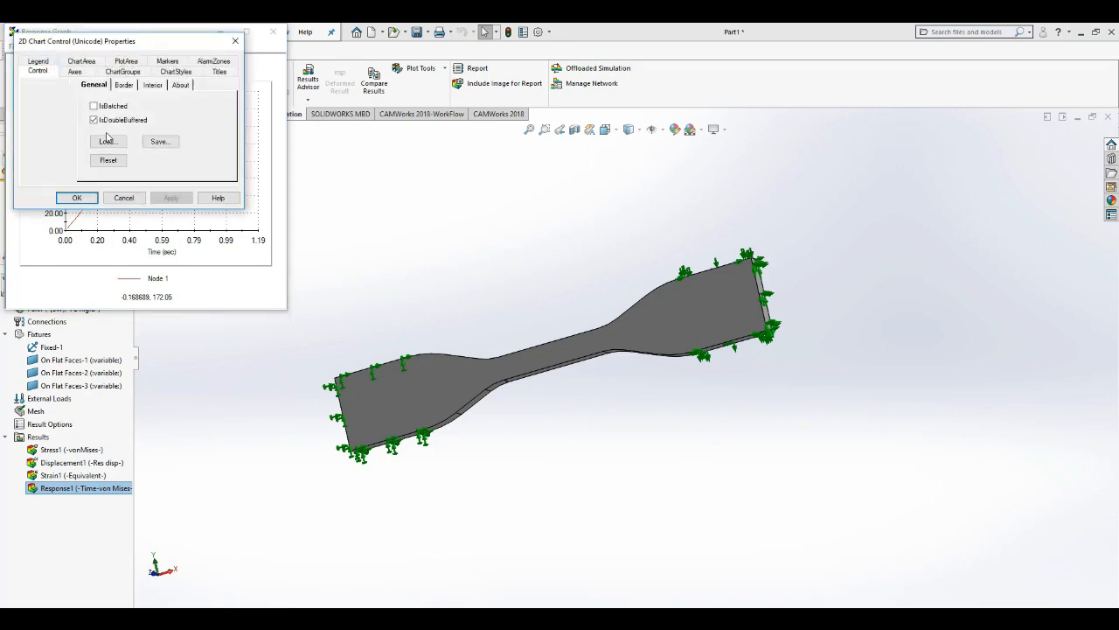
{"action": "left_click", "coordinate": [124, 85]}
{"action": "left_click", "coordinate": [152, 85]}
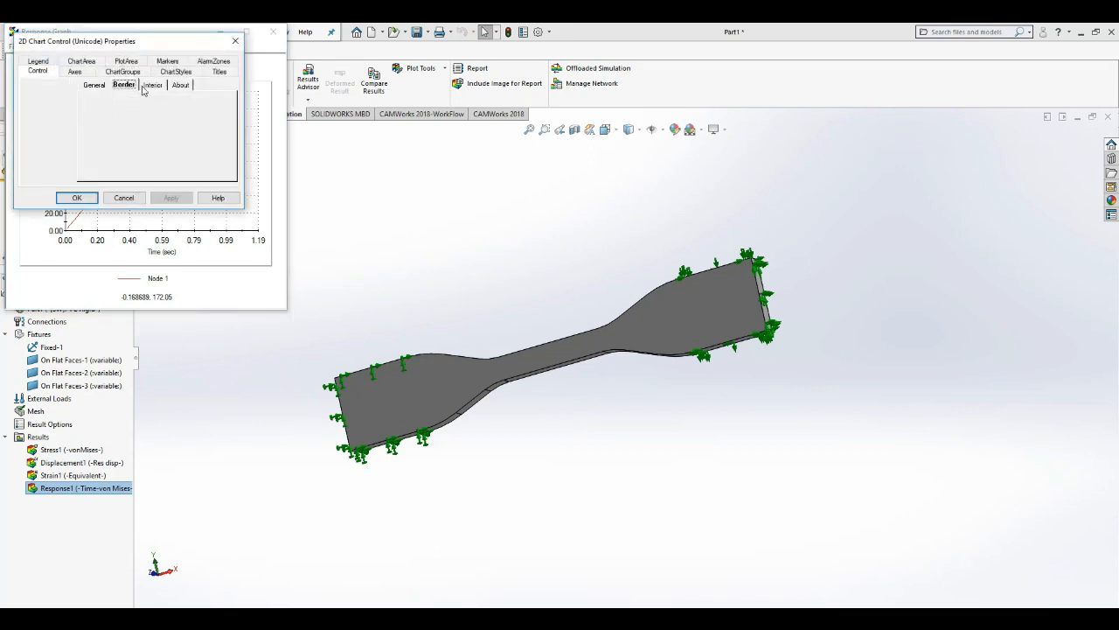
{"action": "left_click", "coordinate": [174, 86]}
{"action": "left_click", "coordinate": [76, 72]}
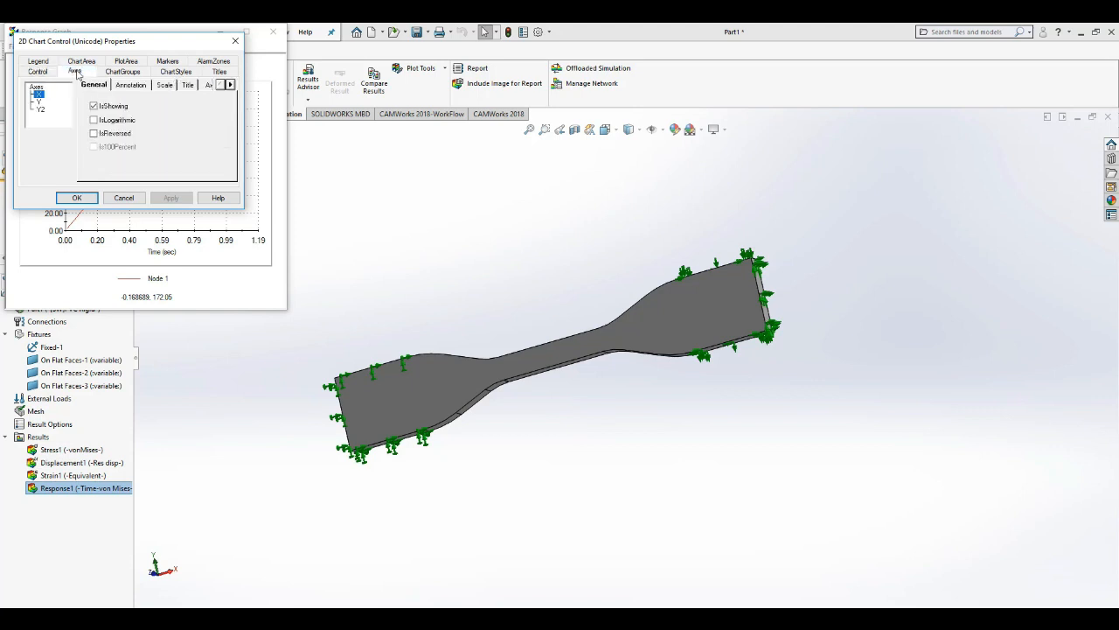
{"action": "left_click", "coordinate": [130, 85]}
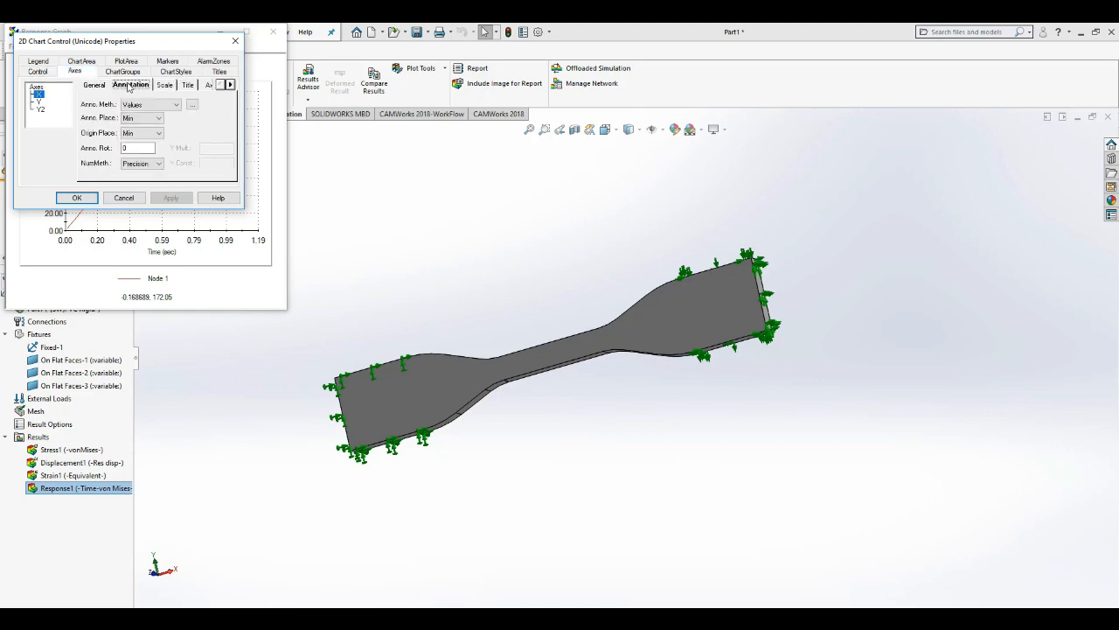
{"action": "left_click", "coordinate": [165, 85]}
{"action": "left_click", "coordinate": [187, 85]}
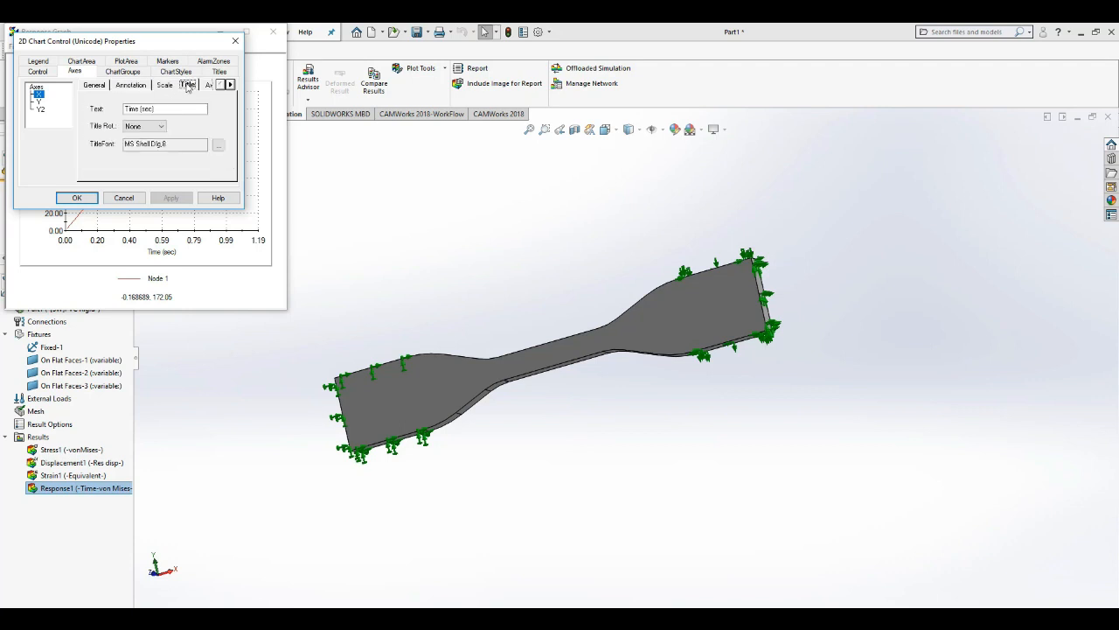
{"action": "left_click_drag", "start_coordinate": [175, 48], "coordinate": [377, 113]}
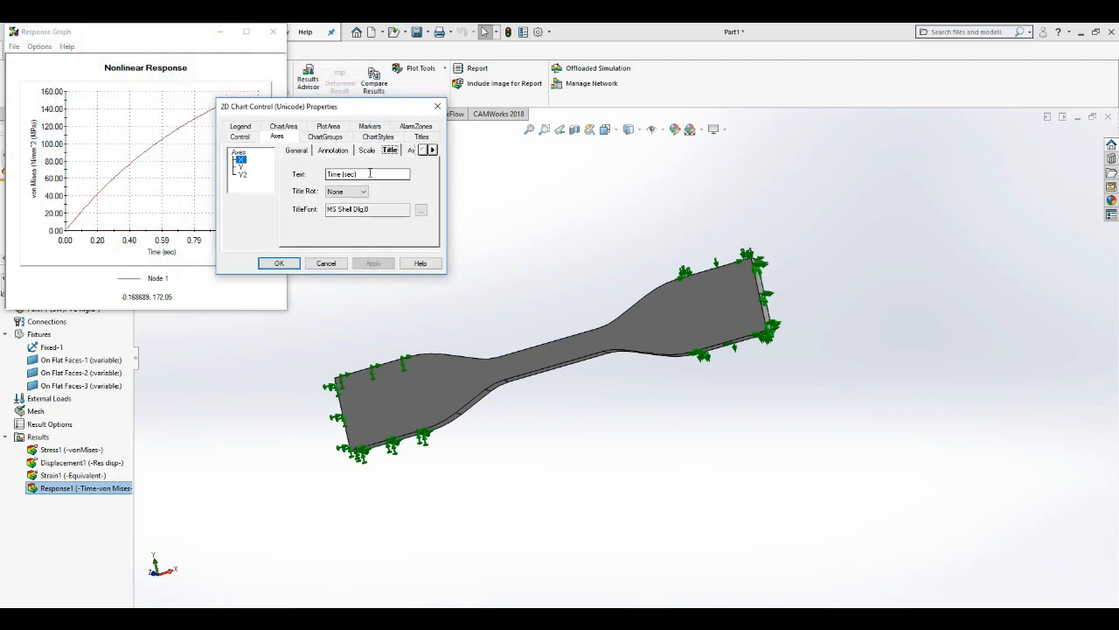
{"action": "left_click_drag", "start_coordinate": [369, 173], "coordinate": [319, 171]}
{"action": "type", "text": "Waktu (s"}
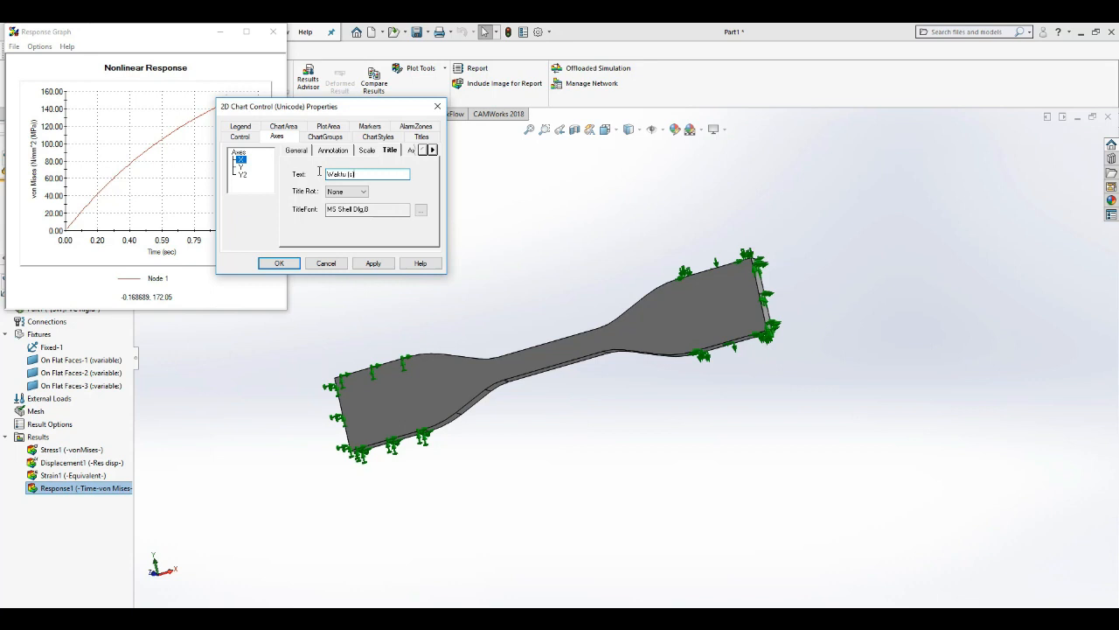
Set the response graph's Y axis title to "Kuat Tarik (MPa)" and apply it
{"action": "left_click", "coordinate": [249, 168]}
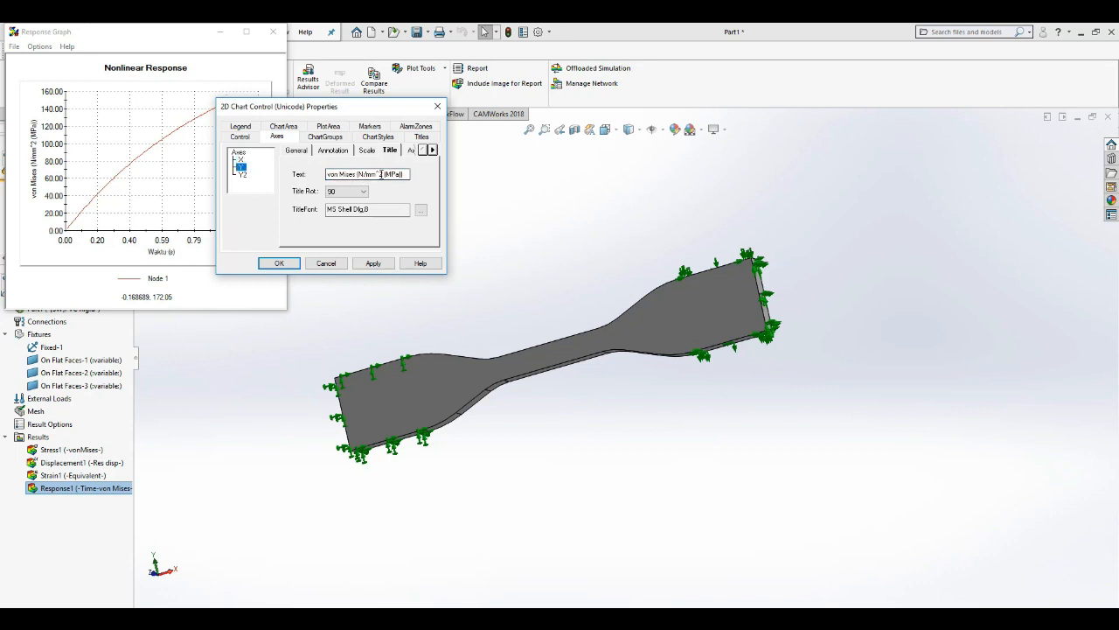
{"action": "left_click_drag", "start_coordinate": [381, 174], "coordinate": [329, 174]}
{"action": "type", "text": "Kuat Tarik (MPa"}
{"action": "left_click", "coordinate": [376, 264]}
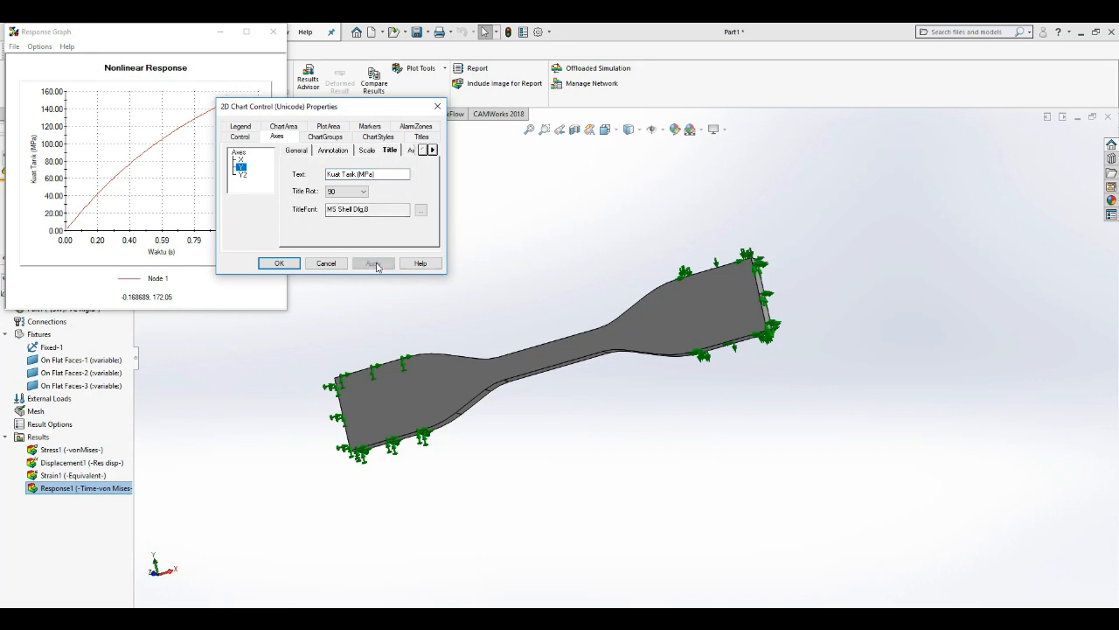
Change the response graph's header text to "Kuat Tarik PVC Elongation 20mm" and accept the chart properties
{"action": "left_click", "coordinate": [413, 151]}
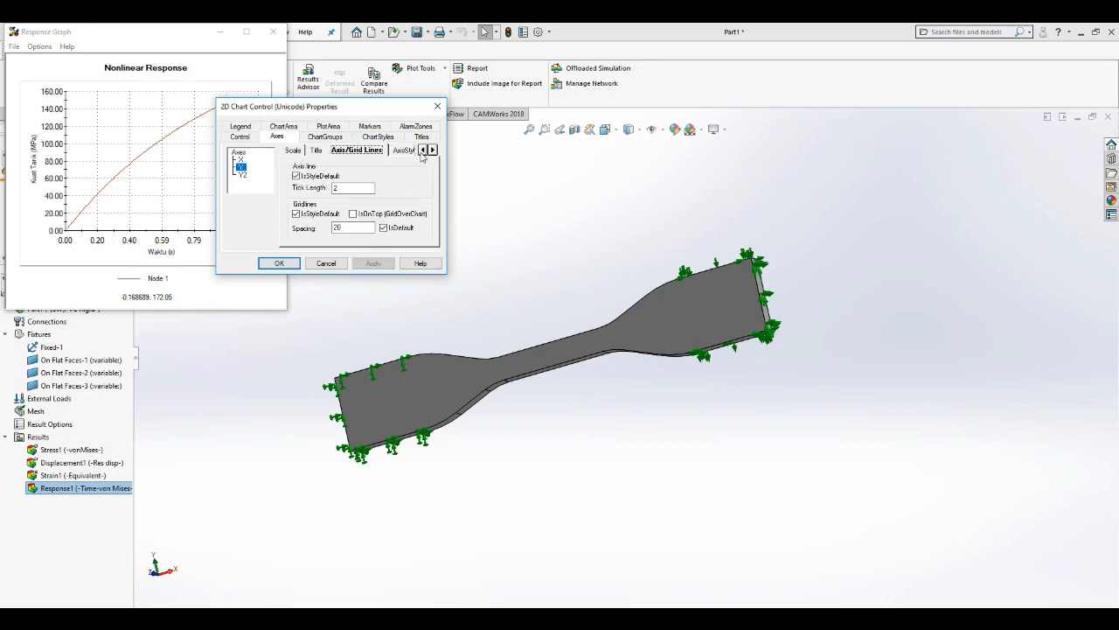
{"action": "left_click", "coordinate": [420, 137]}
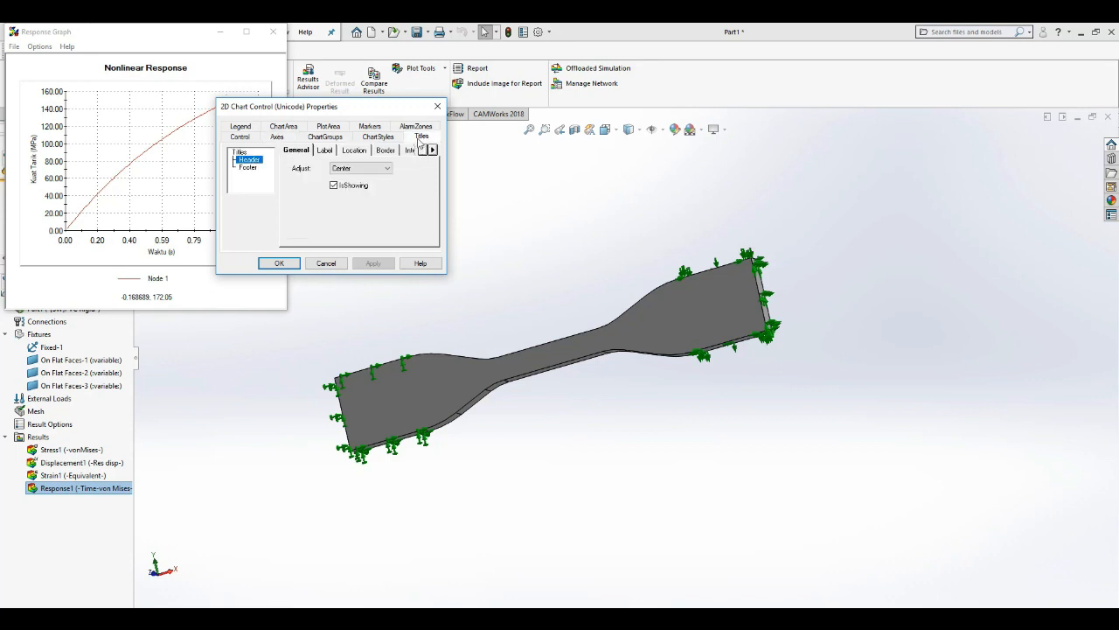
{"action": "left_click", "coordinate": [329, 154]}
{"action": "left_click", "coordinate": [351, 175]}
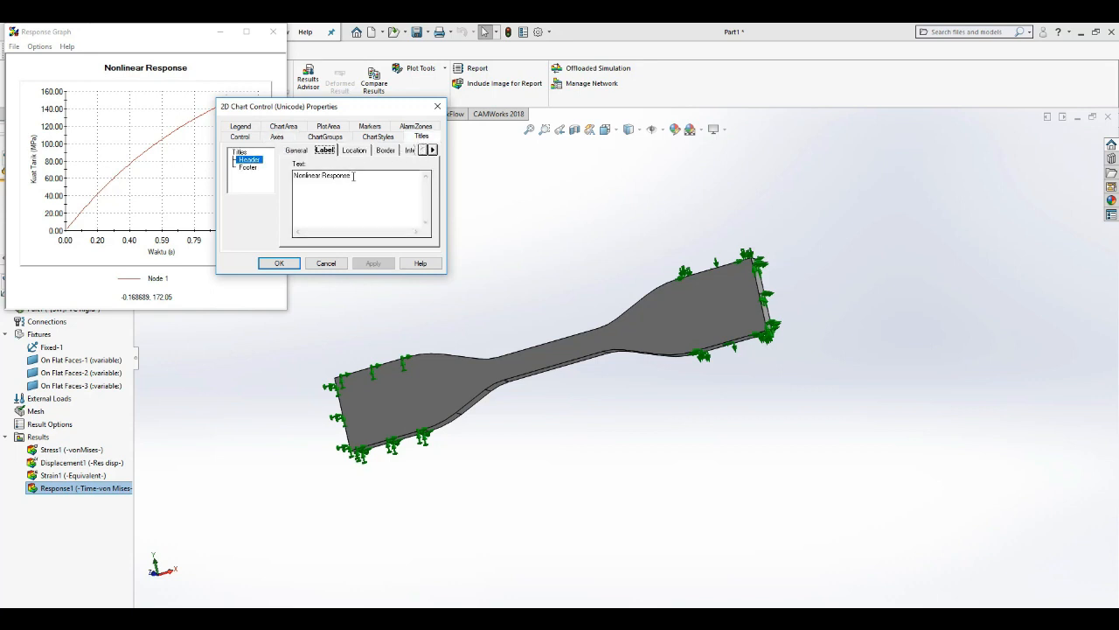
{"action": "left_click_drag", "start_coordinate": [352, 176], "coordinate": [292, 177]}
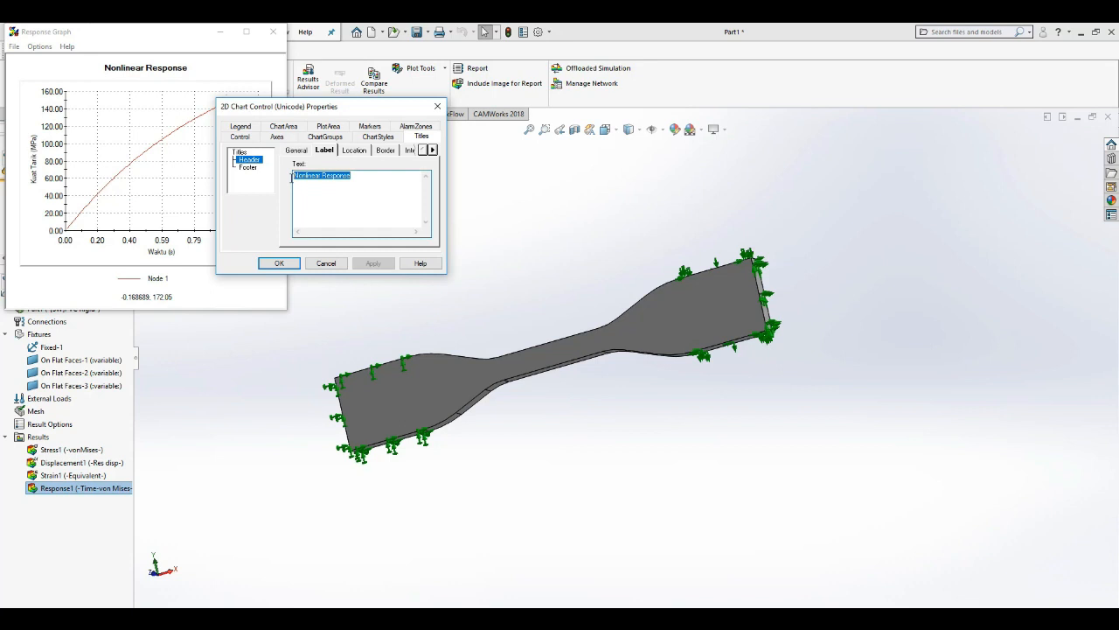
{"action": "type", "text": "Kuat Tarik"}
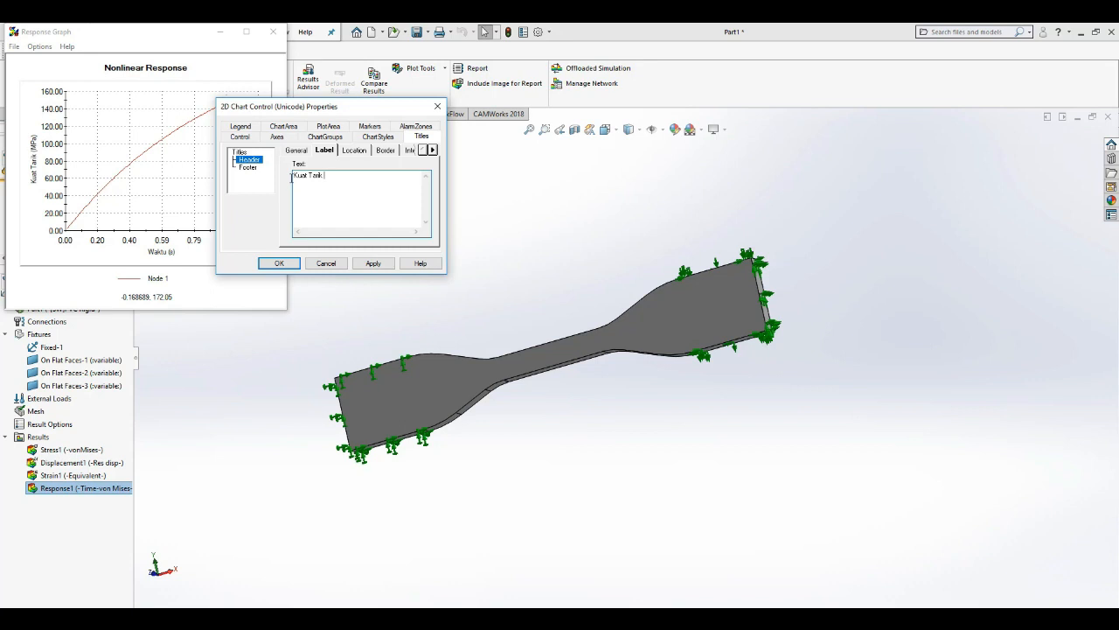
{"action": "type", "text": "nk PV"}
{"action": "type", "text": "Dis"}
{"action": "key", "text": "BackSpace"}
{"action": "key", "text": "BackSpace"}
{"action": "key", "text": "BackSpace"}
{"action": "type", "text": "Elongation 20mm"}
{"action": "left_click", "coordinate": [376, 263]}
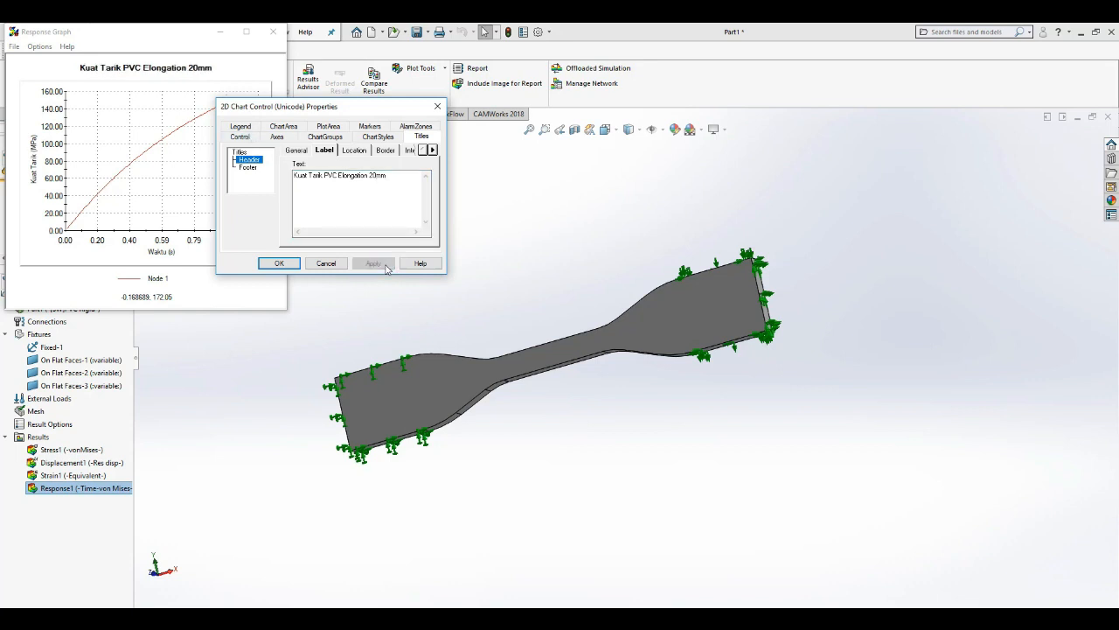
{"action": "left_click", "coordinate": [277, 263]}
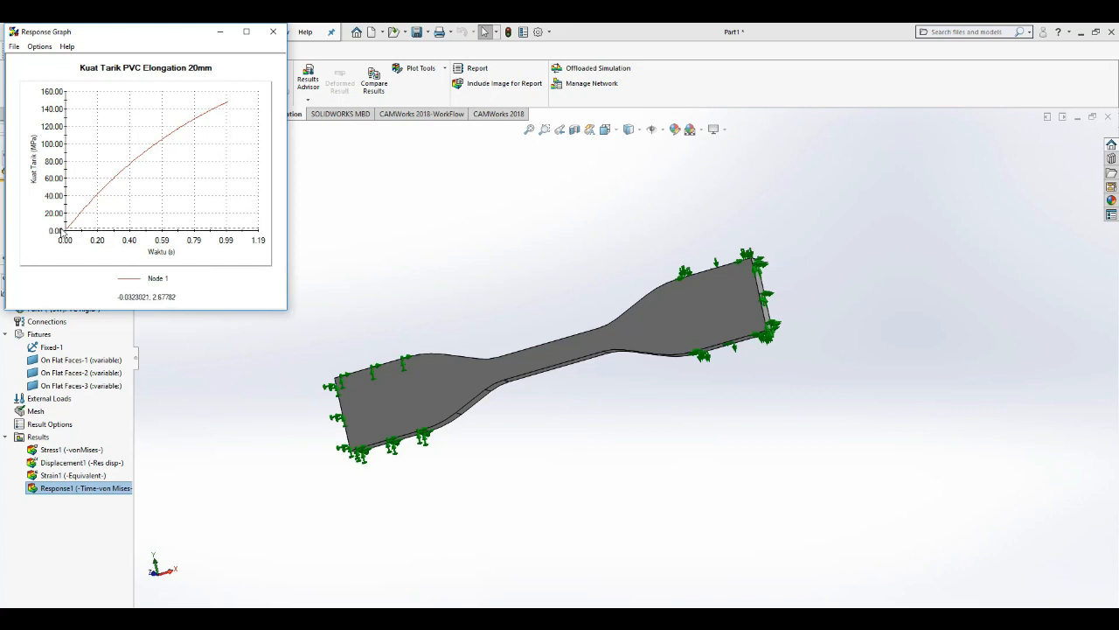